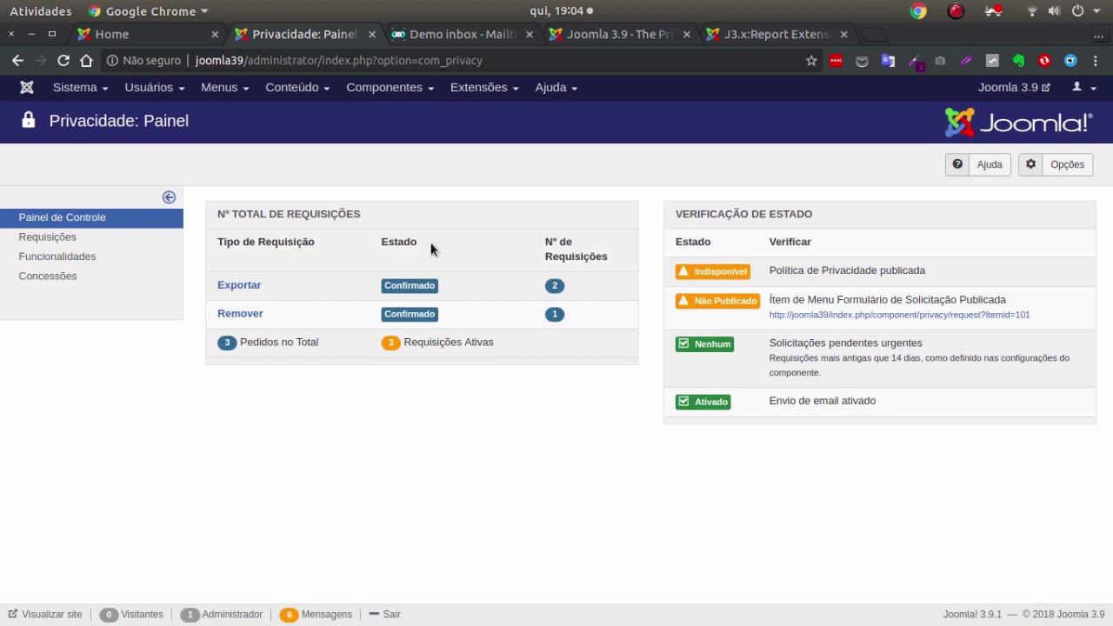
Open the privacy Requisições list showing two export requests and one removal request.
{"action": "left_click", "coordinate": [59, 240]}
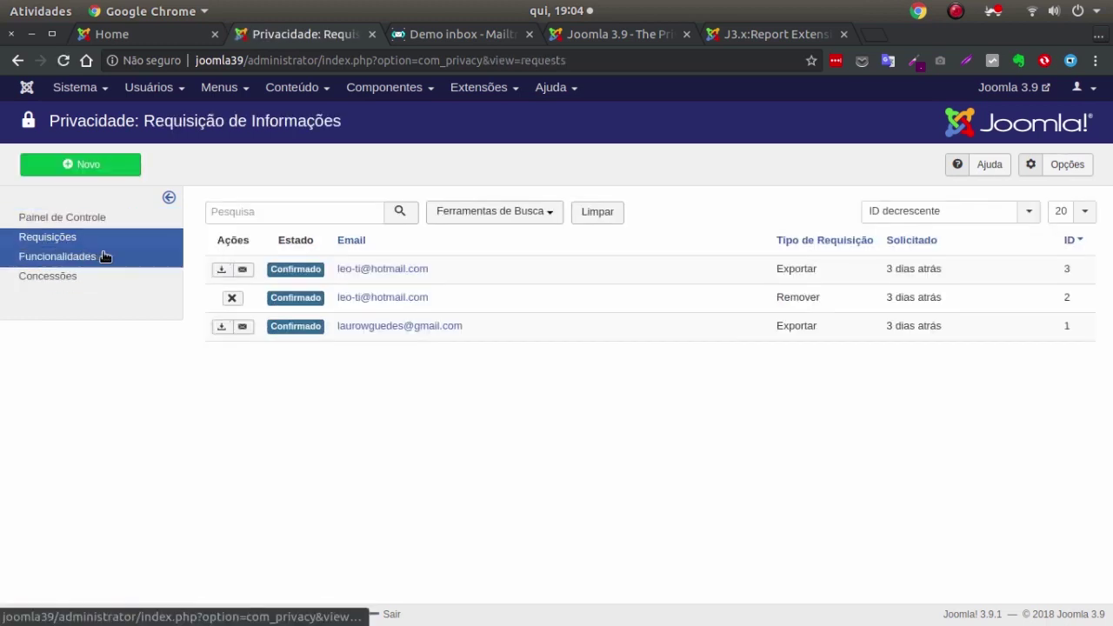
Review the Funcionalidades page, expanding and collapsing the extension capability descriptions.
{"action": "left_click", "coordinate": [80, 260]}
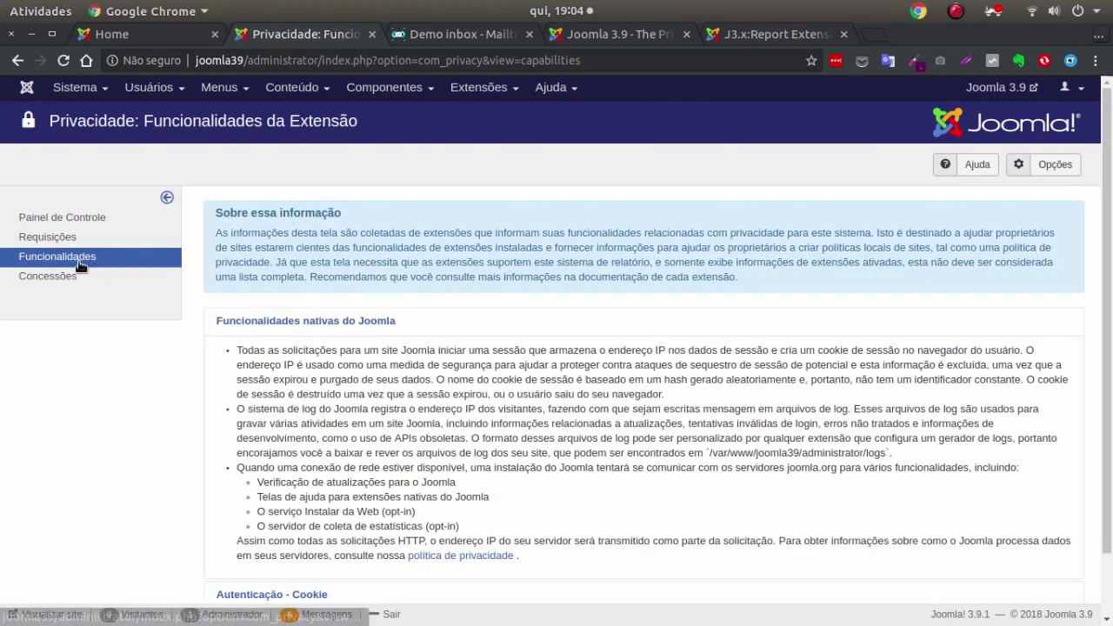
{"action": "left_click", "coordinate": [353, 356]}
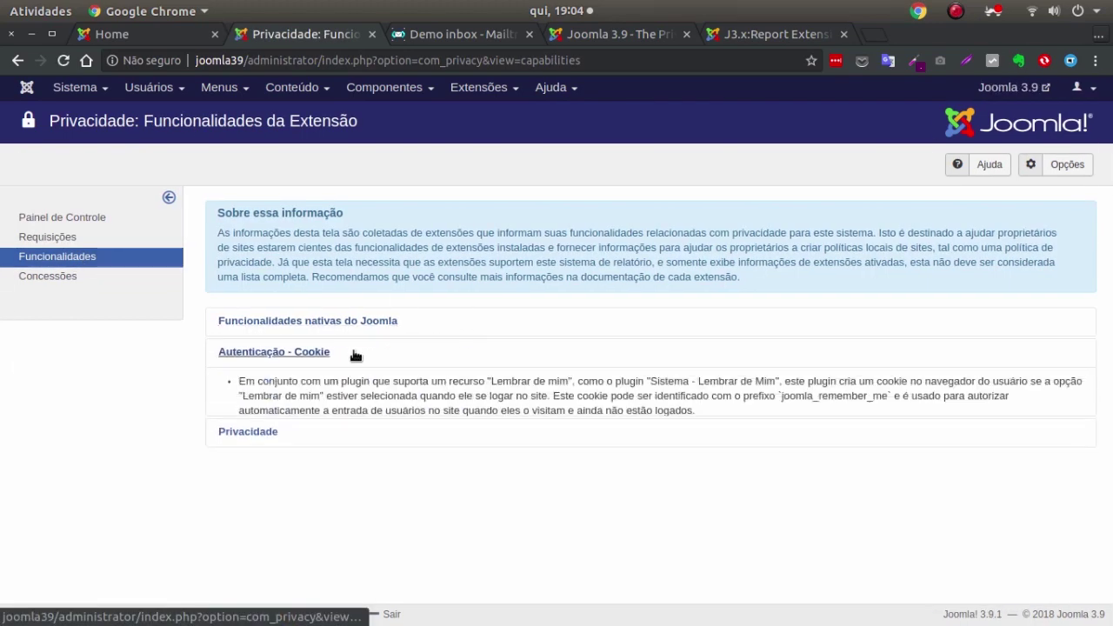
{"action": "left_click", "coordinate": [333, 449]}
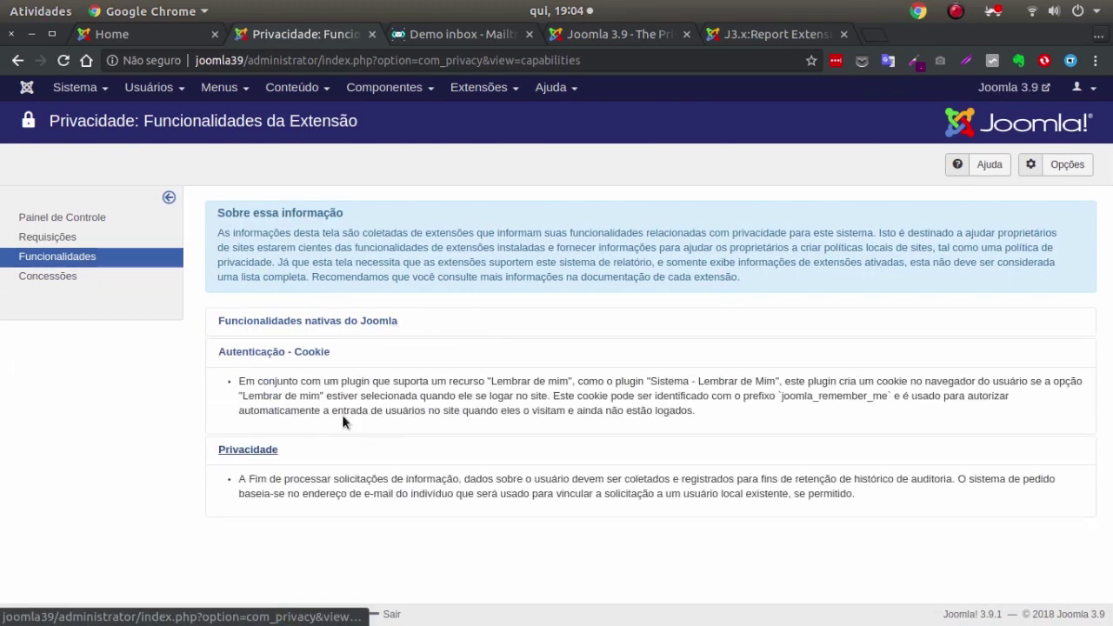
{"action": "left_click", "coordinate": [318, 453]}
{"action": "left_click", "coordinate": [403, 322]}
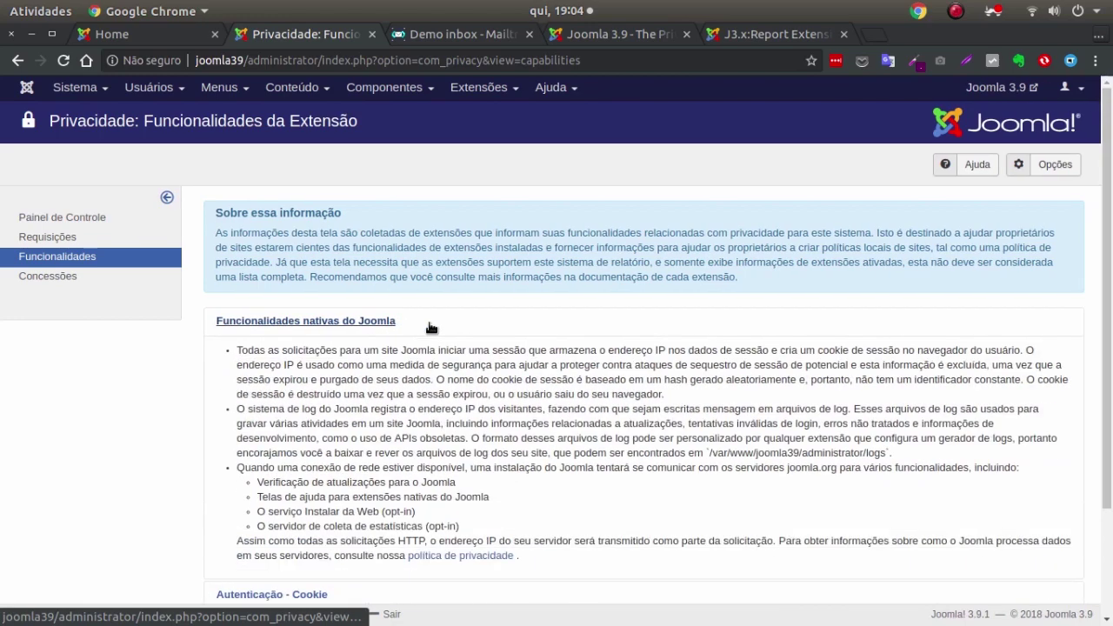
{"action": "left_click", "coordinate": [430, 327]}
{"action": "left_click", "coordinate": [447, 353]}
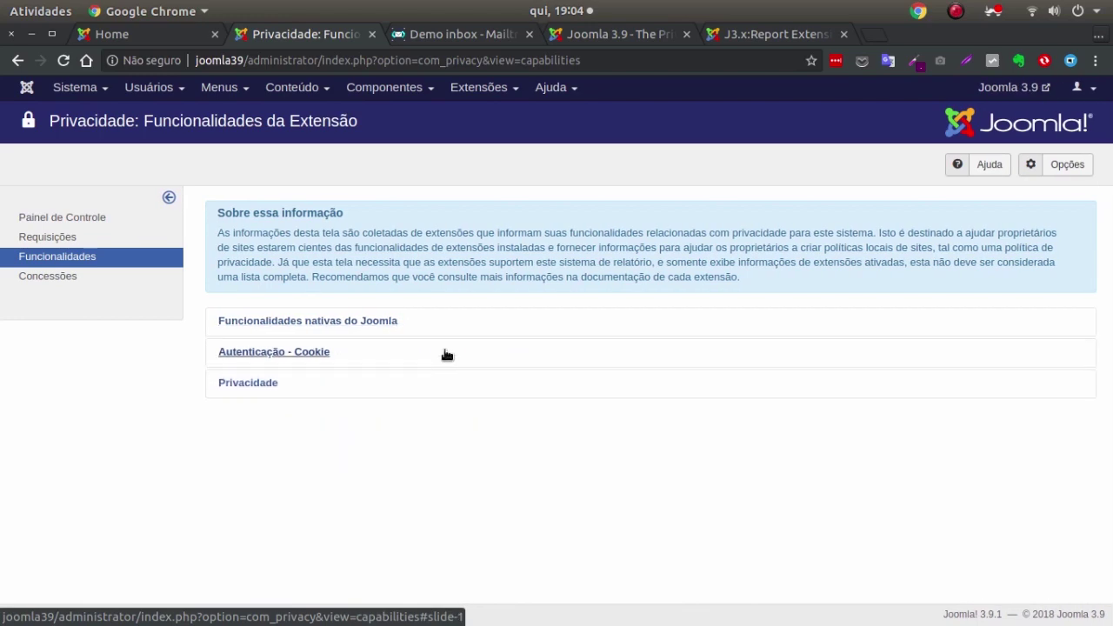
Browse the Concessões consent list, then open the privacy Opções from the dashboard.
{"action": "left_click", "coordinate": [80, 276]}
{"action": "scroll", "coordinate": [704, 258], "scroll_direction": "down", "scroll_amount": 3}
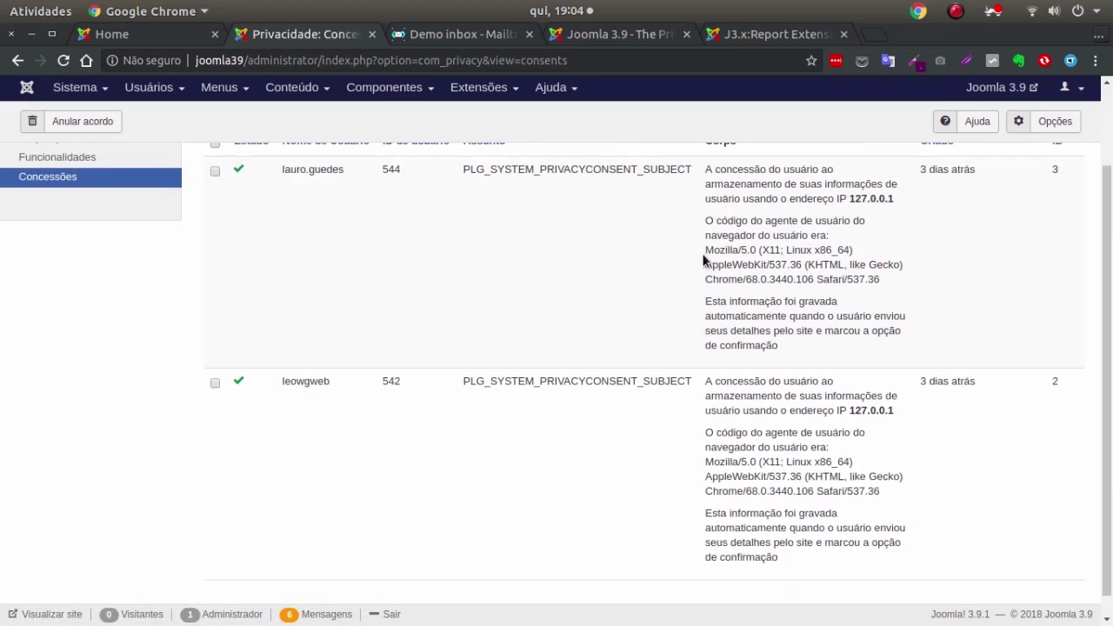
{"action": "scroll", "coordinate": [702, 253], "scroll_direction": "up", "scroll_amount": 3}
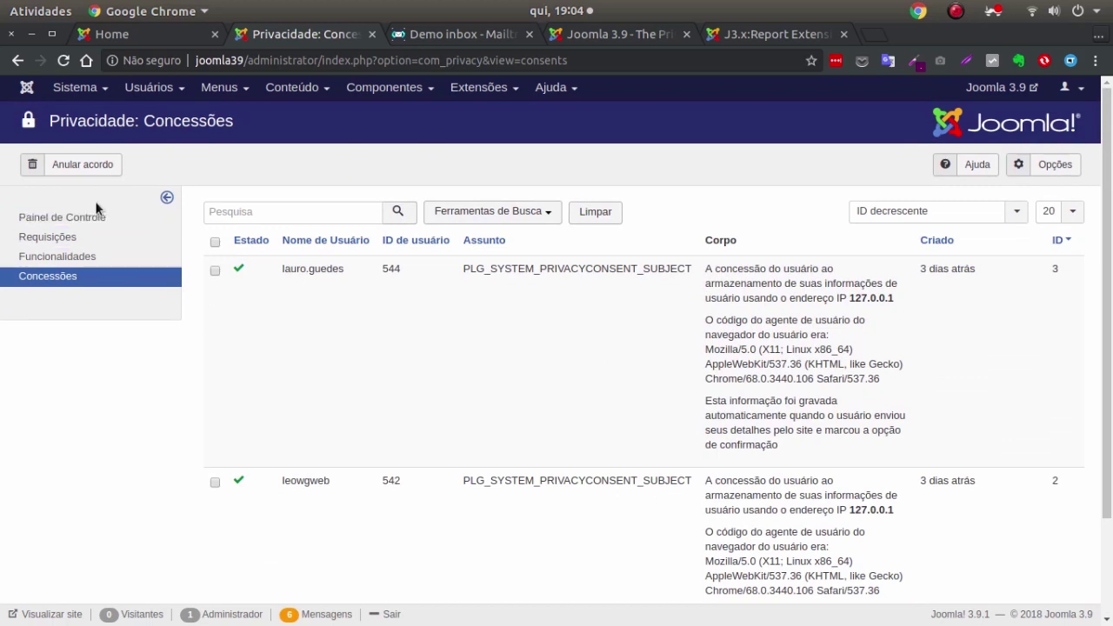
{"action": "left_click", "coordinate": [95, 214]}
{"action": "left_click", "coordinate": [1066, 165]}
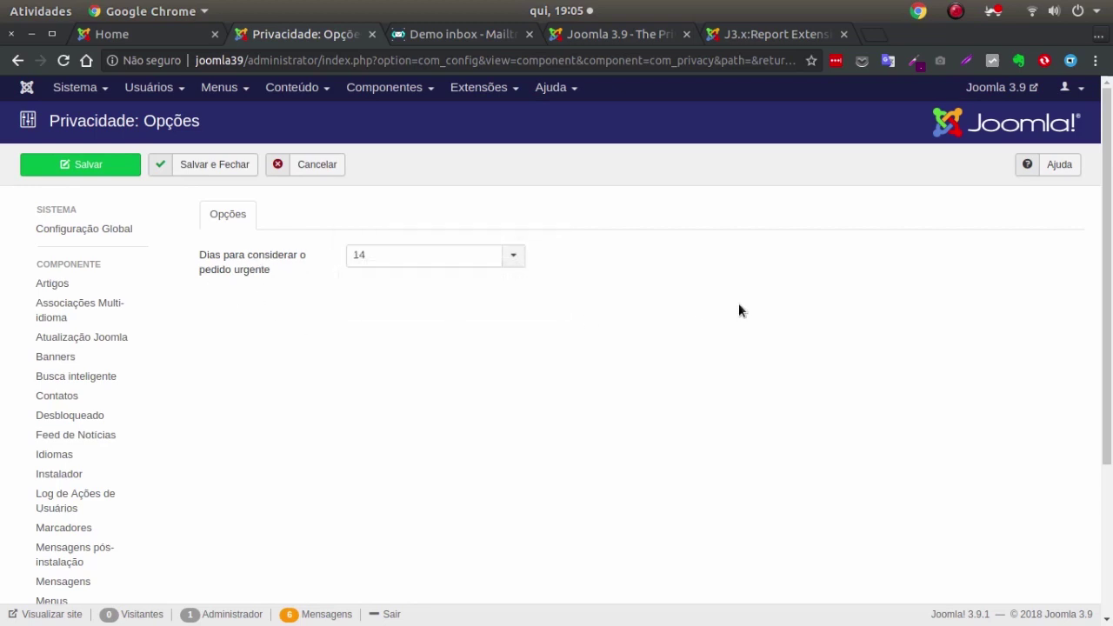
Cancel out of Privacidade: Opções without changes, back to the Privacy dashboard.
{"action": "left_click", "coordinate": [317, 167]}
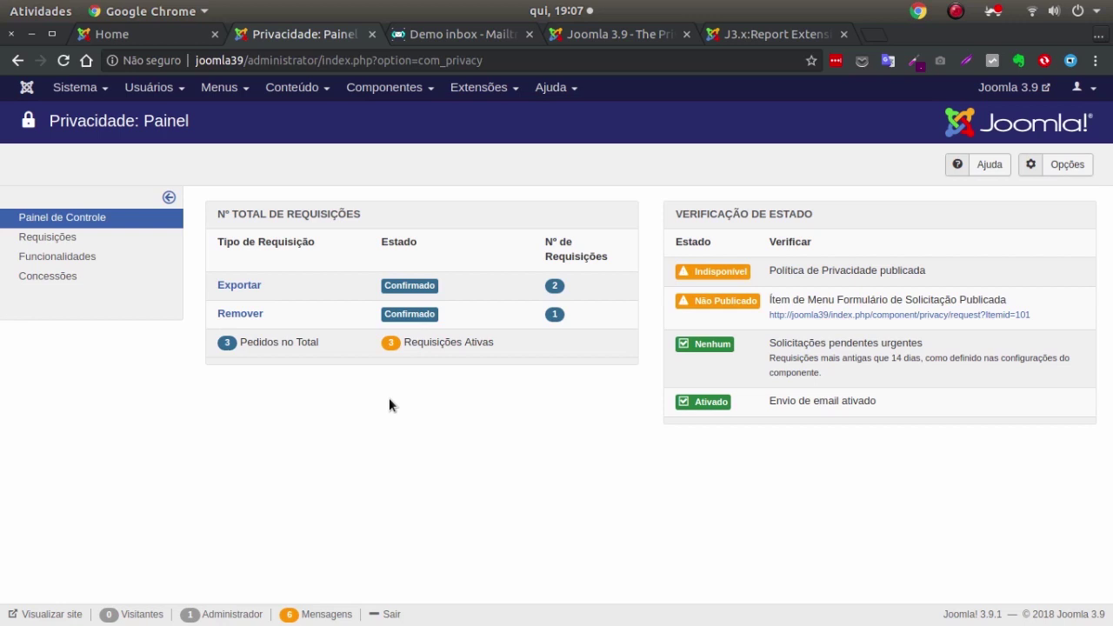
In the plugin manager, filter by 'priv' and open Sistema - Concessão de Privacidade.
{"action": "left_click", "coordinate": [483, 87]}
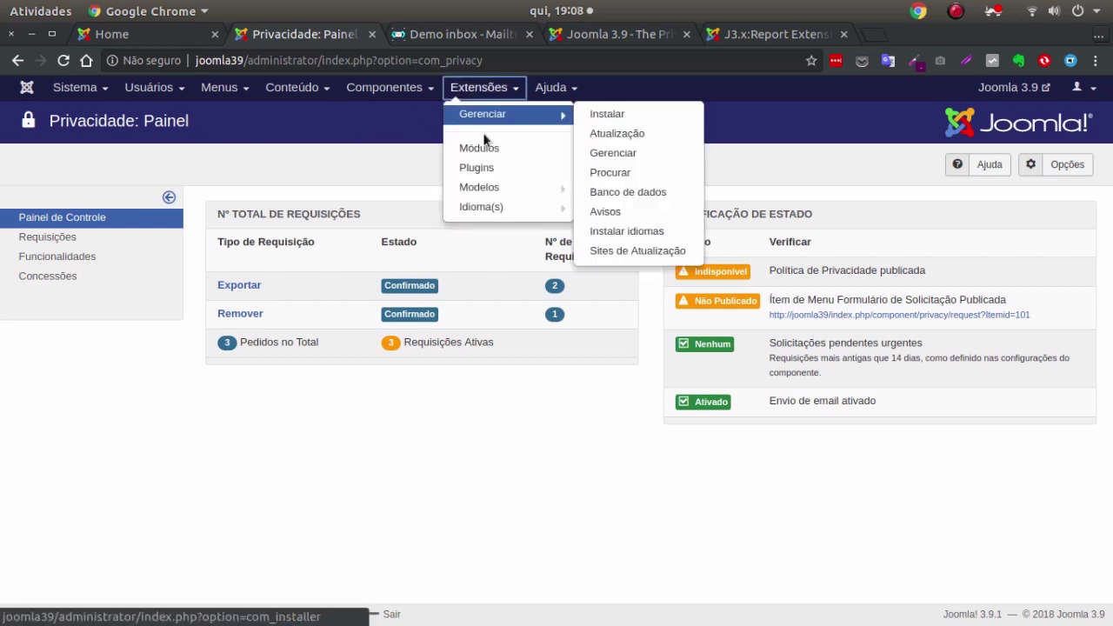
{"action": "left_click", "coordinate": [476, 167]}
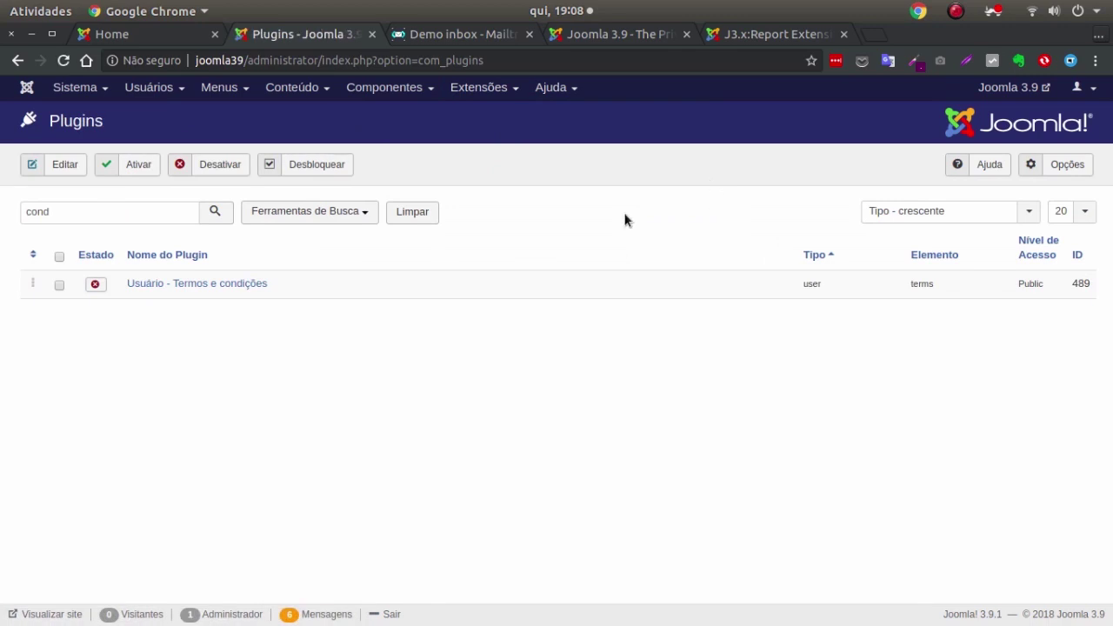
{"action": "double_click", "coordinate": [92, 213]}
{"action": "left_click", "coordinate": [420, 217]}
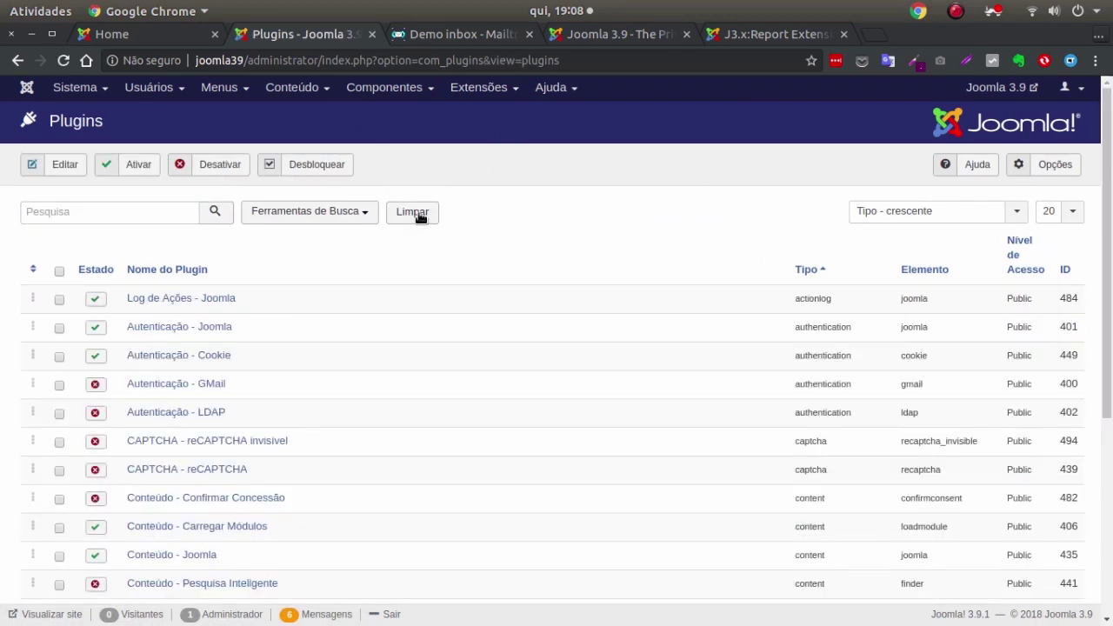
{"action": "left_click", "coordinate": [137, 213]}
{"action": "type", "text": "priv"}
{"action": "key", "text": "Return"}
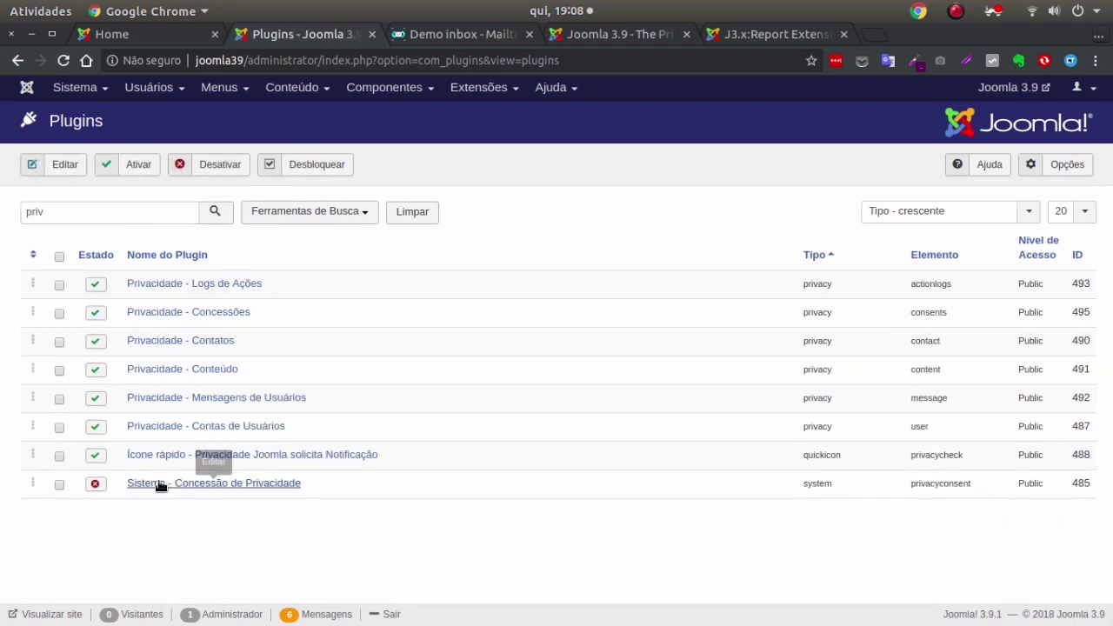
{"action": "left_click", "coordinate": [280, 483]}
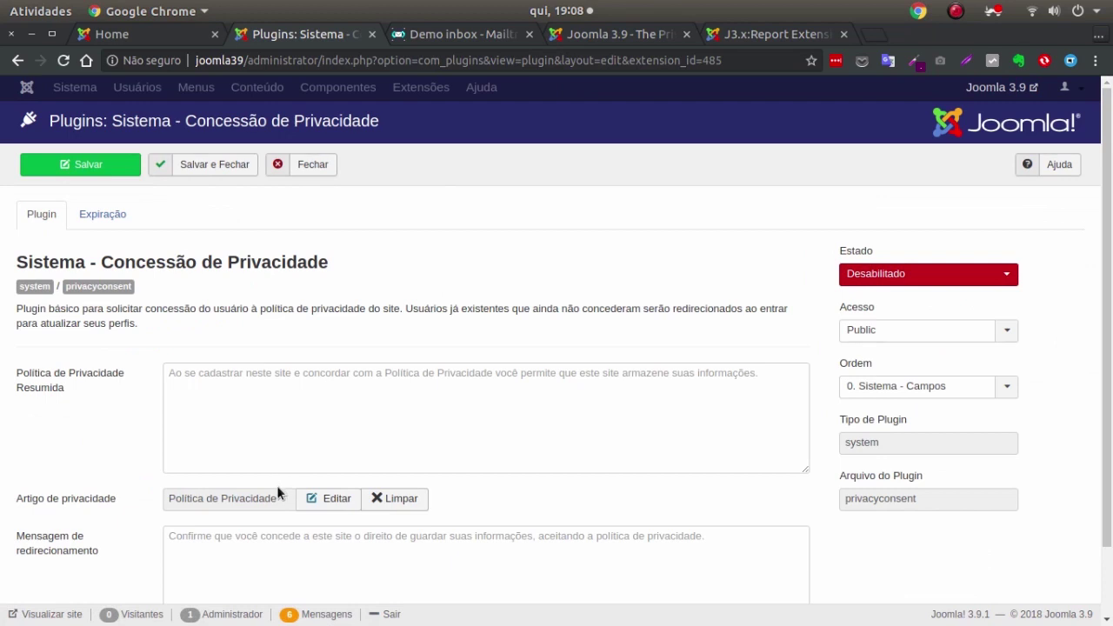
Set the Sistema - Concessão de Privacidade plugin's Estado to Ativado.
{"action": "scroll", "coordinate": [661, 221], "scroll_direction": "down", "scroll_amount": 2}
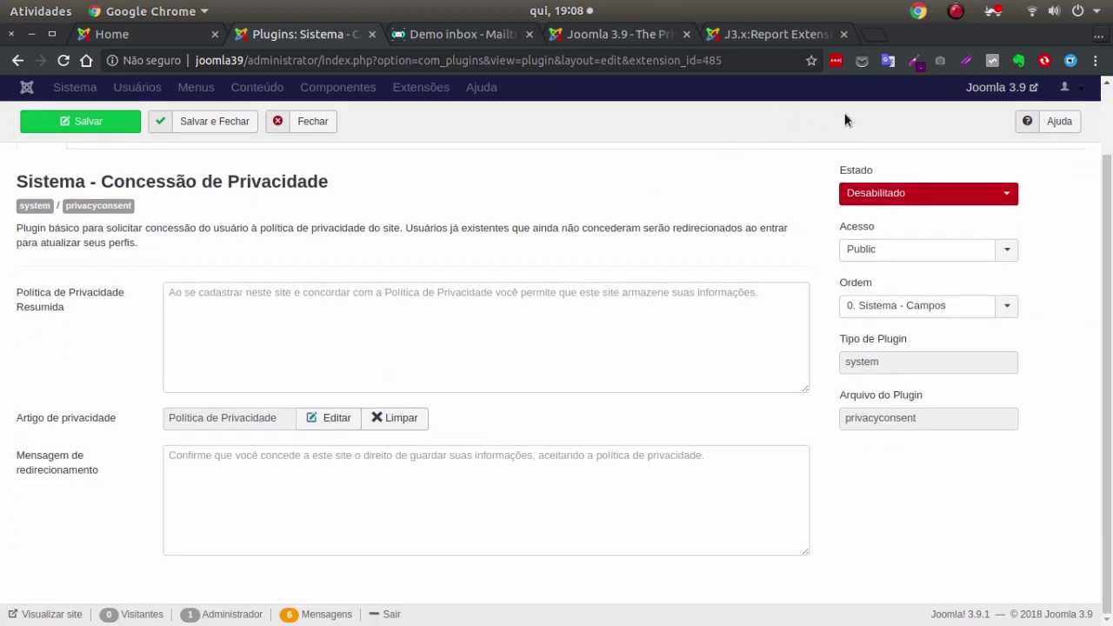
{"action": "left_click", "coordinate": [876, 192]}
{"action": "left_click", "coordinate": [869, 211]}
{"action": "left_click", "coordinate": [344, 299]}
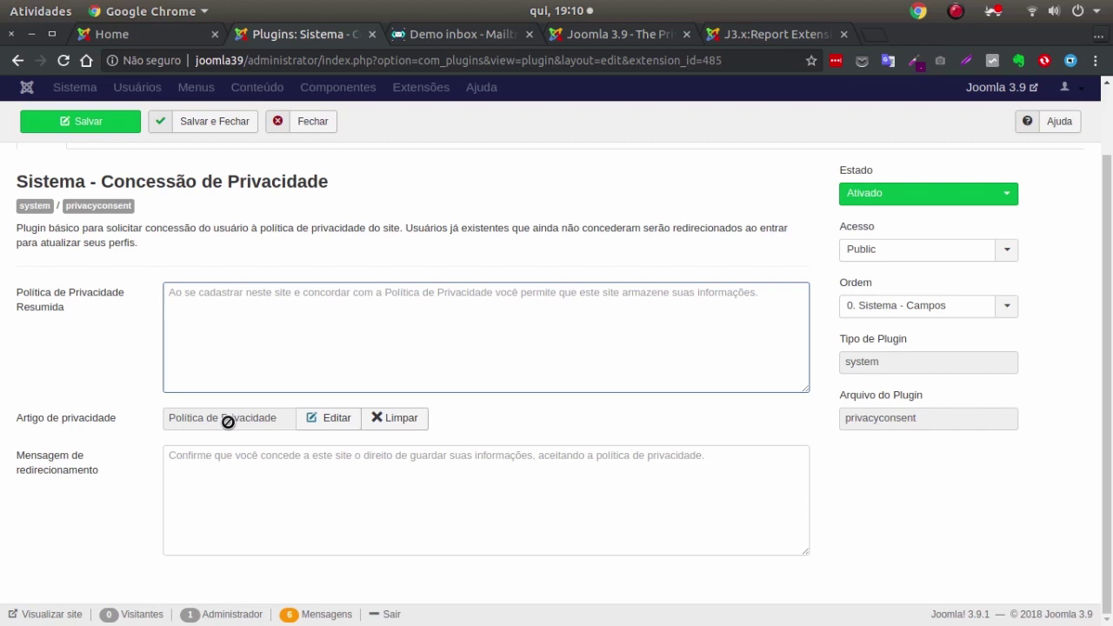
{"action": "left_click", "coordinate": [341, 490]}
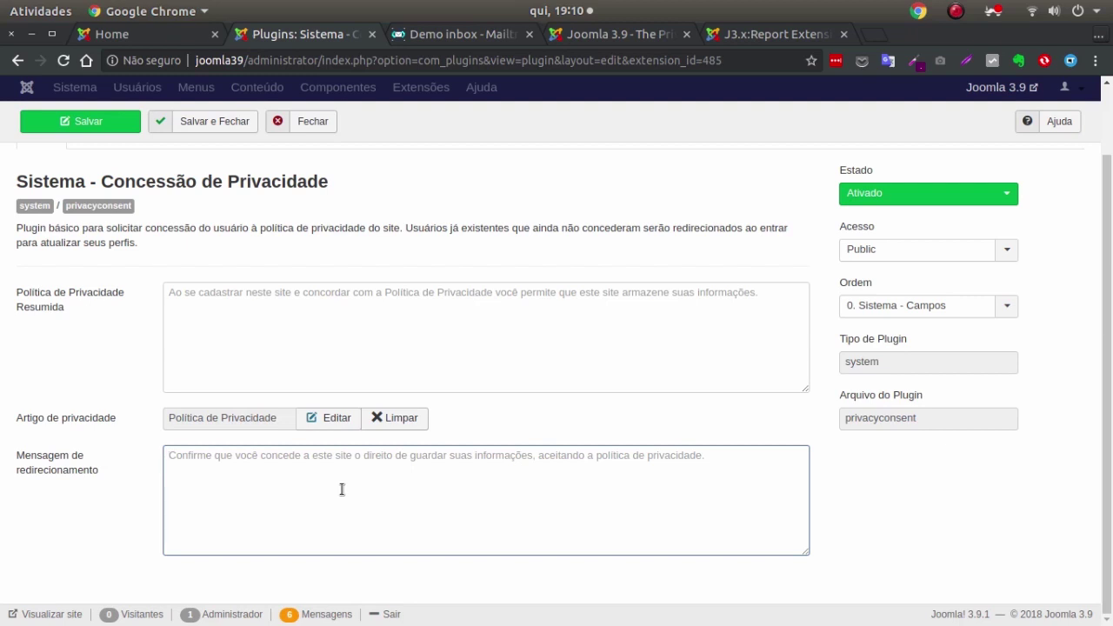
{"action": "scroll", "coordinate": [141, 271], "scroll_direction": "up", "scroll_amount": 1}
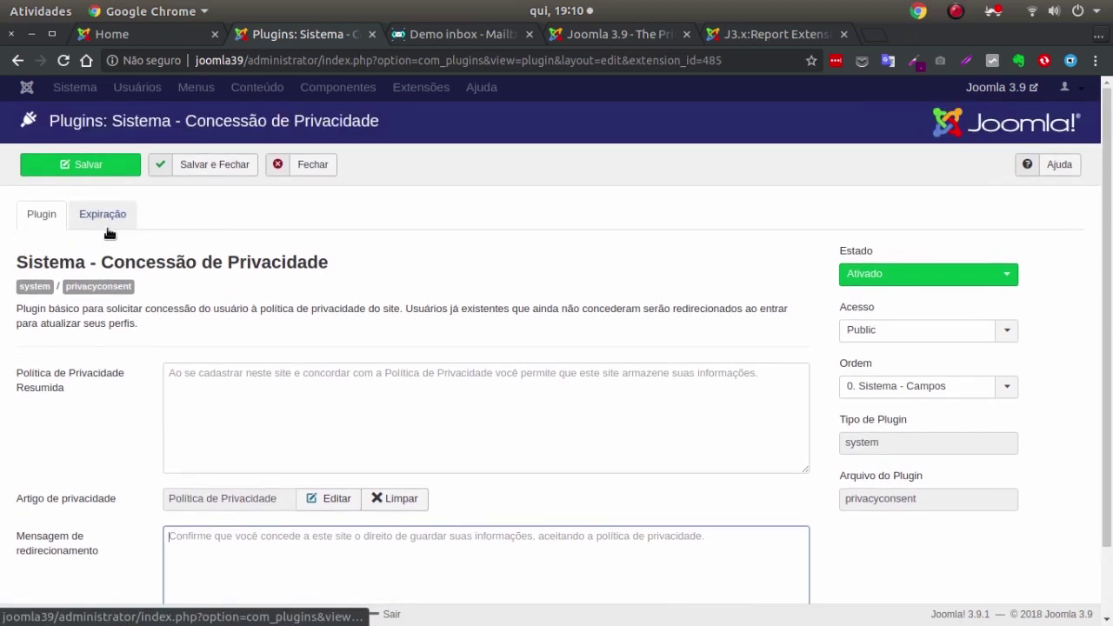
Keep consent expiration at 1-day checks, 360-day expiry, 30-day reminder, then save and close.
{"action": "left_click", "coordinate": [110, 217]}
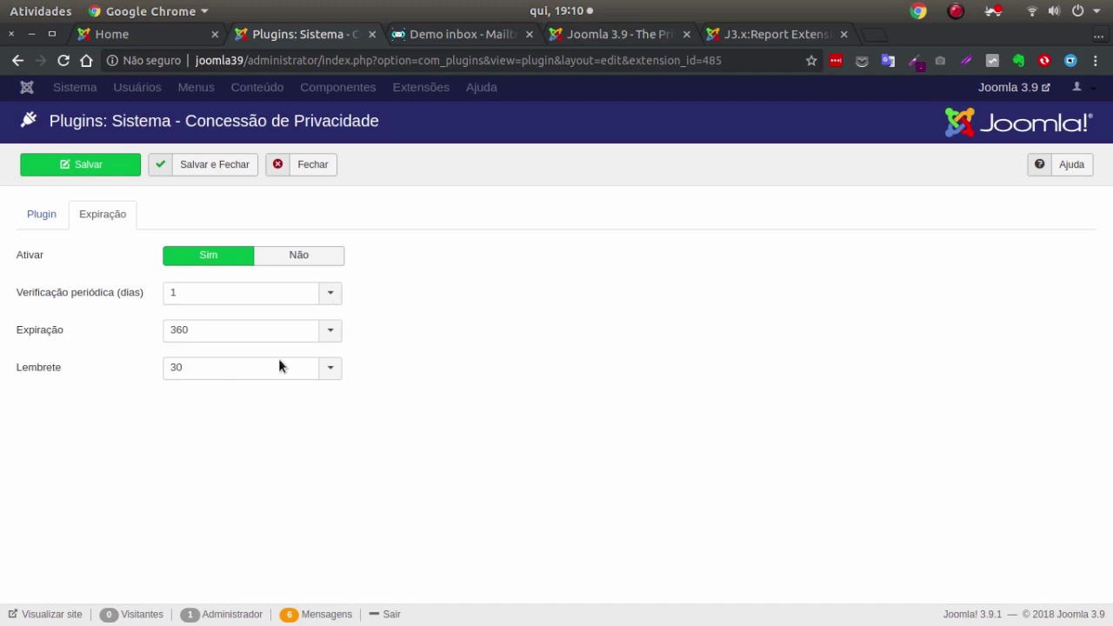
{"action": "left_click", "coordinate": [314, 373]}
{"action": "left_click", "coordinate": [335, 376]}
{"action": "left_click", "coordinate": [41, 215]}
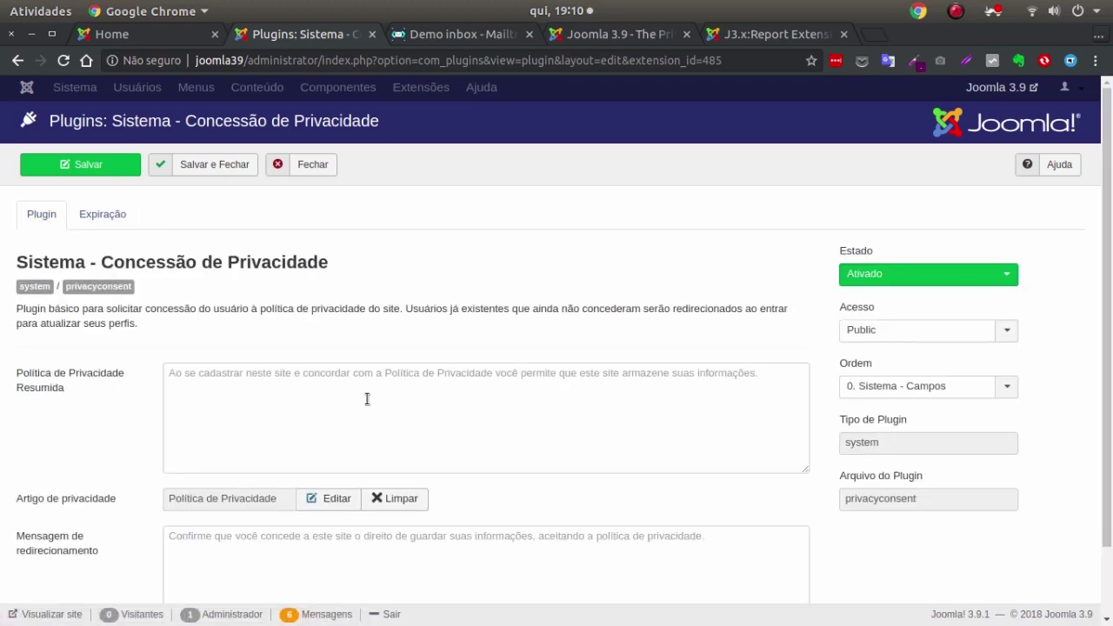
{"action": "scroll", "coordinate": [367, 399], "scroll_direction": "down", "scroll_amount": 2}
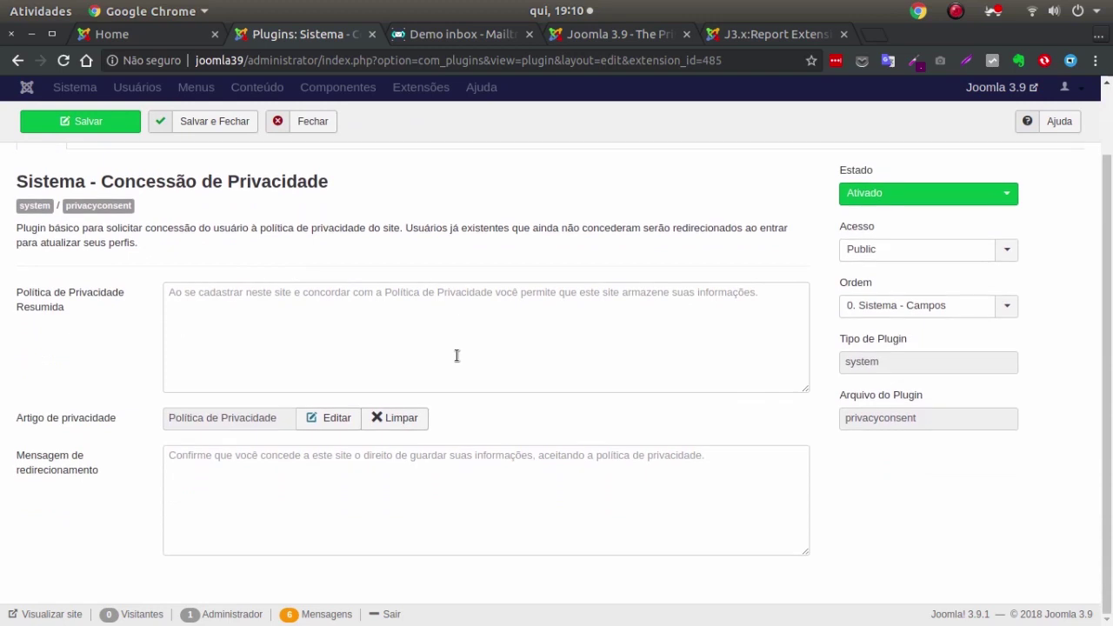
{"action": "scroll", "coordinate": [206, 216], "scroll_direction": "up", "scroll_amount": 2}
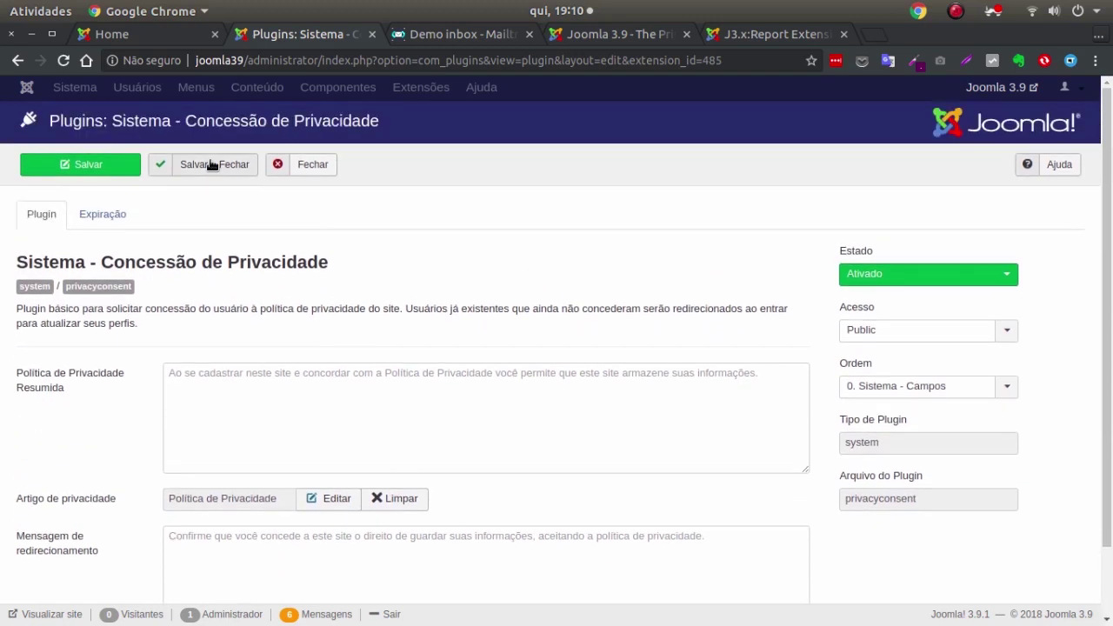
{"action": "left_click", "coordinate": [211, 165]}
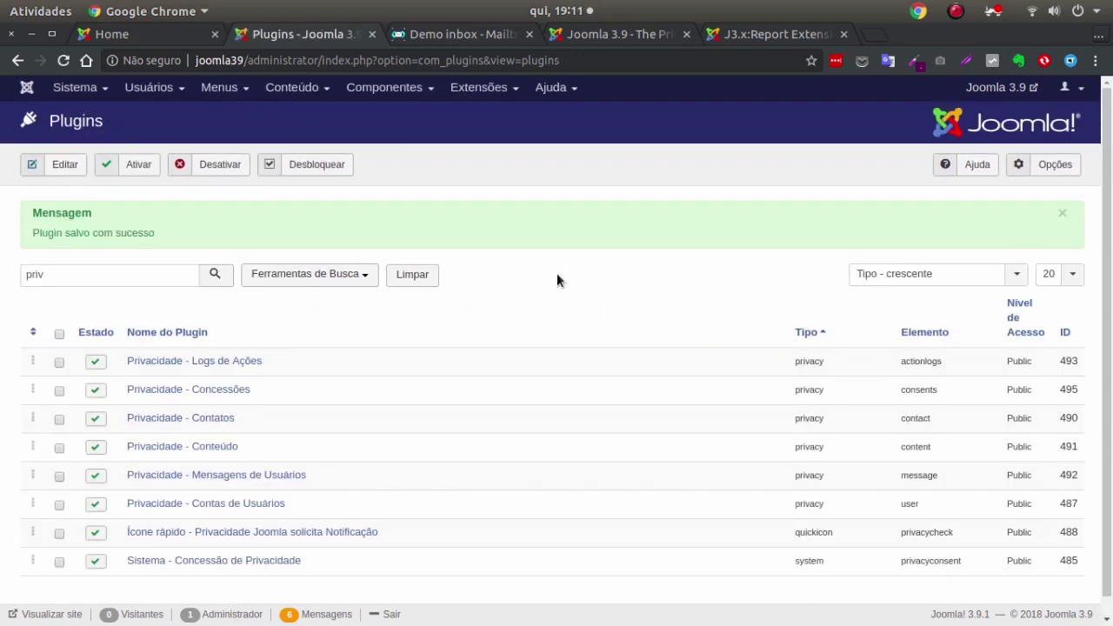
{"action": "left_click", "coordinate": [144, 34]}
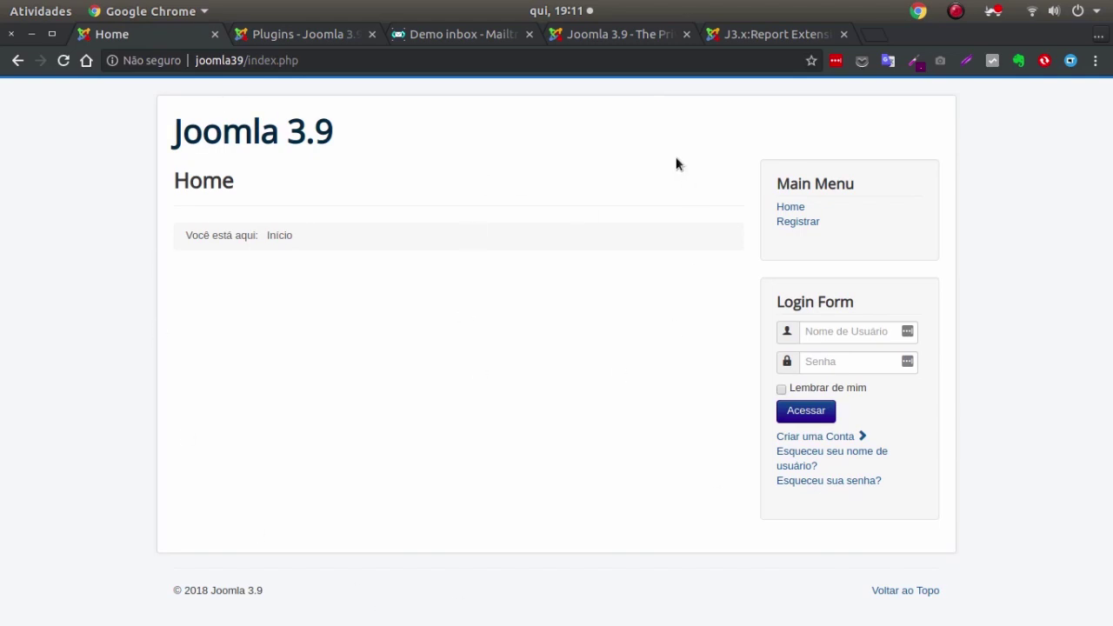
{"action": "left_click", "coordinate": [799, 222]}
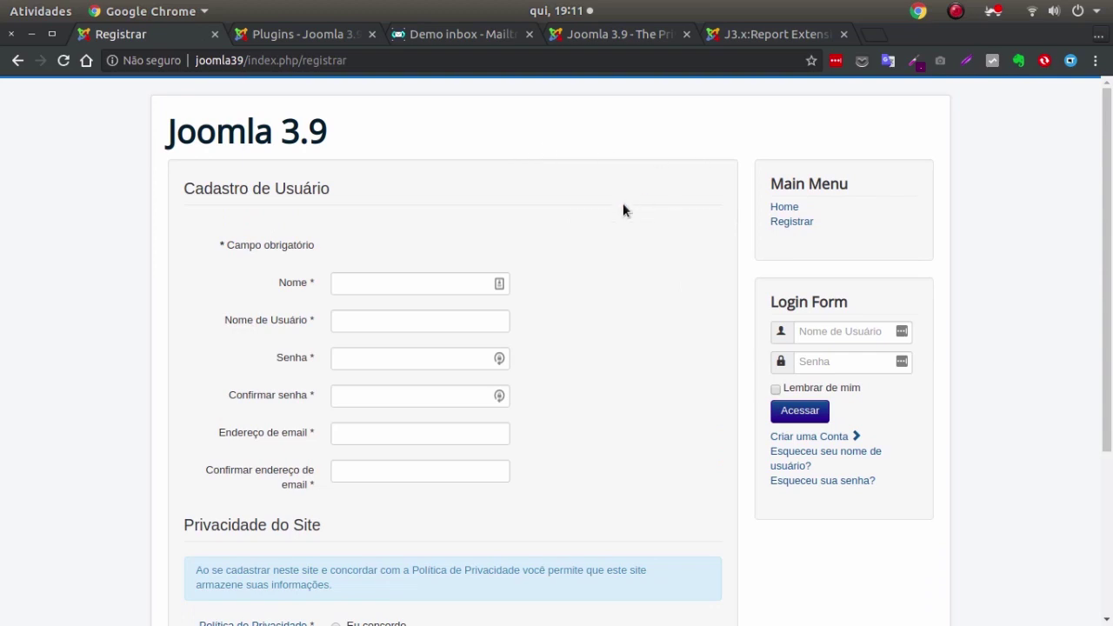
{"action": "scroll", "coordinate": [621, 211], "scroll_direction": "down", "scroll_amount": 5}
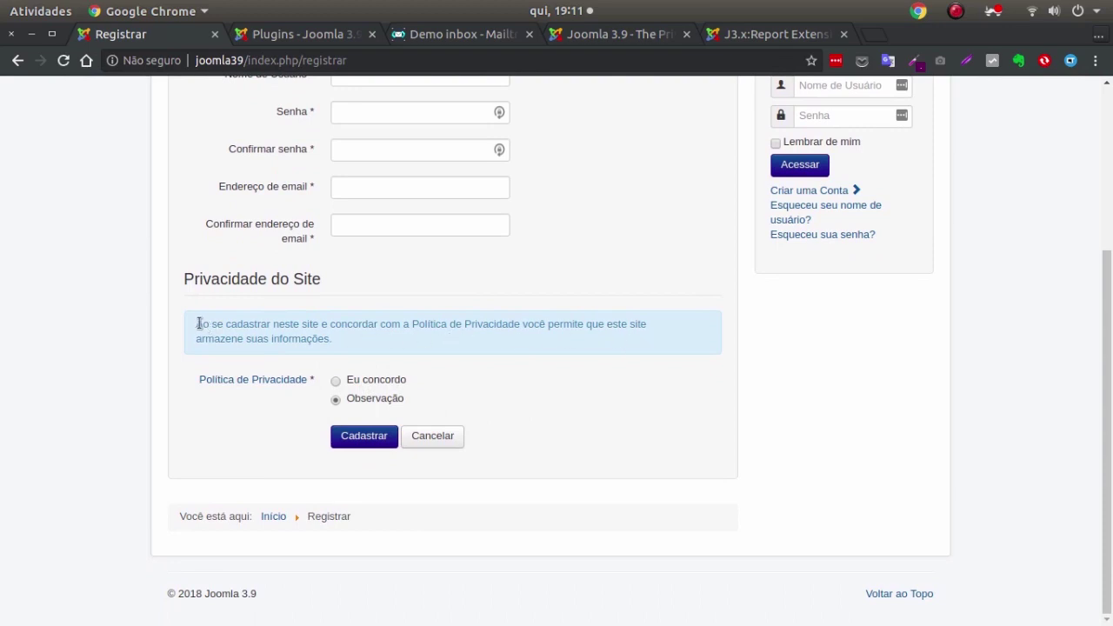
{"action": "left_click_drag", "start_coordinate": [197, 323], "coordinate": [474, 363]}
{"action": "left_click", "coordinate": [287, 34]}
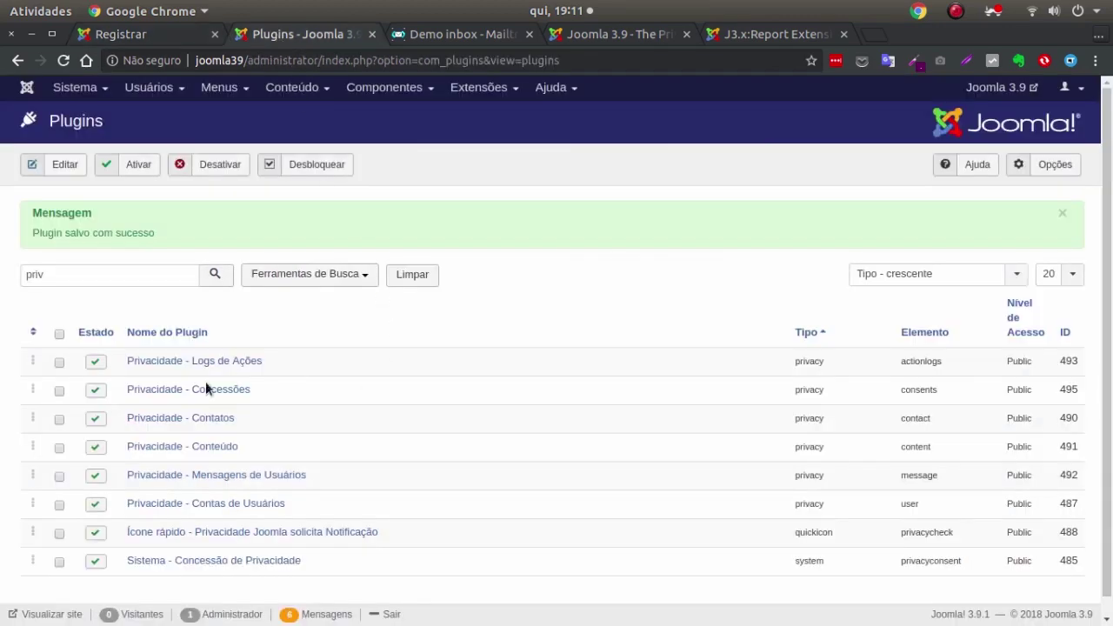
Save 'dfa sdgsdg asdf' as the short privacy policy and reload the registration page.
{"action": "left_click", "coordinate": [191, 560]}
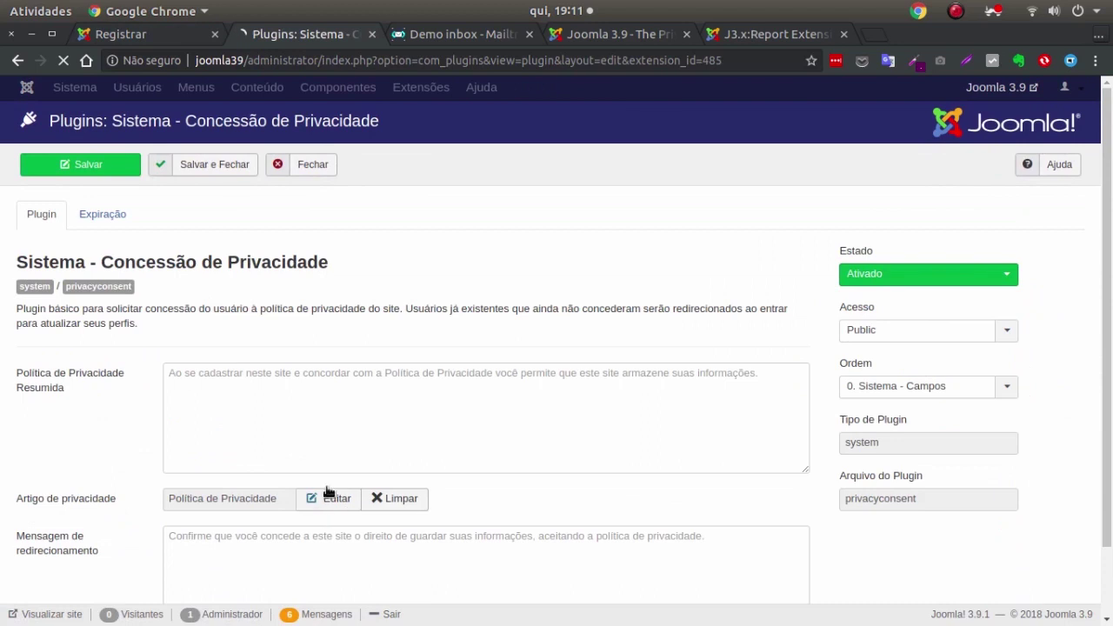
{"action": "scroll", "coordinate": [324, 469], "scroll_direction": "down", "scroll_amount": 2}
{"action": "left_click", "coordinate": [325, 334]}
{"action": "type", "text": "dfa sdgsdg asdf"}
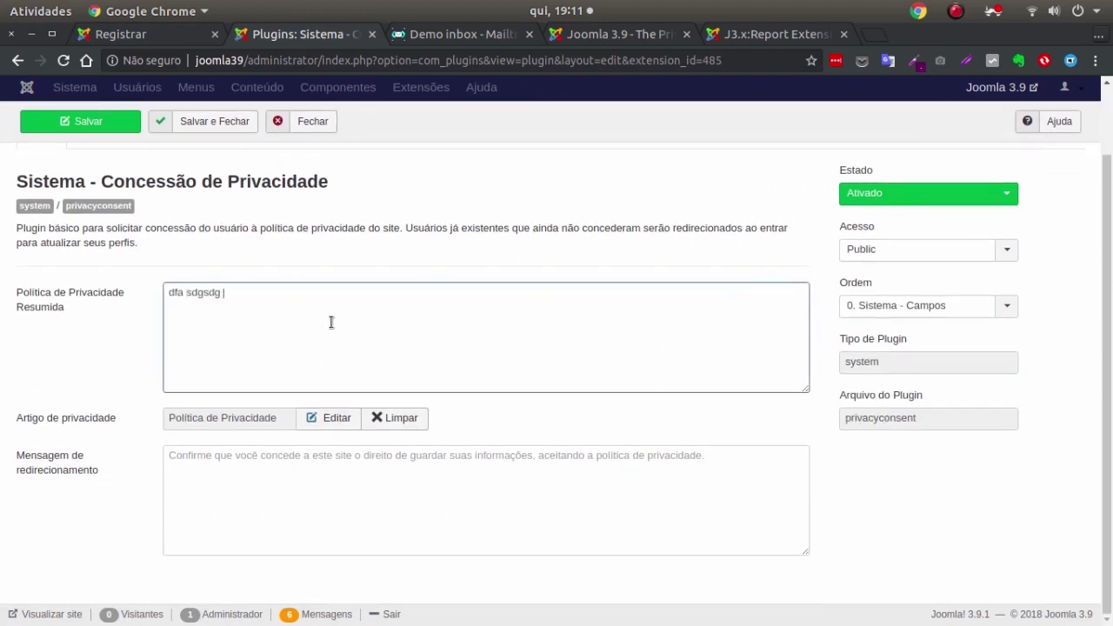
{"action": "left_click", "coordinate": [83, 122]}
{"action": "left_click", "coordinate": [131, 34]}
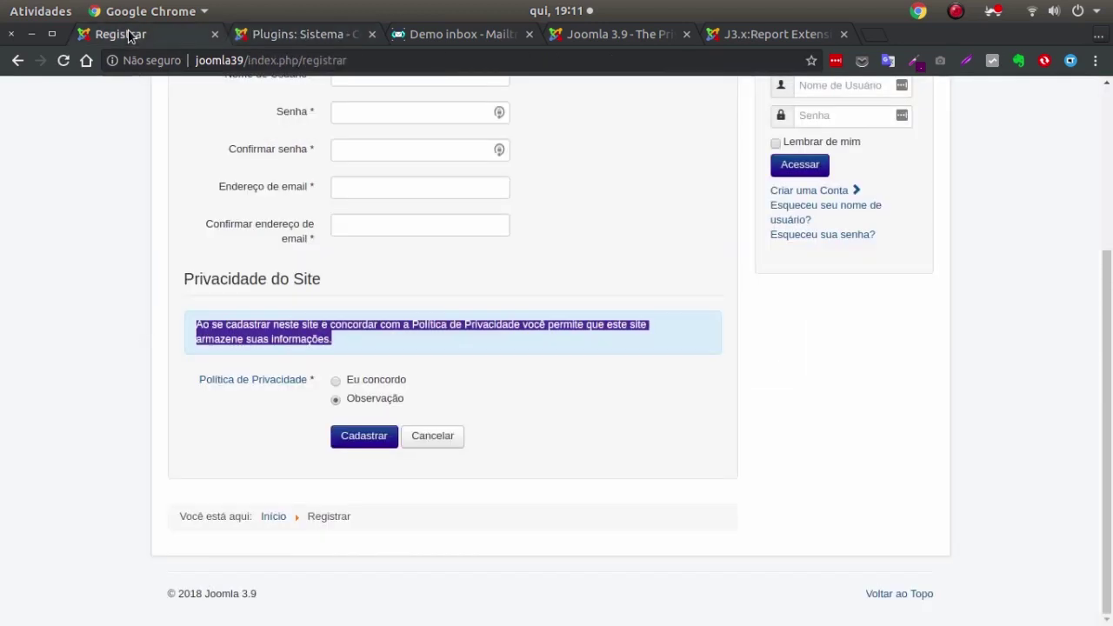
{"action": "left_click", "coordinate": [56, 67]}
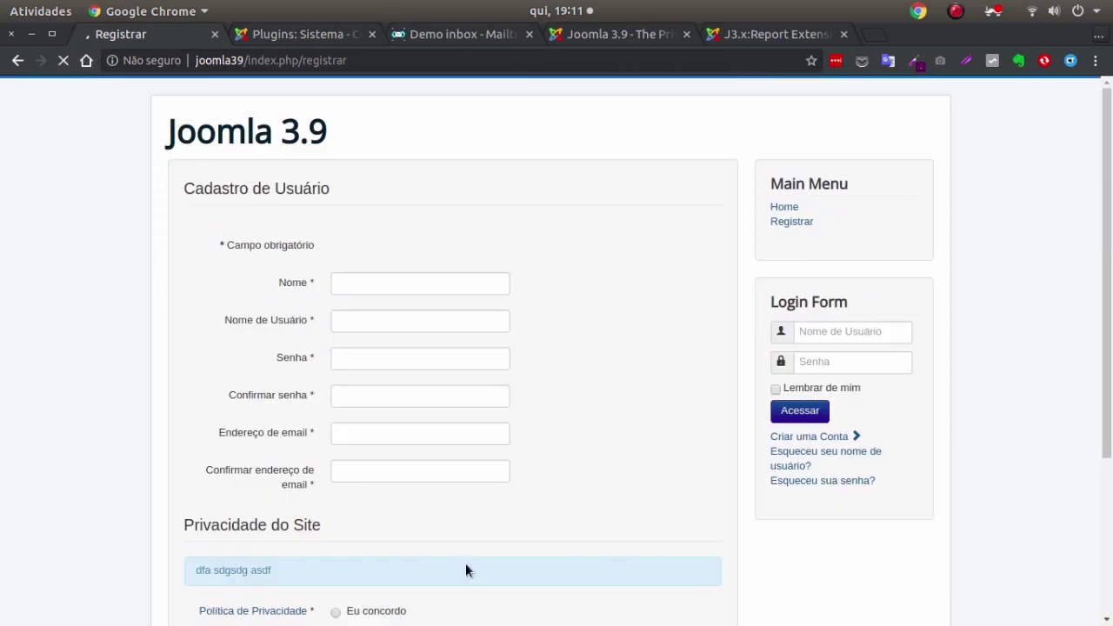
Clear the short privacy policy text, save, and reload the registration form to see the consent choice.
{"action": "left_click", "coordinate": [296, 35]}
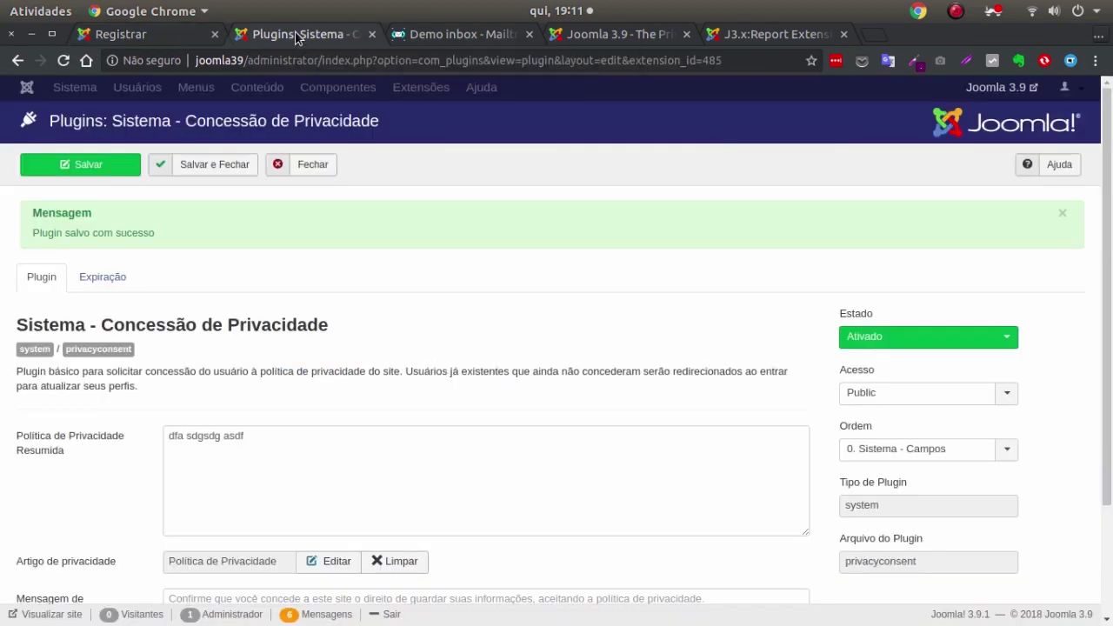
{"action": "triple_click", "coordinate": [233, 435]}
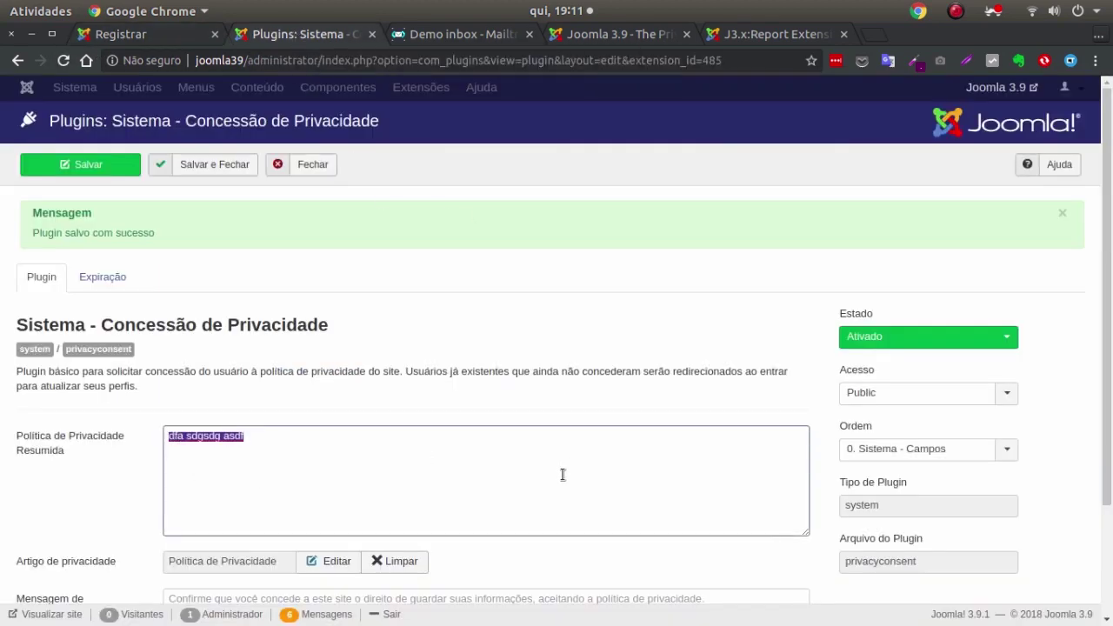
{"action": "key", "text": "BackSpace"}
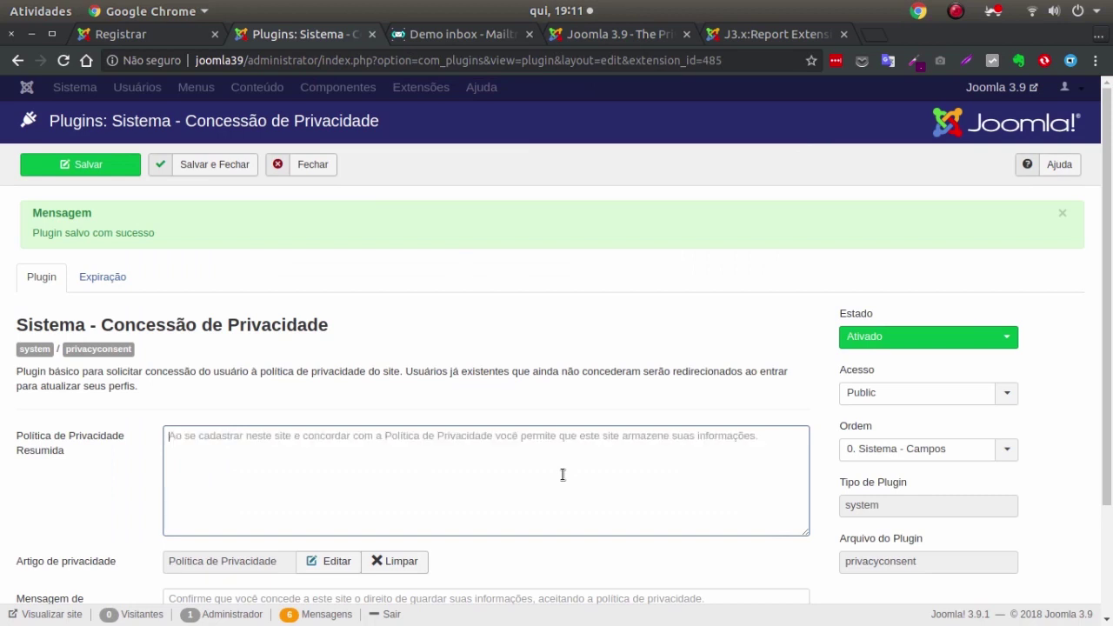
{"action": "left_click", "coordinate": [109, 166]}
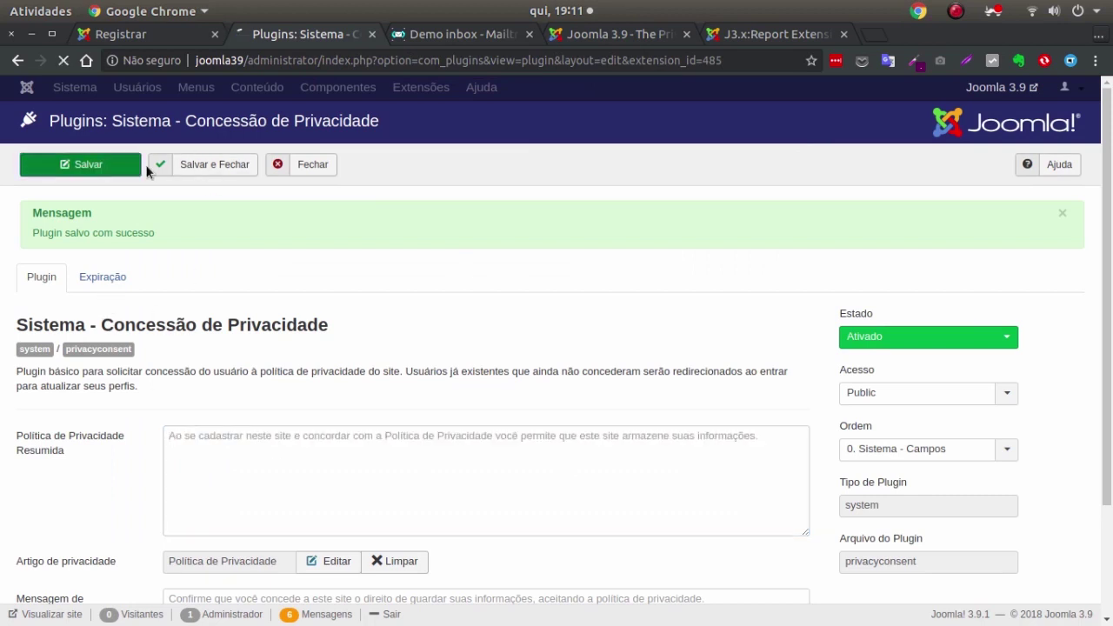
{"action": "left_click", "coordinate": [120, 34]}
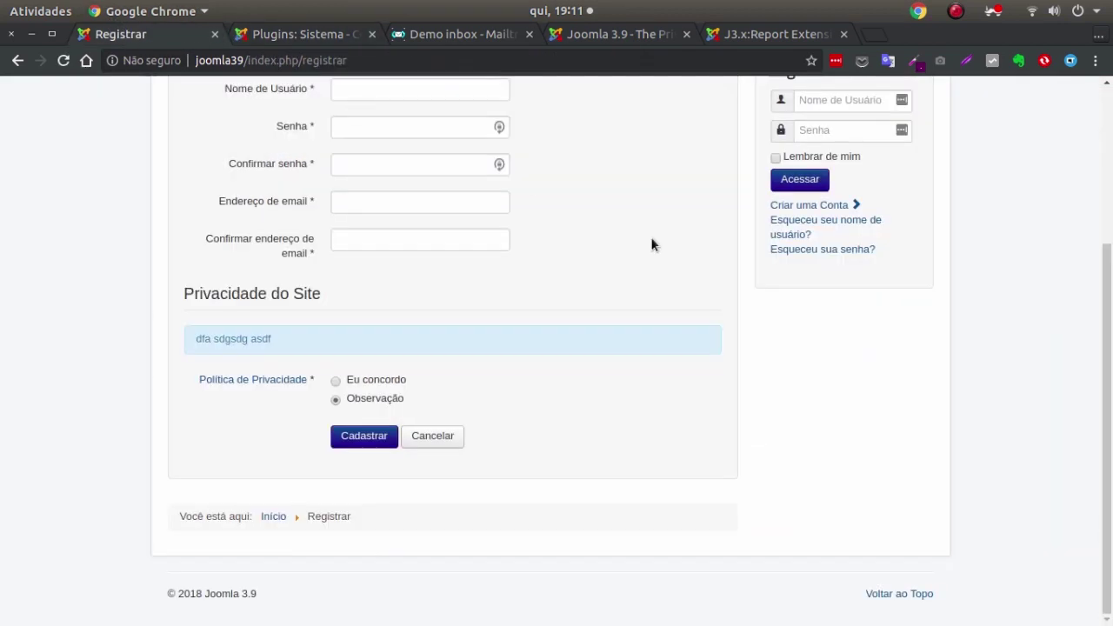
{"action": "left_click", "coordinate": [63, 60]}
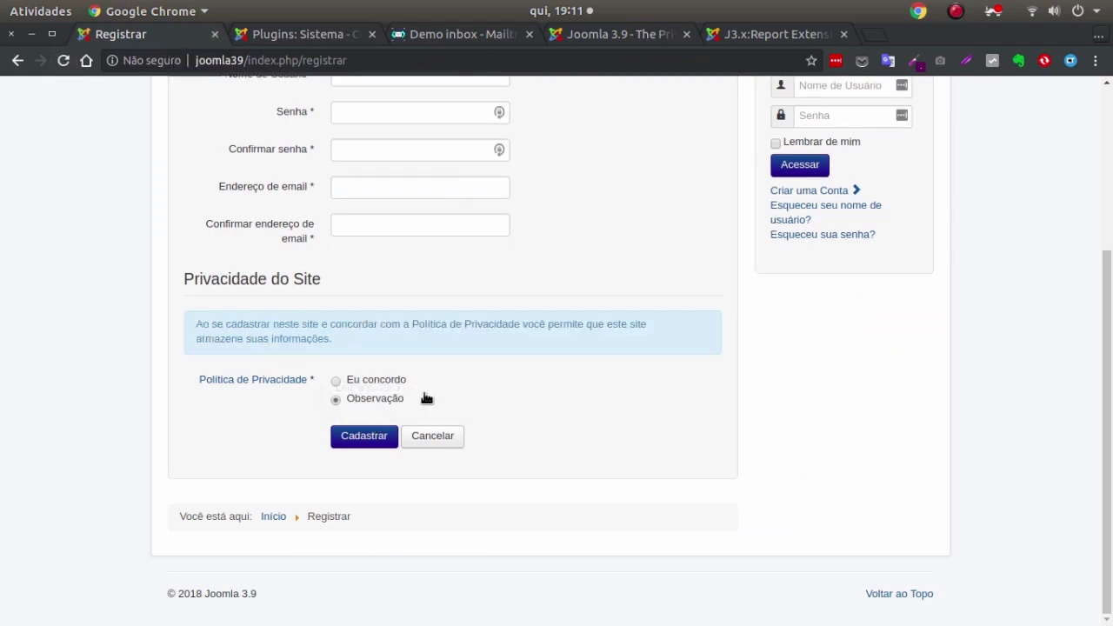
{"action": "left_click", "coordinate": [393, 382]}
Set the privacy consent to not agreeing and fill in the new user's registration details.
{"action": "left_click", "coordinate": [398, 401]}
{"action": "scroll", "coordinate": [533, 199], "scroll_direction": "up", "scroll_amount": 5}
{"action": "left_click", "coordinate": [358, 283]}
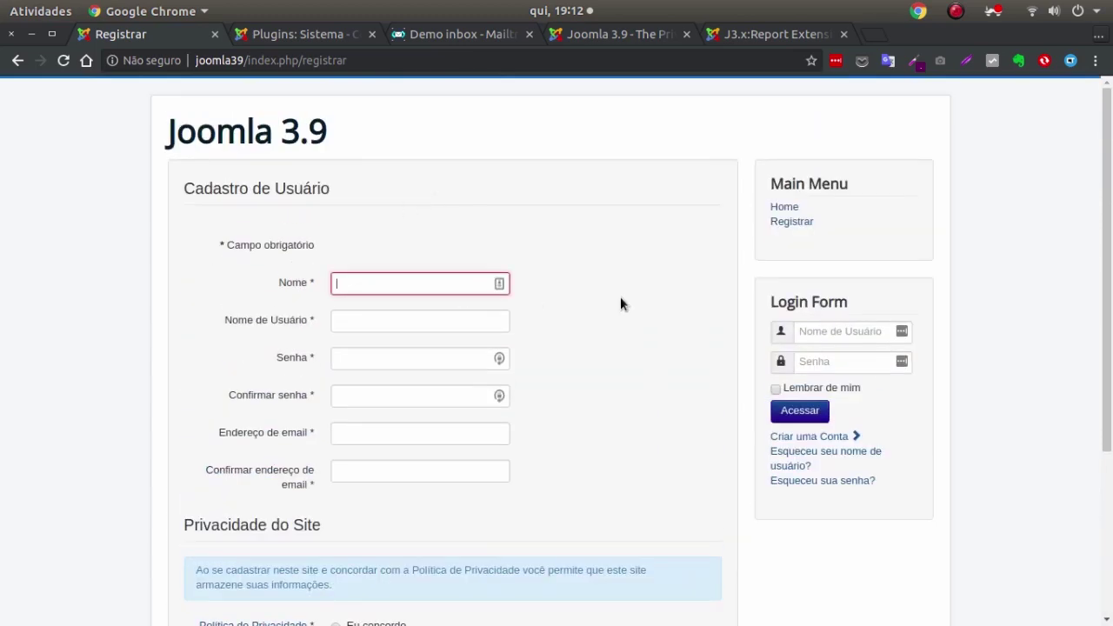
{"action": "scroll", "coordinate": [423, 330], "scroll_direction": "down", "scroll_amount": 1}
{"action": "scroll", "coordinate": [504, 352], "scroll_direction": "up", "scroll_amount": 1}
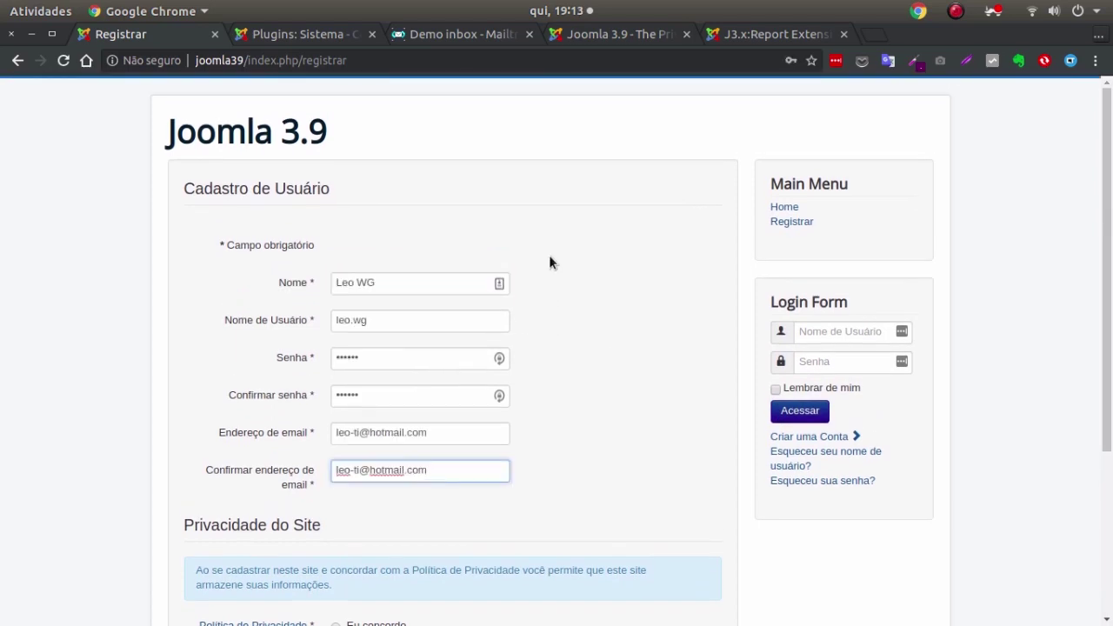
{"action": "scroll", "coordinate": [549, 261], "scroll_direction": "down", "scroll_amount": 3}
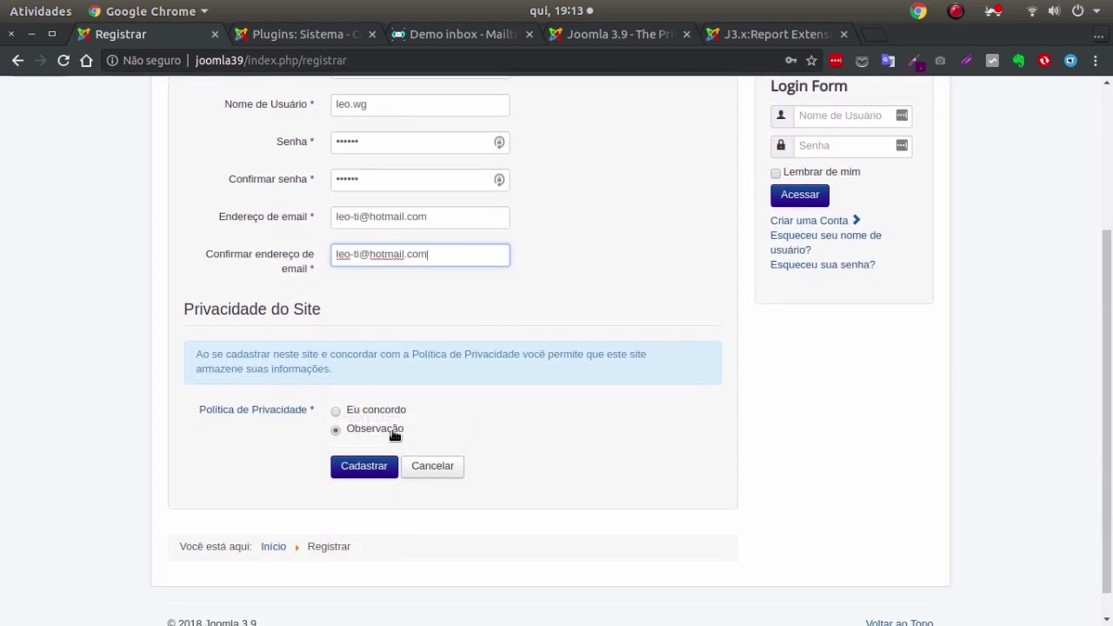
Submit the registration and review the rejection, highlighting the session.save_path warning.
{"action": "left_click", "coordinate": [374, 477]}
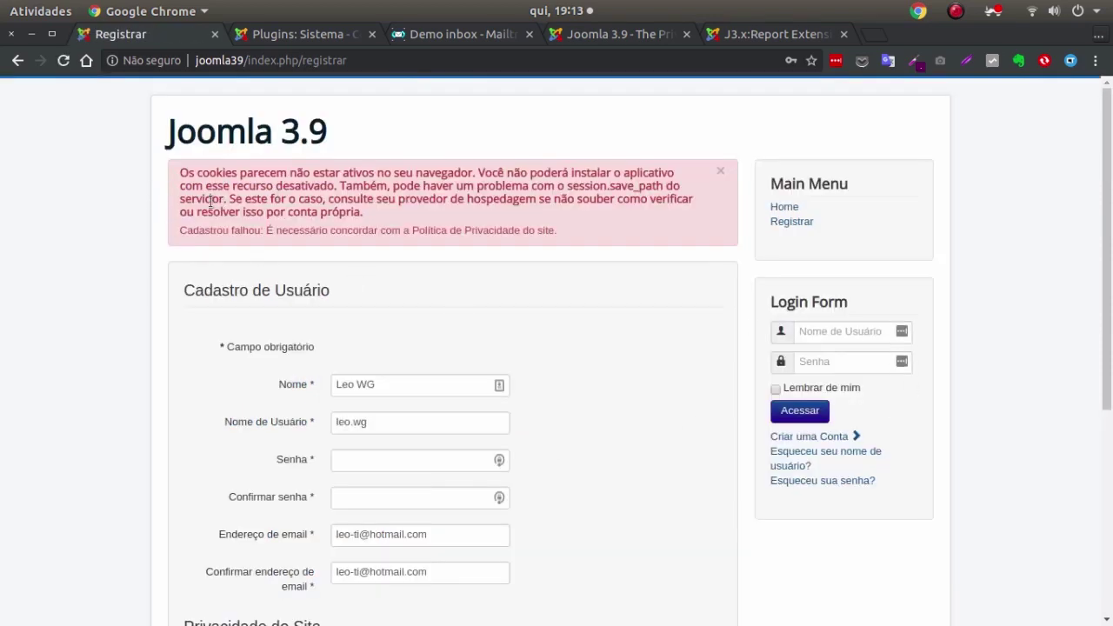
{"action": "scroll", "coordinate": [522, 300], "scroll_direction": "down", "scroll_amount": 5}
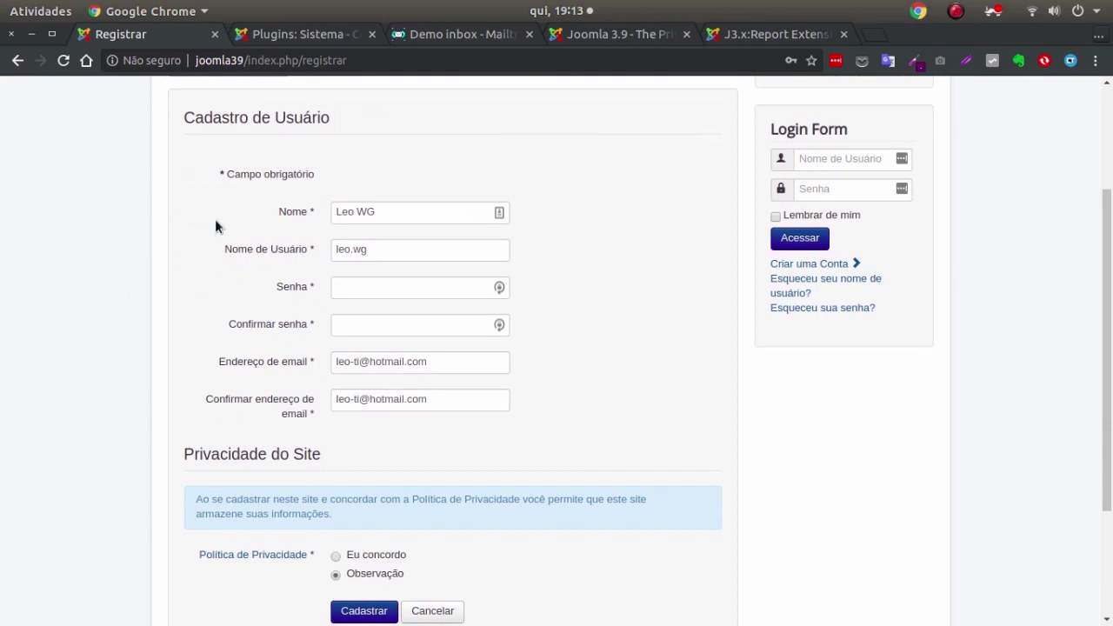
{"action": "scroll", "coordinate": [661, 222], "scroll_direction": "up", "scroll_amount": 5}
{"action": "scroll", "coordinate": [654, 239], "scroll_direction": "up", "scroll_amount": 1}
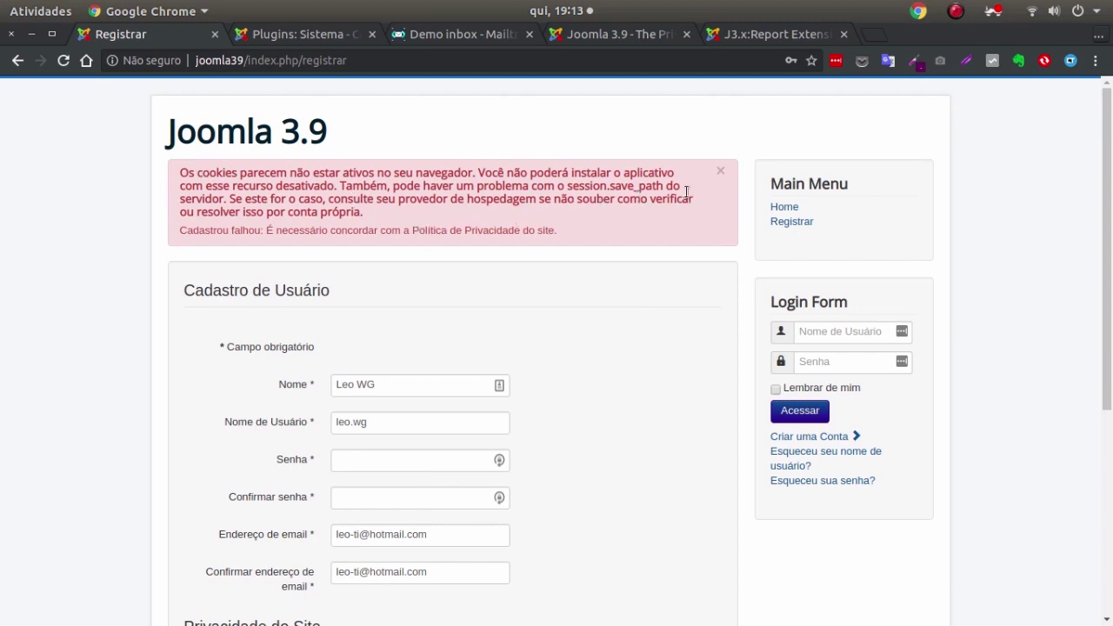
{"action": "left_click_drag", "start_coordinate": [578, 188], "coordinate": [606, 189]}
{"action": "scroll", "coordinate": [634, 252], "scroll_direction": "down", "scroll_amount": 5}
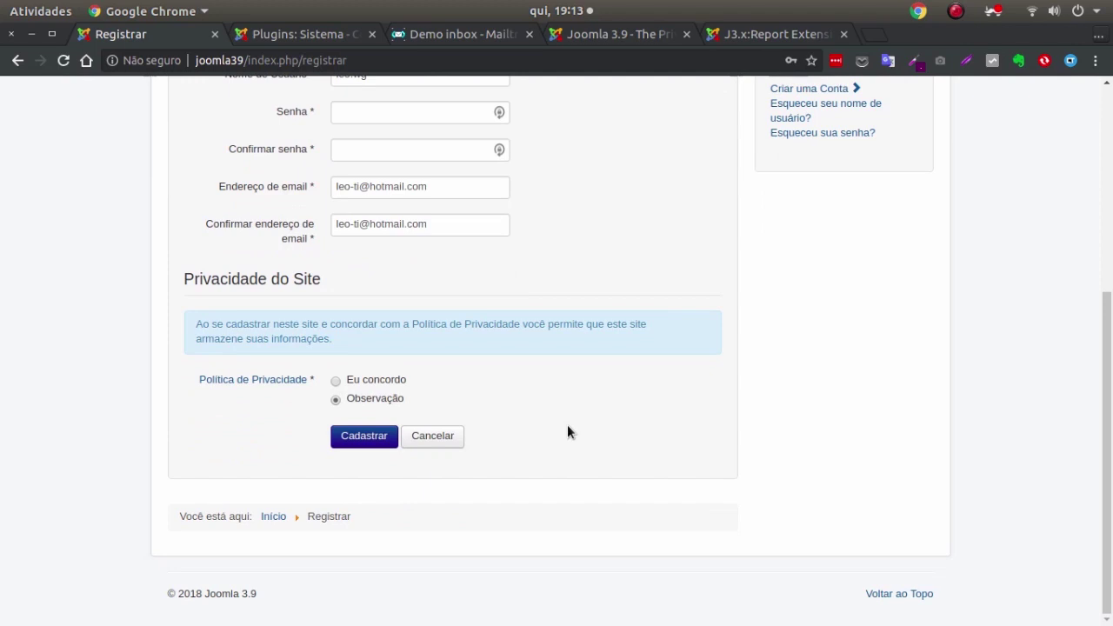
{"action": "scroll", "coordinate": [539, 391], "scroll_direction": "up", "scroll_amount": 3}
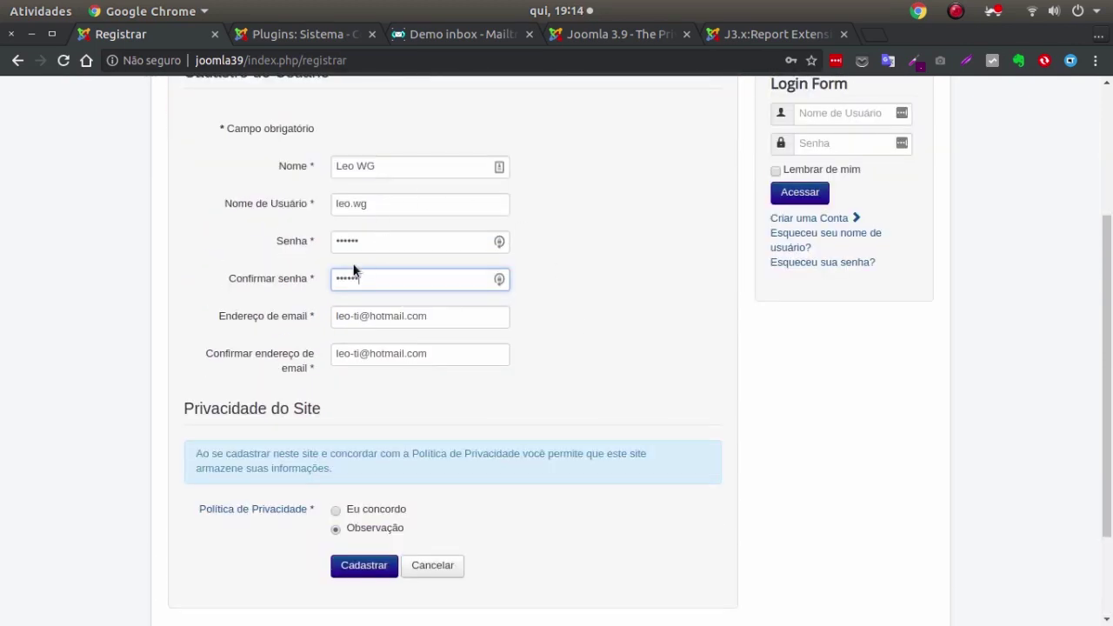
{"action": "scroll", "coordinate": [464, 388], "scroll_direction": "up", "scroll_amount": 1}
Agree to the privacy policy and resubmit the registration.
{"action": "scroll", "coordinate": [435, 452], "scroll_direction": "down", "scroll_amount": 1}
{"action": "left_click", "coordinate": [387, 506]}
{"action": "scroll", "coordinate": [469, 487], "scroll_direction": "down", "scroll_amount": 1}
{"action": "left_click", "coordinate": [356, 525]}
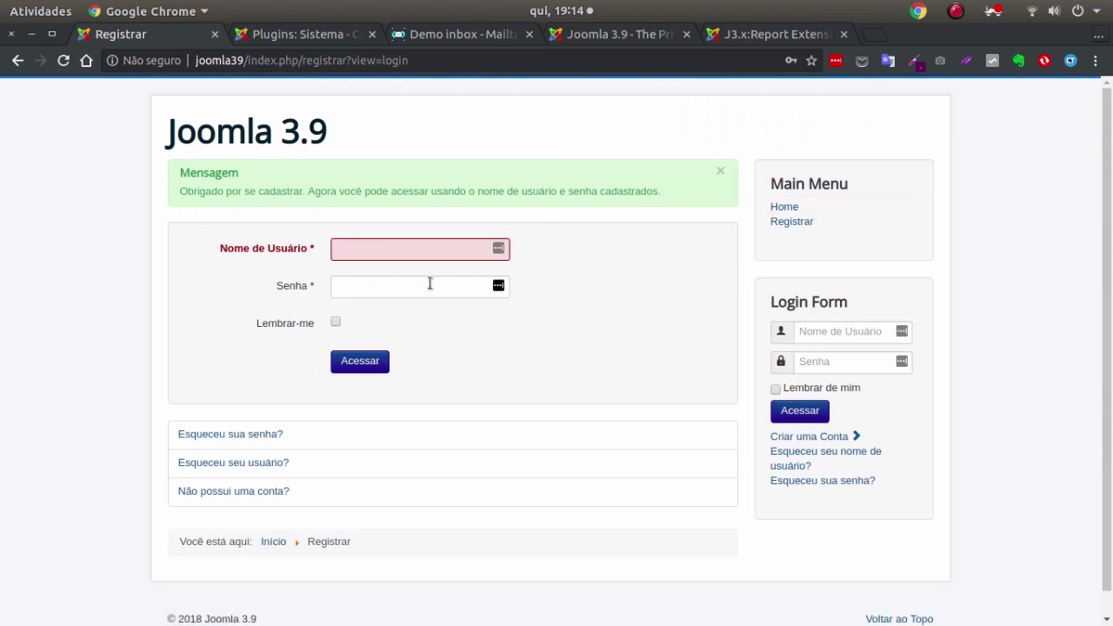
Log in with the new account's username and password, decline saving it, then log out.
{"action": "left_click", "coordinate": [423, 252]}
{"action": "type", "text": "leo.wg"}
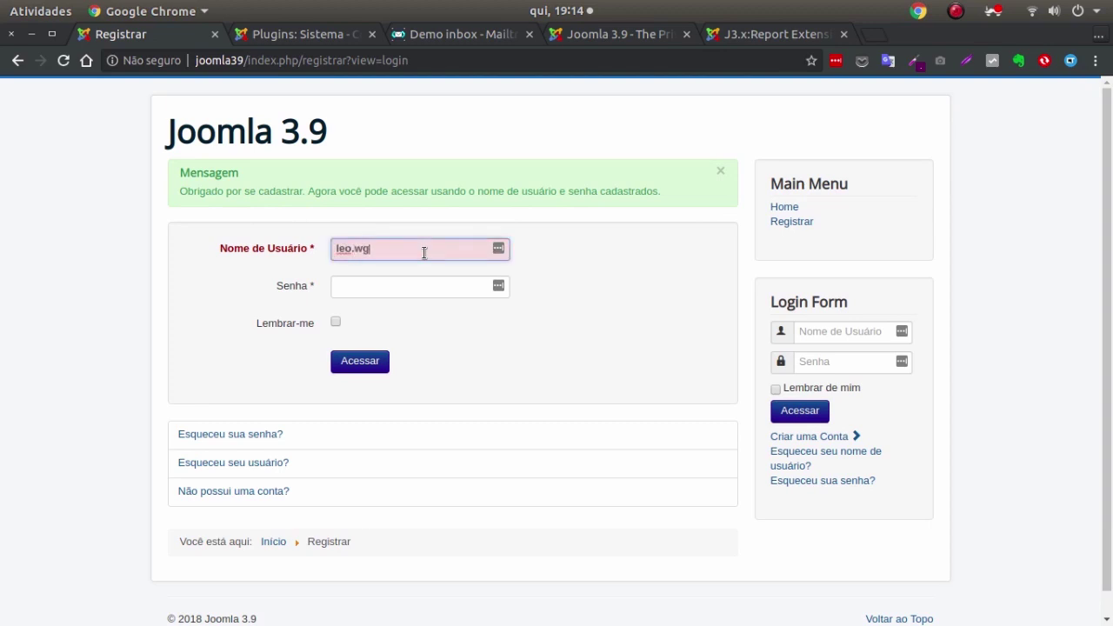
{"action": "key", "text": "Tab"}
{"action": "type", "text": "123"}
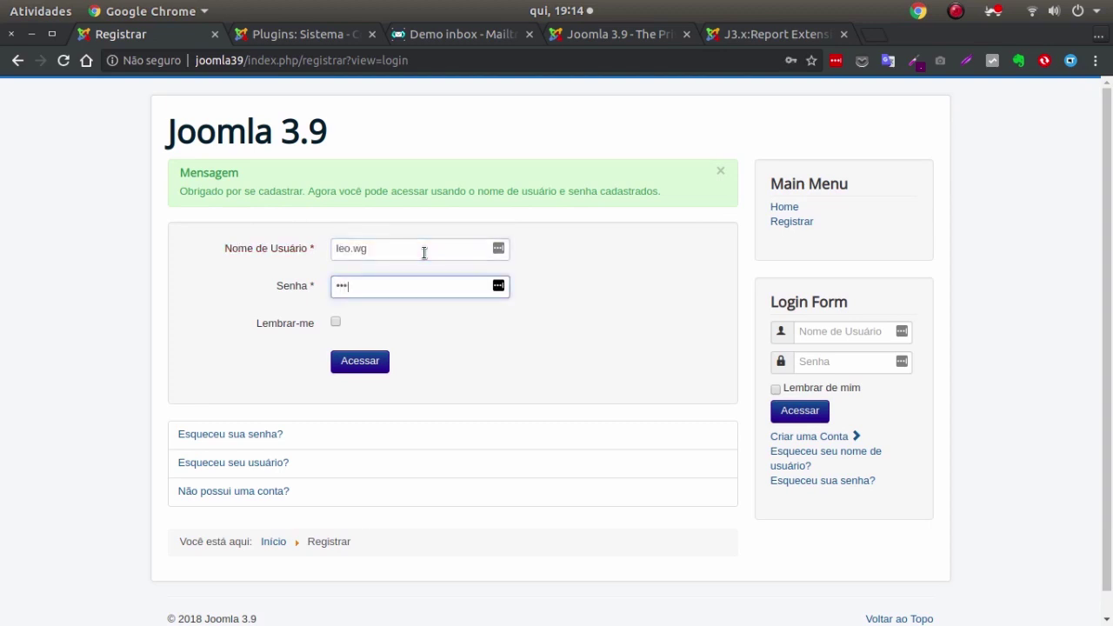
{"action": "key", "text": "Return"}
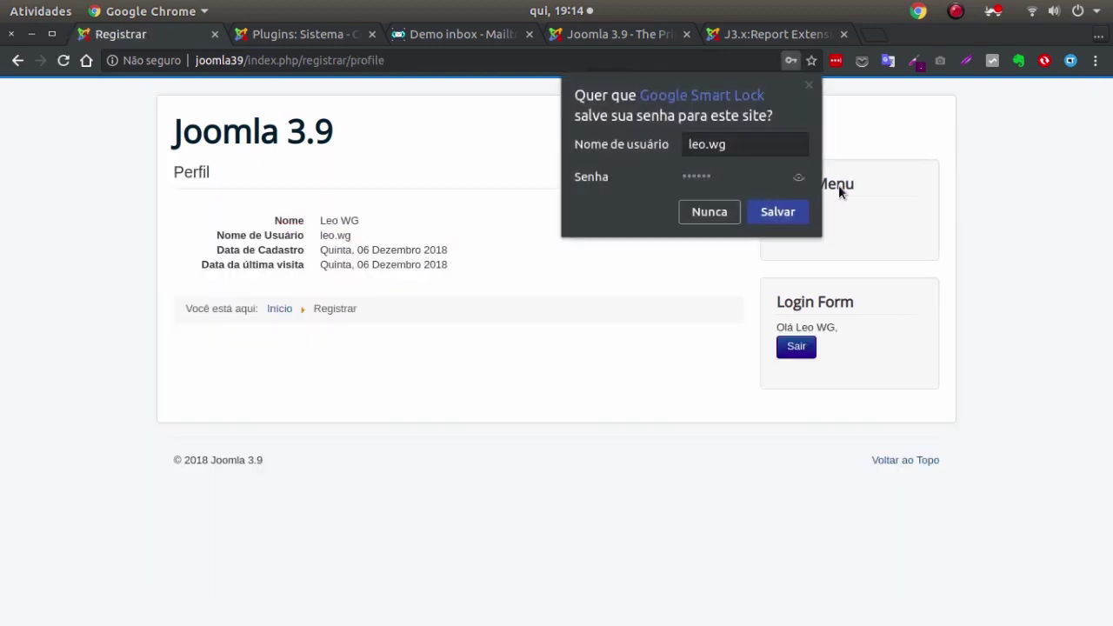
{"action": "left_click", "coordinate": [720, 217]}
{"action": "left_click", "coordinate": [981, 209]}
{"action": "left_click", "coordinate": [280, 126]}
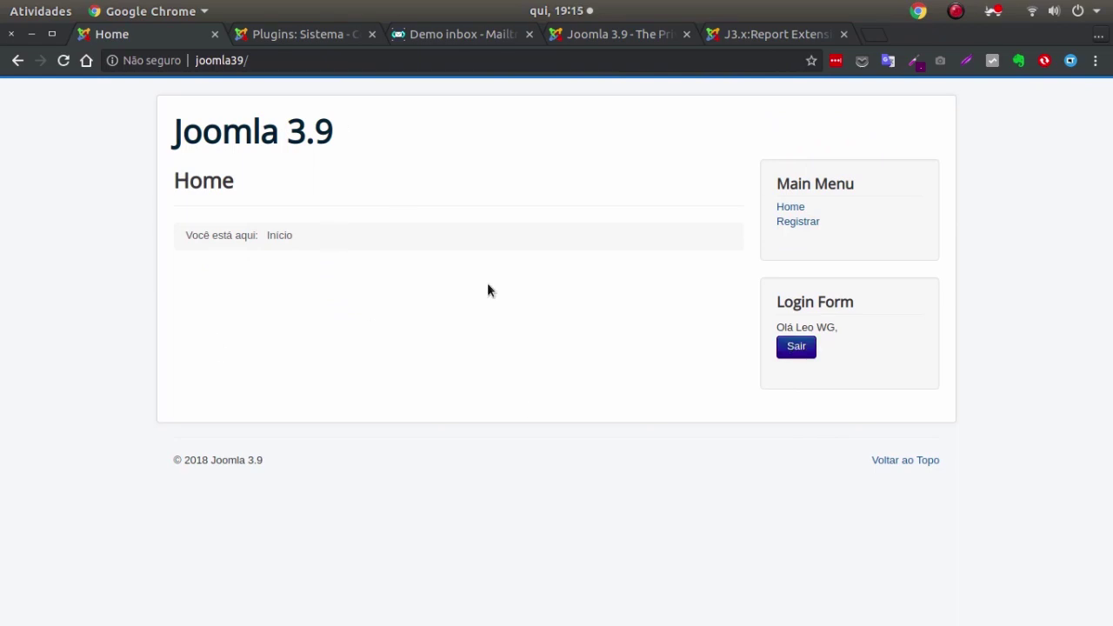
{"action": "left_click", "coordinate": [794, 346]}
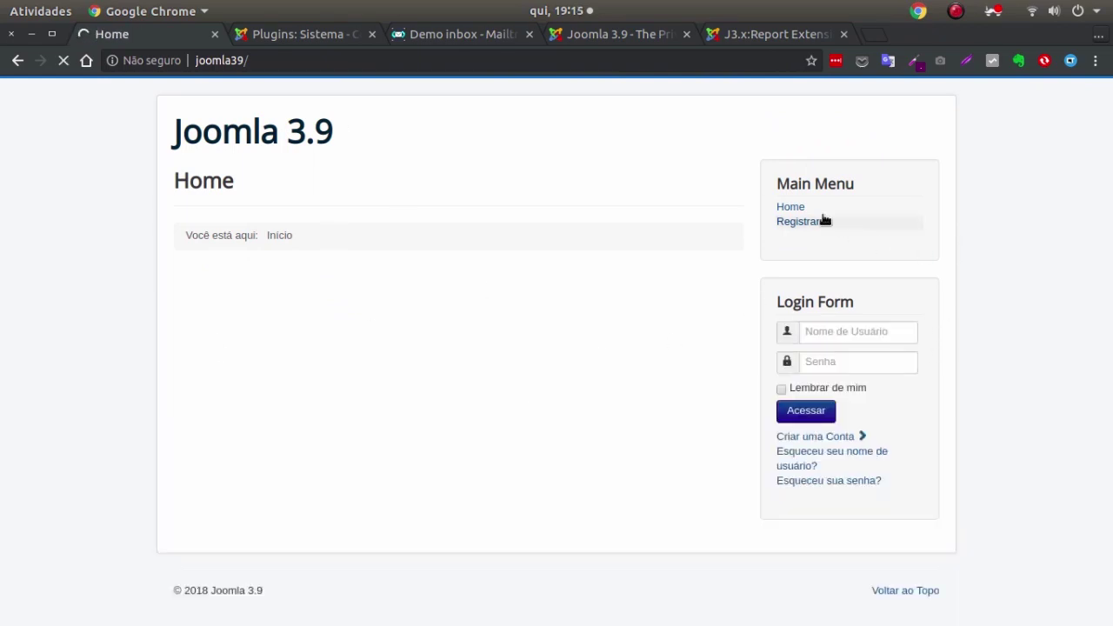
From the plugin settings, open the linked Política de Privacidade article, scroll through it, and close it unchanged.
{"action": "left_click", "coordinate": [797, 224]}
{"action": "key", "text": "ctrl+Tab"}
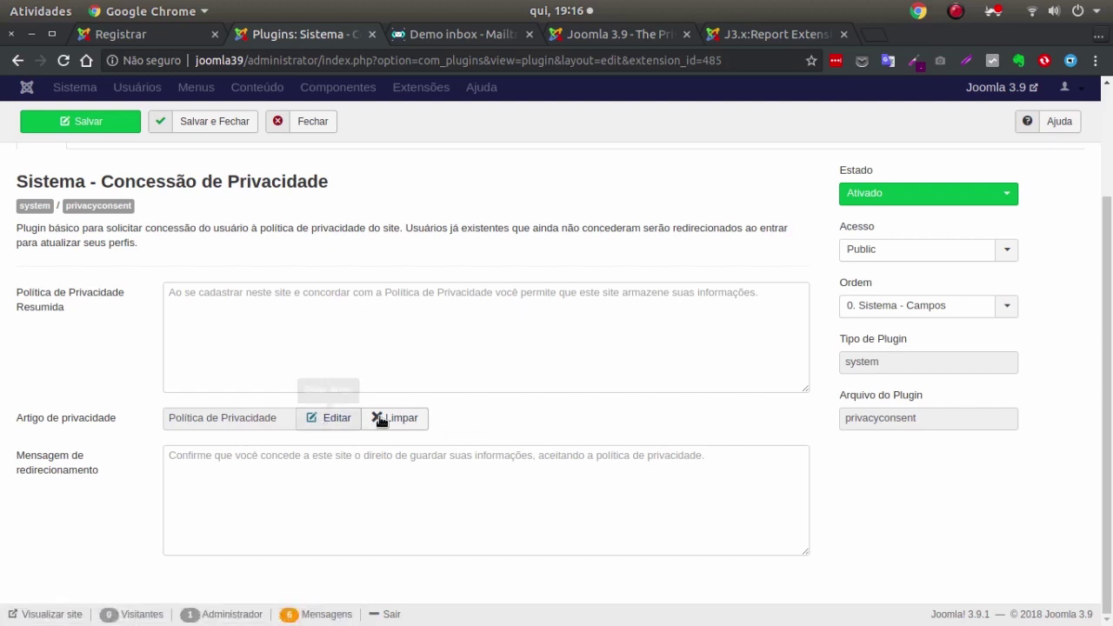
{"action": "left_click", "coordinate": [328, 425]}
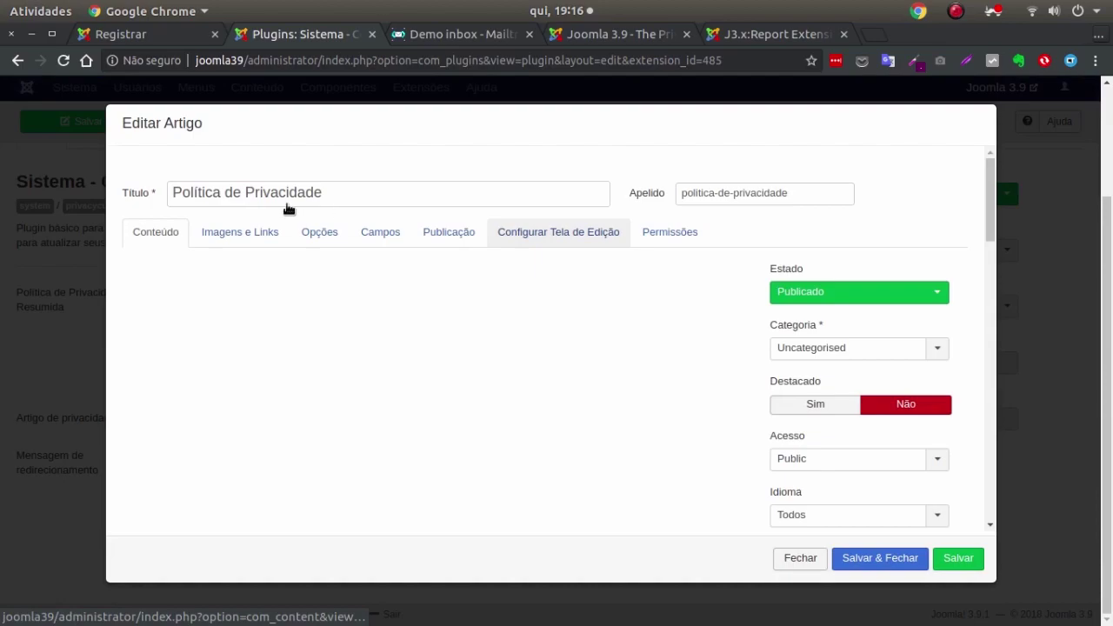
{"action": "scroll", "coordinate": [392, 366], "scroll_direction": "down", "scroll_amount": 5}
{"action": "scroll", "coordinate": [504, 313], "scroll_direction": "up", "scroll_amount": 2}
{"action": "scroll", "coordinate": [504, 287], "scroll_direction": "up", "scroll_amount": 3}
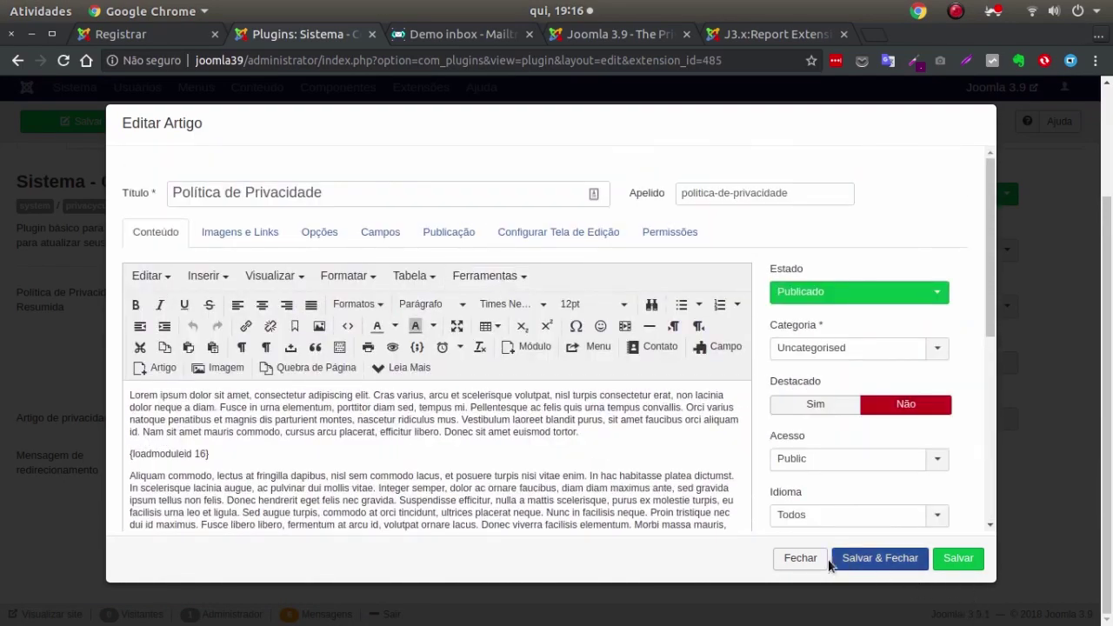
{"action": "left_click", "coordinate": [800, 561]}
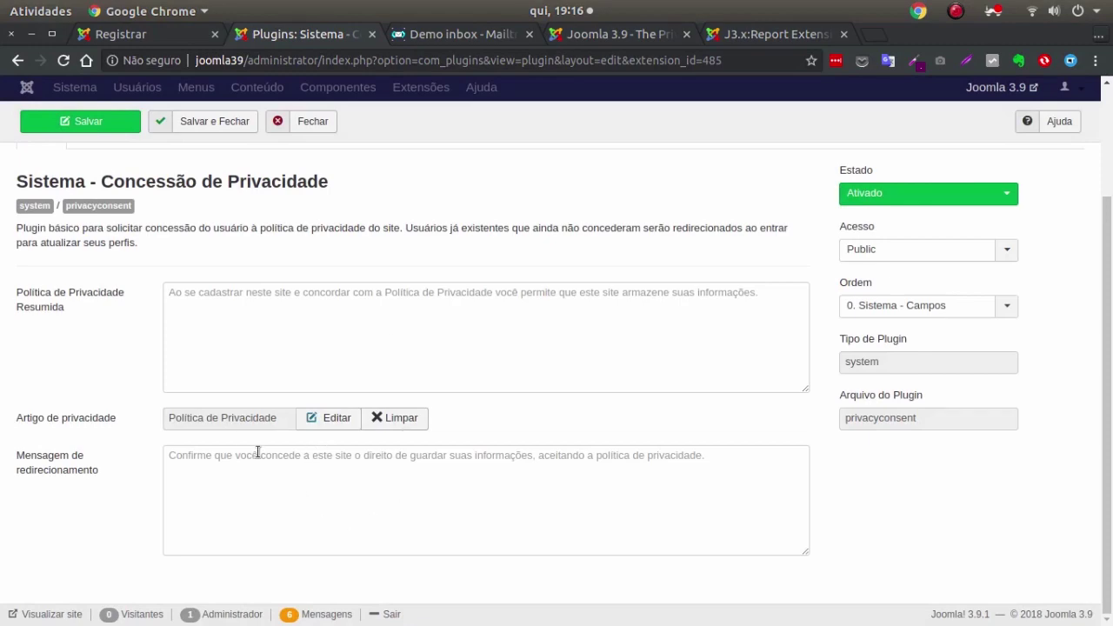
Read the Política de Privacidade article from the Registrar form to the end, then return to the plugin settings.
{"action": "left_click", "coordinate": [156, 33]}
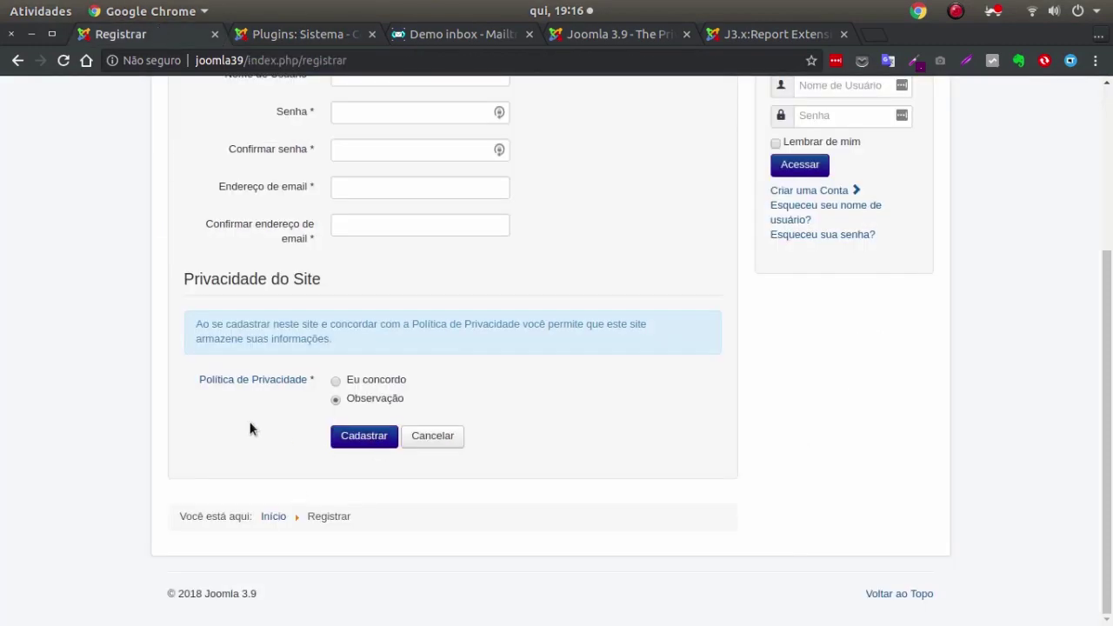
{"action": "left_click", "coordinate": [259, 380]}
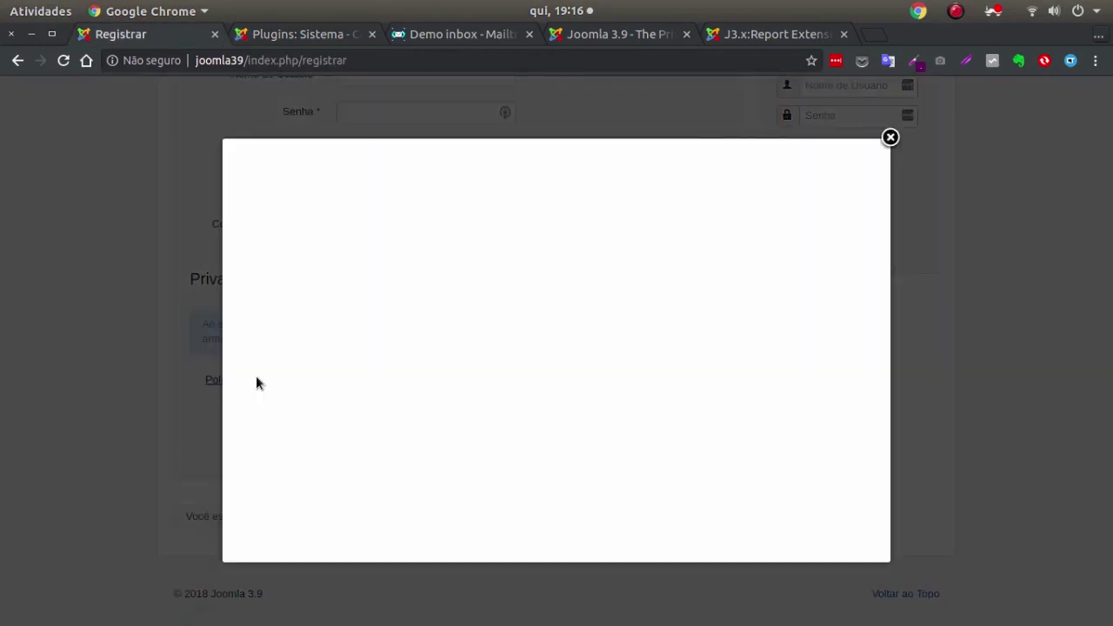
{"action": "left_click_drag", "start_coordinate": [878, 185], "coordinate": [877, 442]}
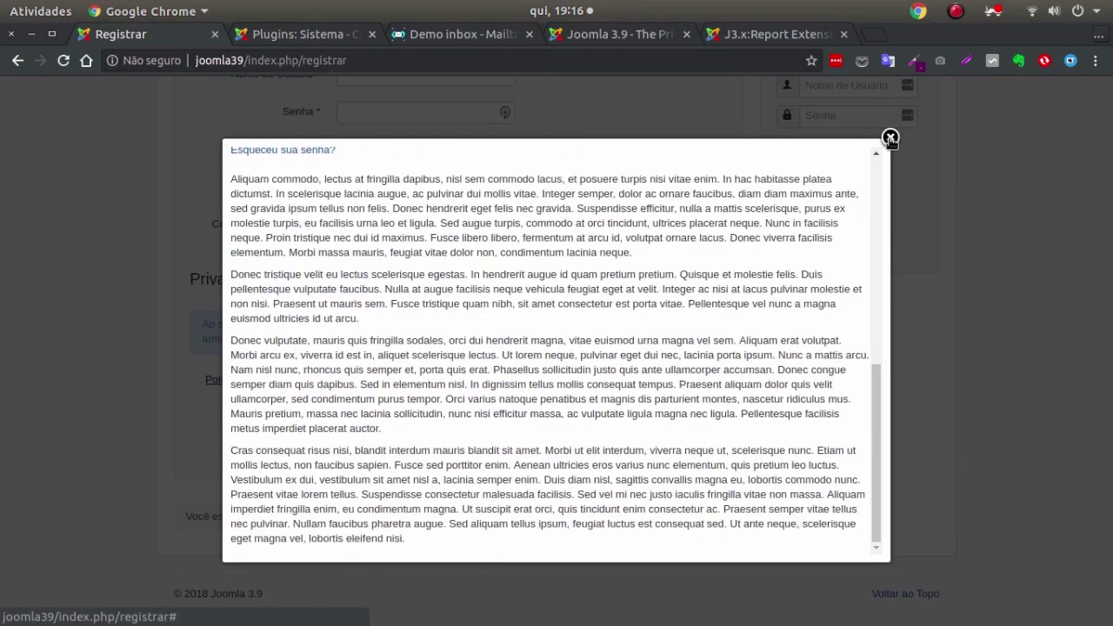
{"action": "left_click", "coordinate": [890, 137]}
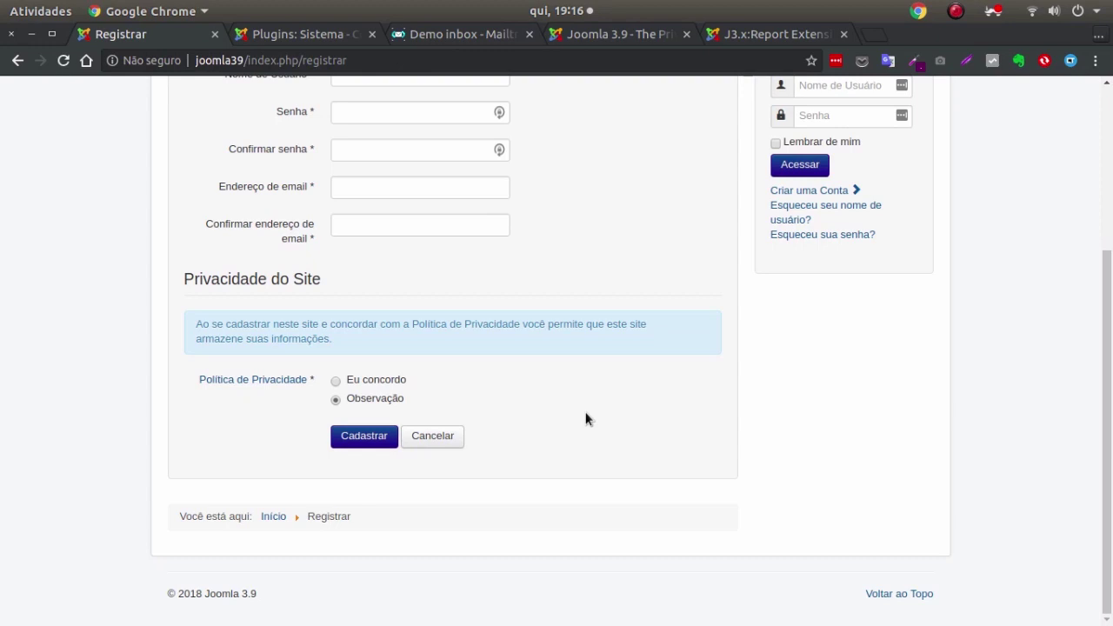
{"action": "left_click", "coordinate": [270, 35]}
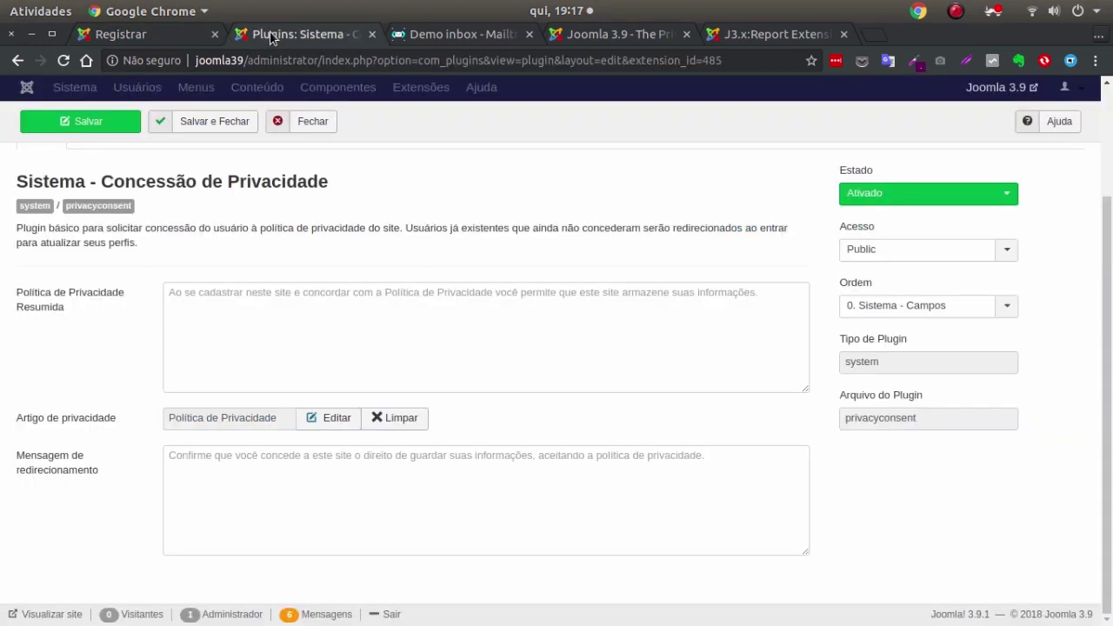
Search the plugins list for 'cond' and open Usuário - Termos e condições.
{"action": "left_click", "coordinate": [296, 122]}
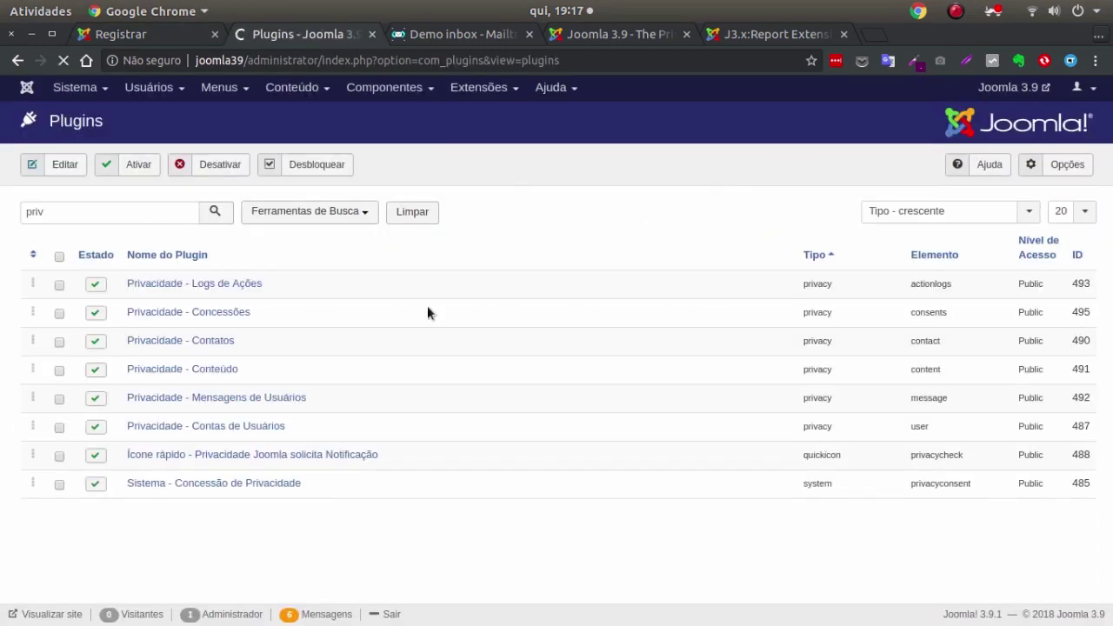
{"action": "double_click", "coordinate": [90, 221]}
{"action": "type", "text": "cond"}
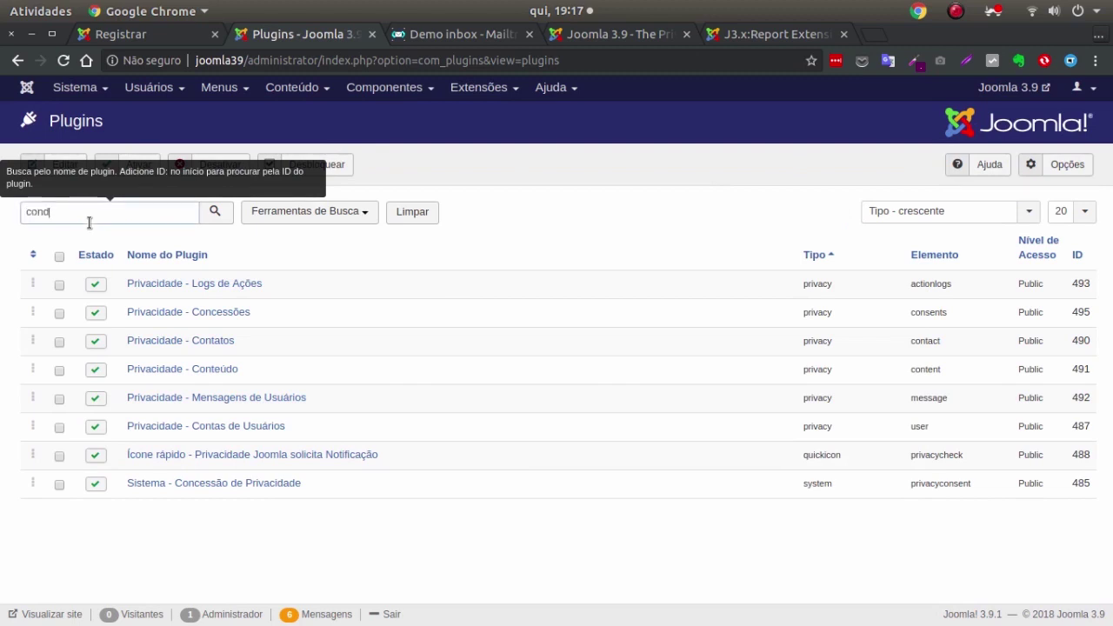
{"action": "key", "text": "Return"}
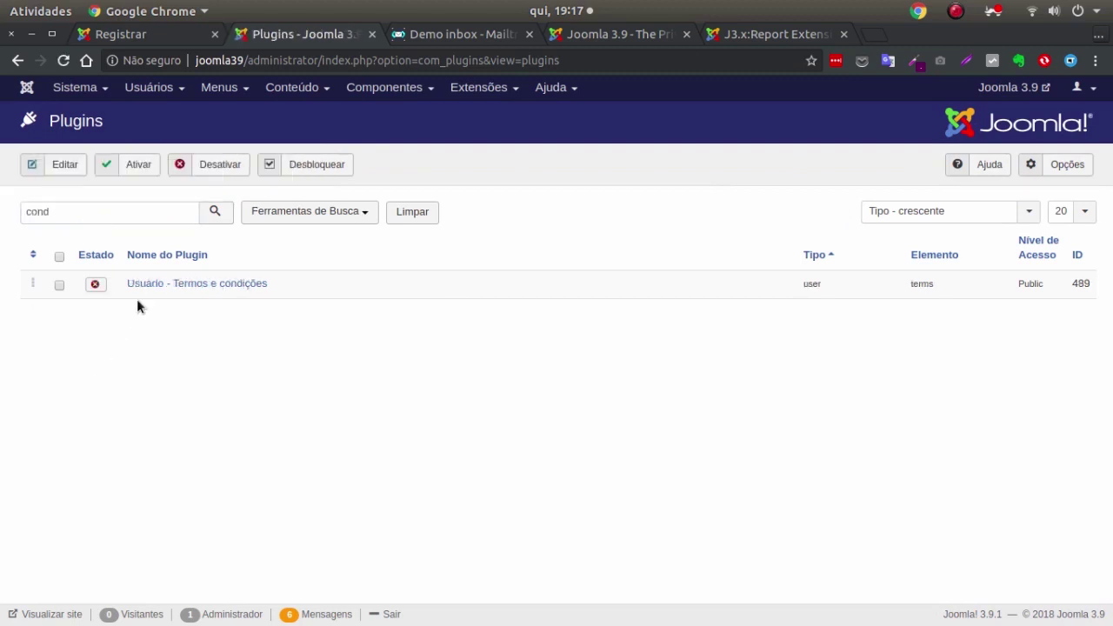
{"action": "left_click", "coordinate": [230, 285]}
Set the plugin's Estado to Ativado, review its linked terms article, save, and reload the registration page.
{"action": "left_click", "coordinate": [915, 275]}
{"action": "left_click", "coordinate": [909, 293]}
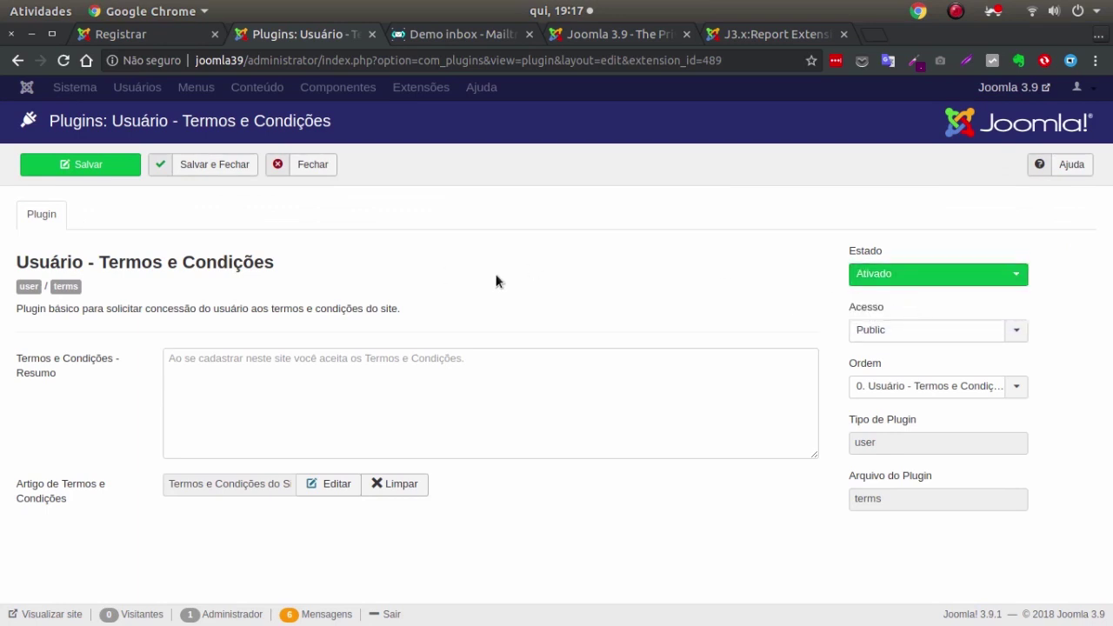
{"action": "left_click", "coordinate": [261, 369]}
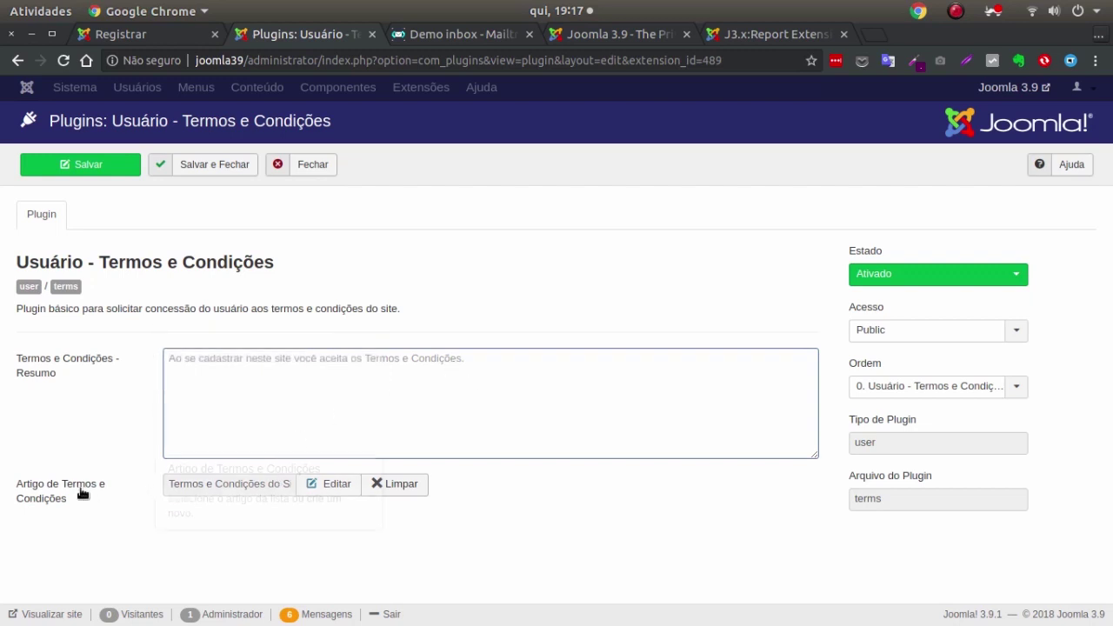
{"action": "left_click", "coordinate": [320, 484]}
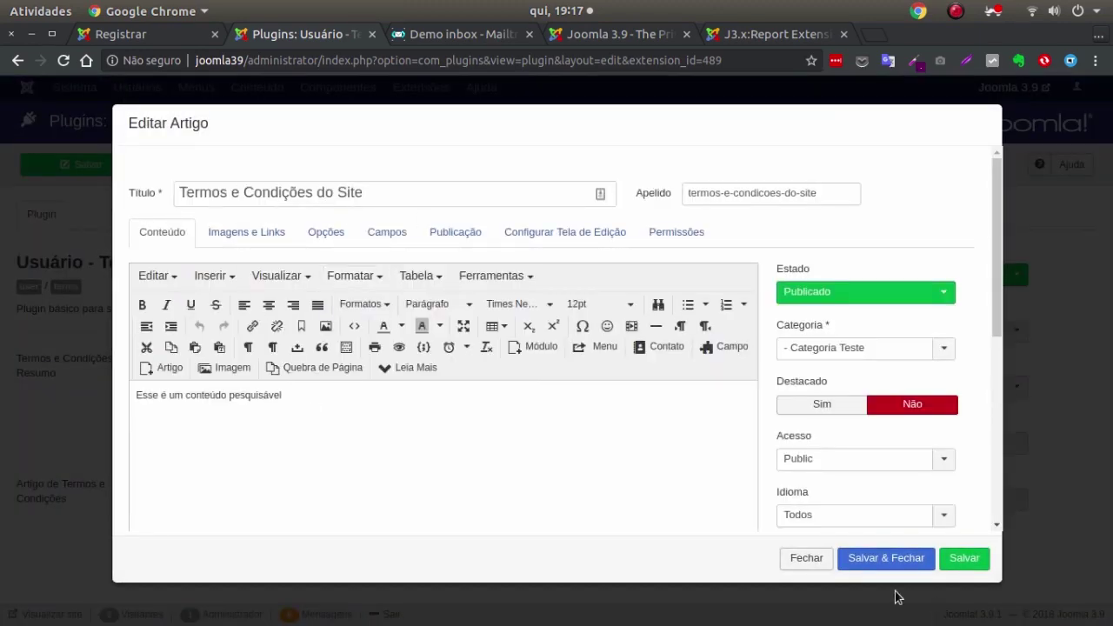
{"action": "left_click", "coordinate": [793, 561]}
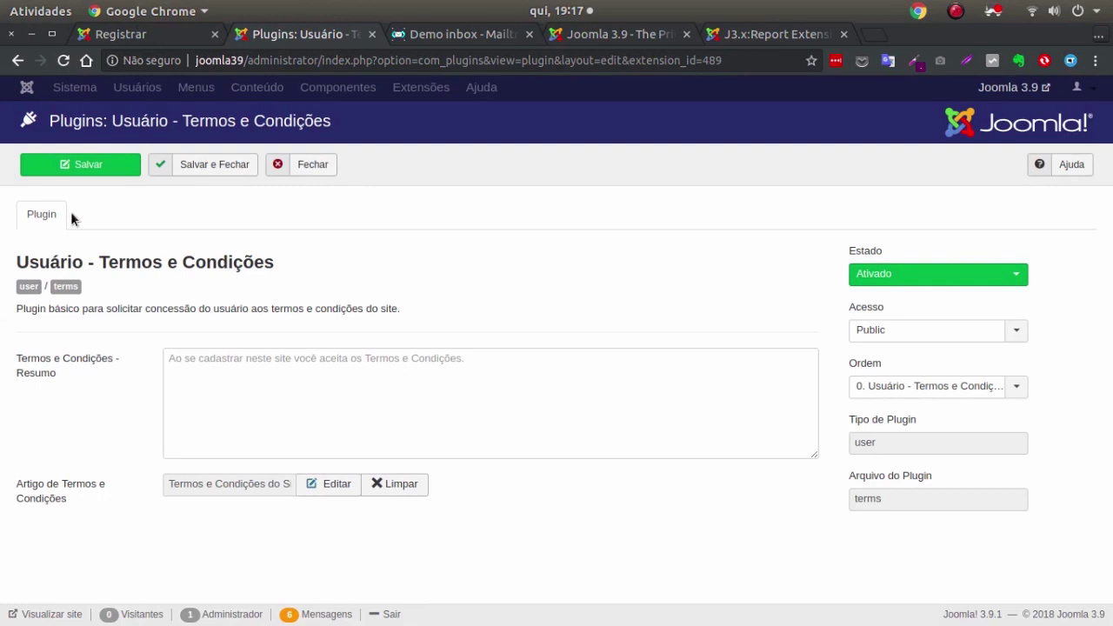
{"action": "left_click", "coordinate": [208, 165]}
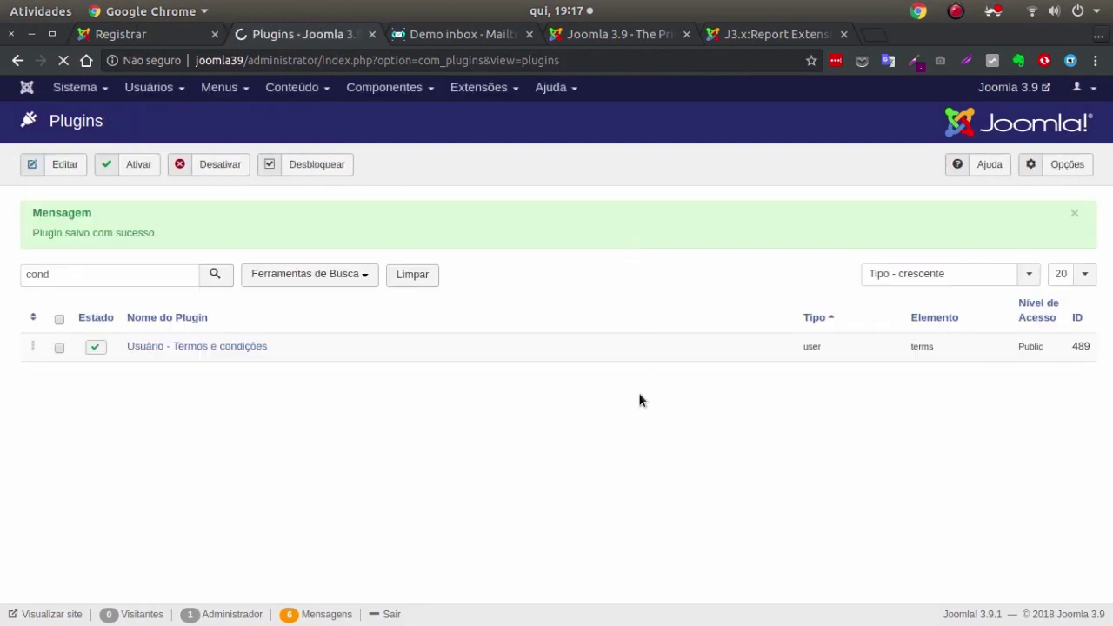
{"action": "left_click", "coordinate": [148, 33]}
{"action": "left_click", "coordinate": [64, 63]}
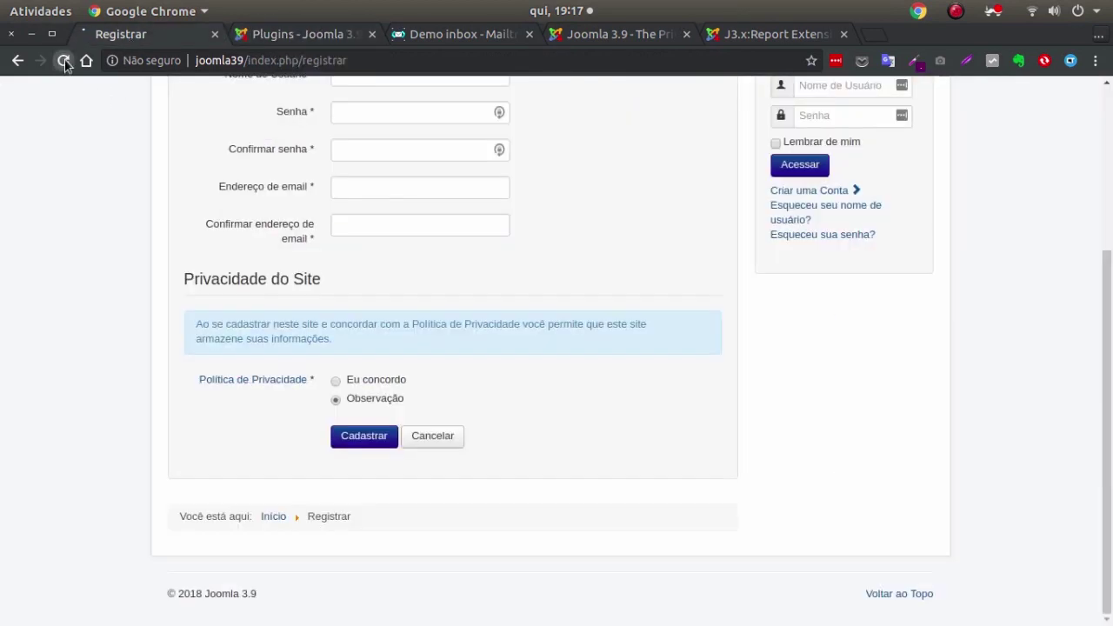
Scroll the reloaded registration form down to the new Termos e Condições section below Privacidade do Site.
{"action": "scroll", "coordinate": [640, 276], "scroll_direction": "down", "scroll_amount": 1}
{"action": "scroll", "coordinate": [639, 277], "scroll_direction": "down", "scroll_amount": 1}
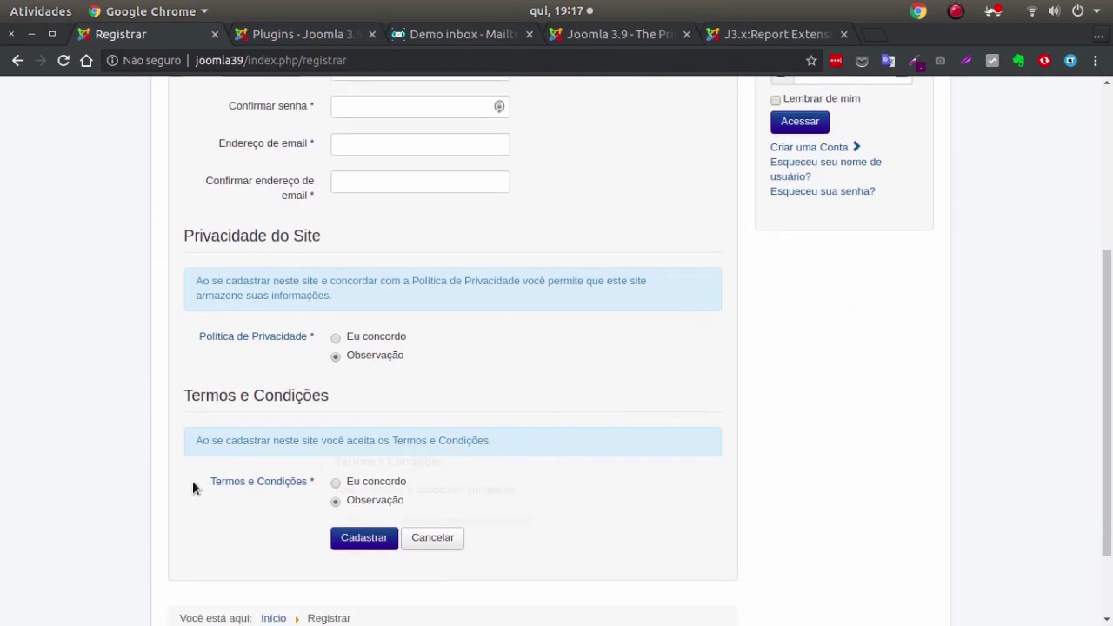
{"action": "left_click_drag", "start_coordinate": [178, 391], "coordinate": [457, 392]}
{"action": "left_click", "coordinate": [463, 387]}
{"action": "scroll", "coordinate": [458, 409], "scroll_direction": "down", "scroll_amount": 2}
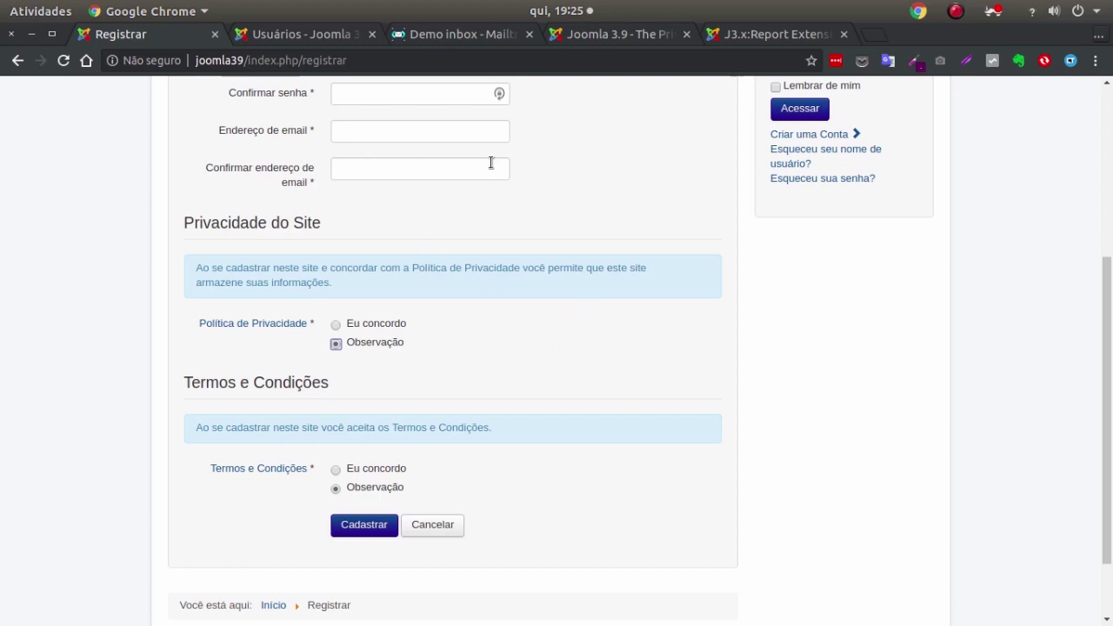
Disable Sistema - Concessão de Privacidade in Extensões > Plugins and reload the registration page.
{"action": "left_click", "coordinate": [261, 35]}
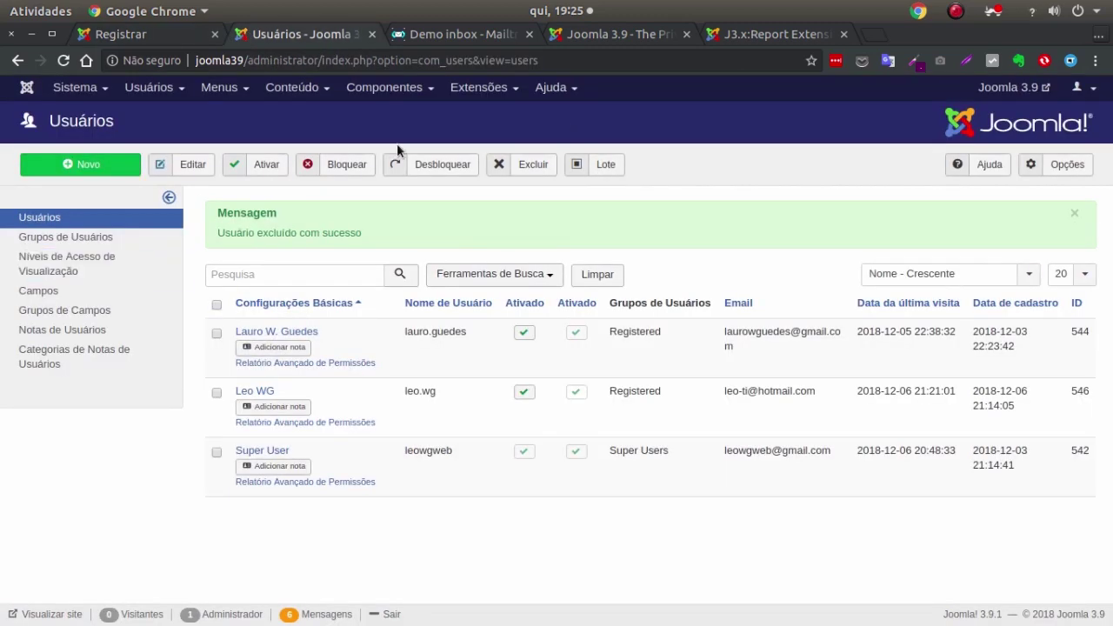
{"action": "left_click", "coordinate": [359, 90]}
{"action": "mouse_move", "coordinate": [469, 91]}
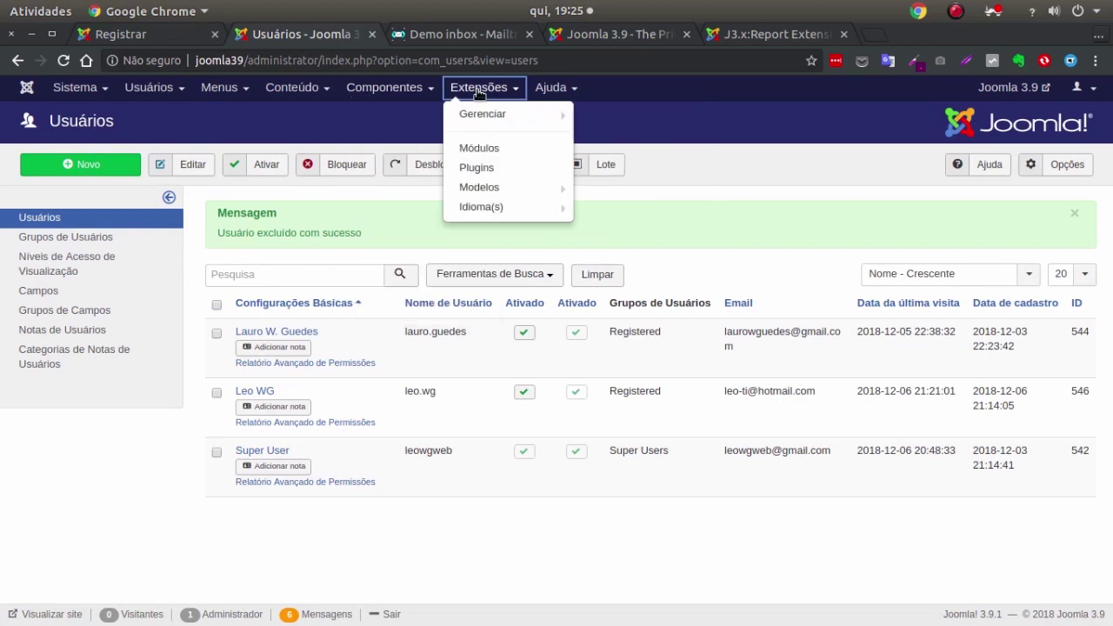
{"action": "left_click", "coordinate": [500, 173]}
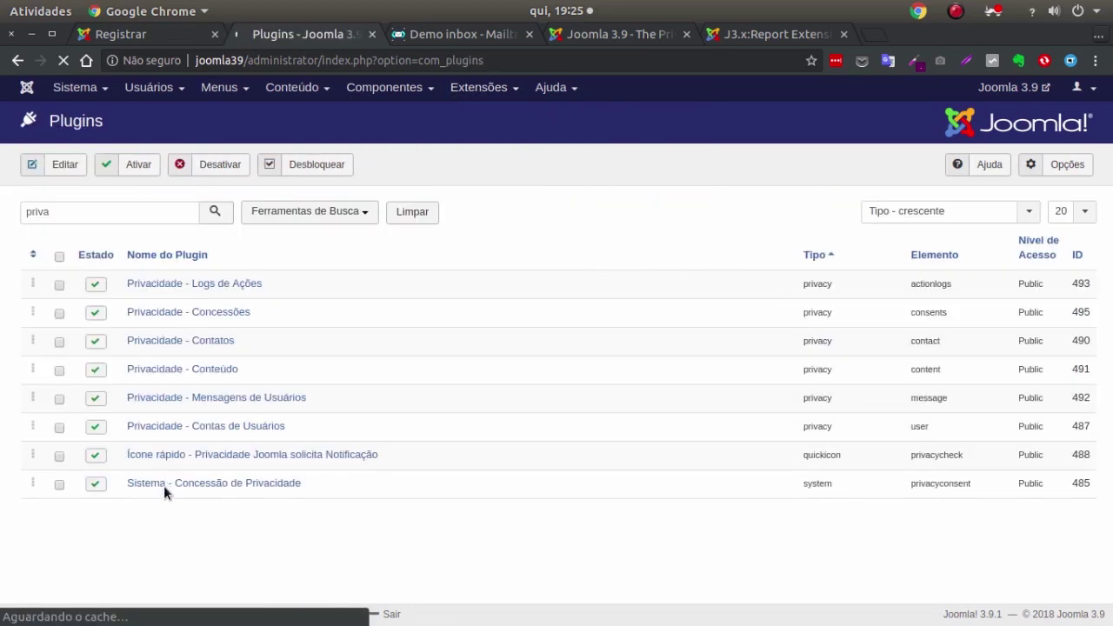
{"action": "left_click", "coordinate": [60, 483]}
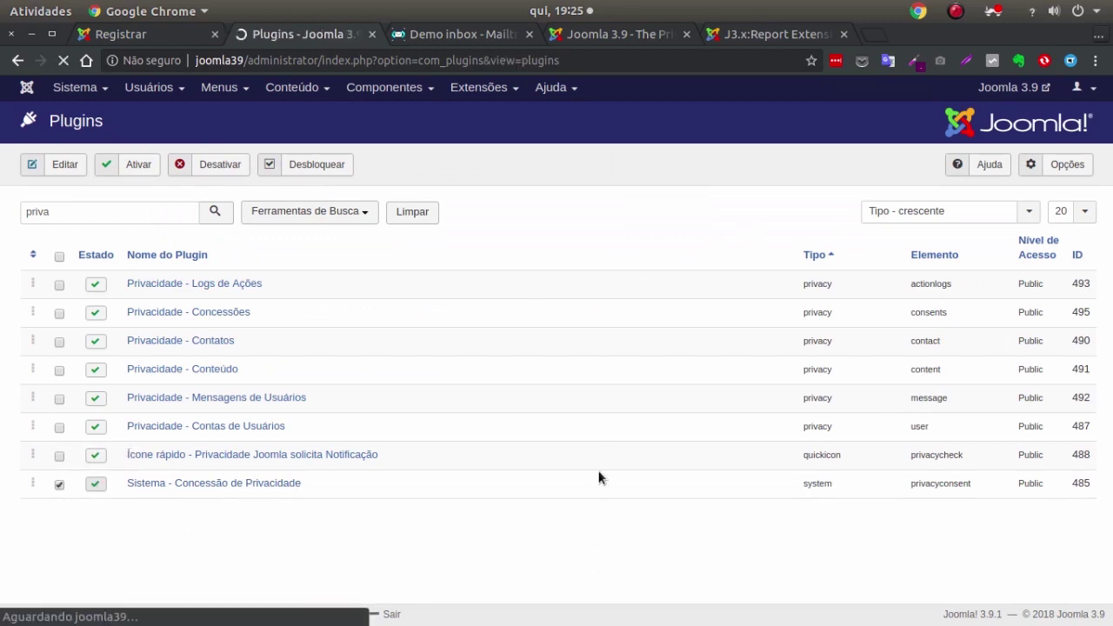
{"action": "left_click", "coordinate": [113, 34]}
{"action": "key", "text": "F5"}
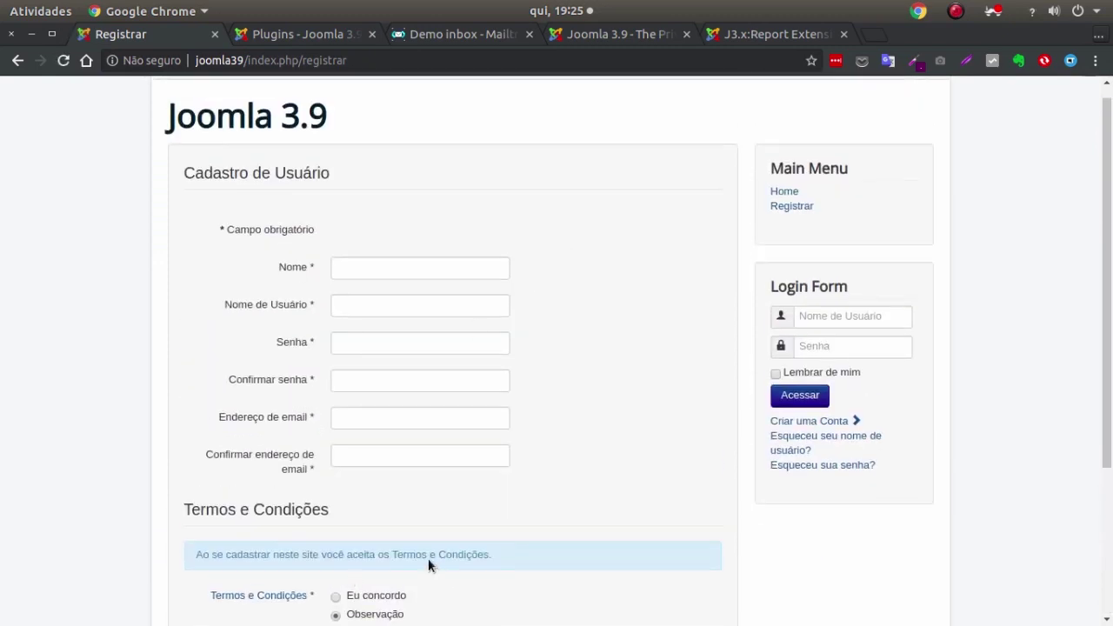
Register a new user, choosing Eu concordo for the terms and submitting with Cadastrar.
{"action": "left_click", "coordinate": [403, 269]}
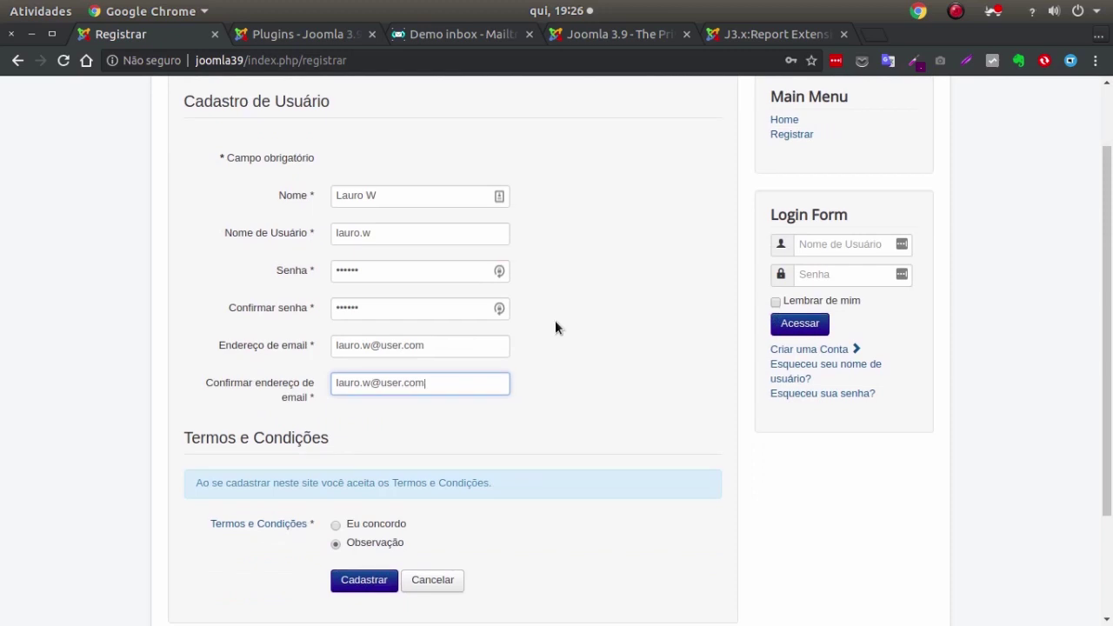
{"action": "scroll", "coordinate": [555, 320], "scroll_direction": "down", "scroll_amount": 3}
{"action": "left_click", "coordinate": [368, 402]}
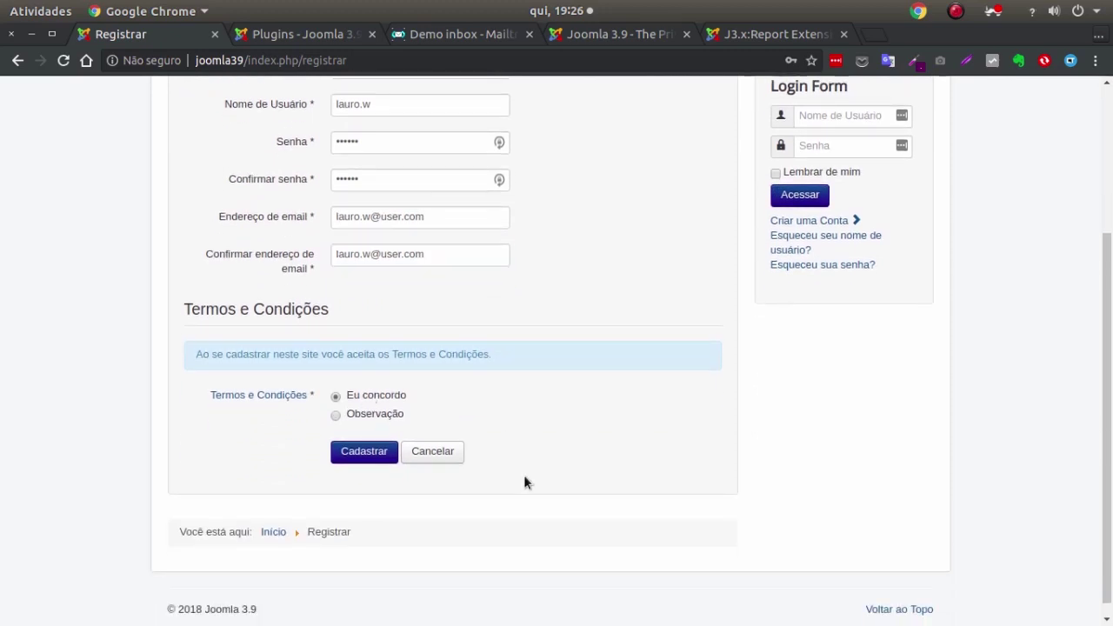
{"action": "left_click", "coordinate": [343, 452]}
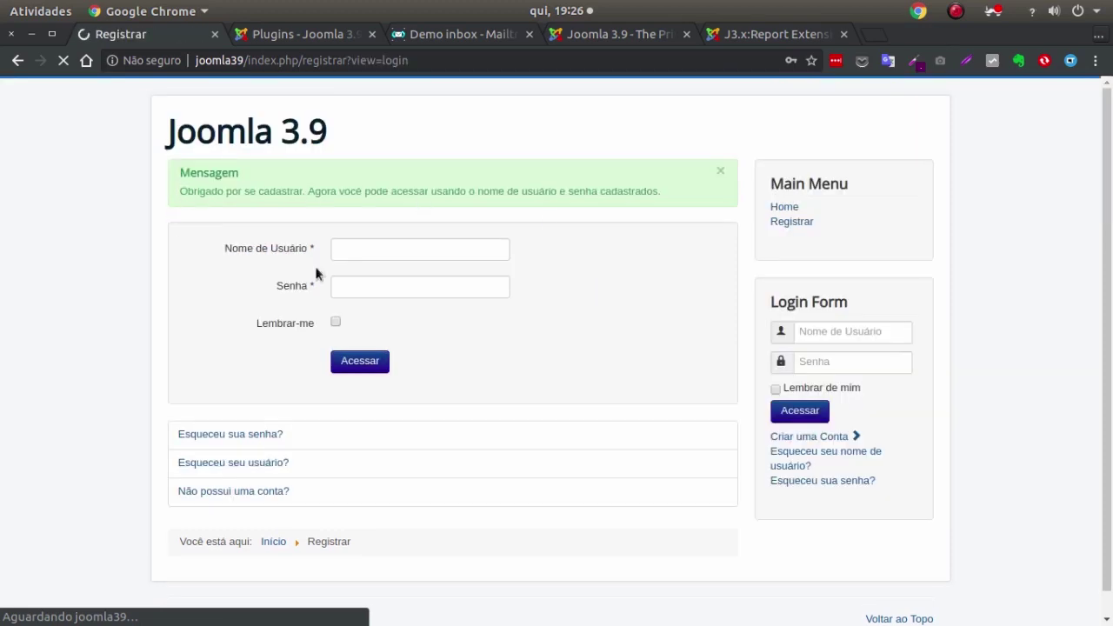
Log in with the new account's username and password, then return to the home page and admin plugins.
{"action": "left_click", "coordinate": [395, 258]}
{"action": "key", "text": "Return"}
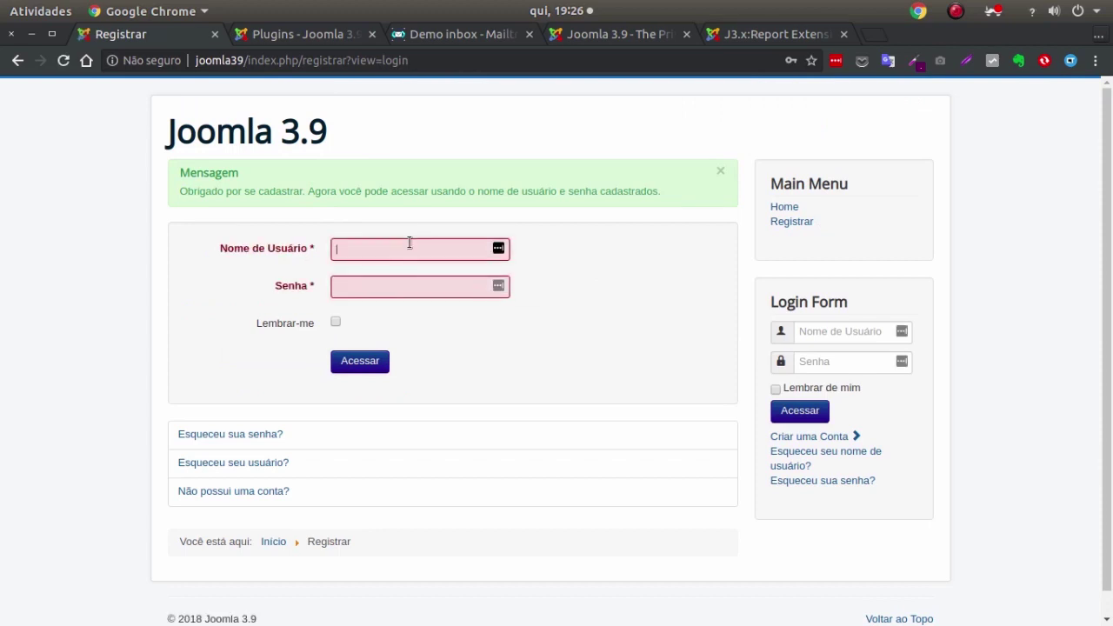
{"action": "type", "text": "laruo"}
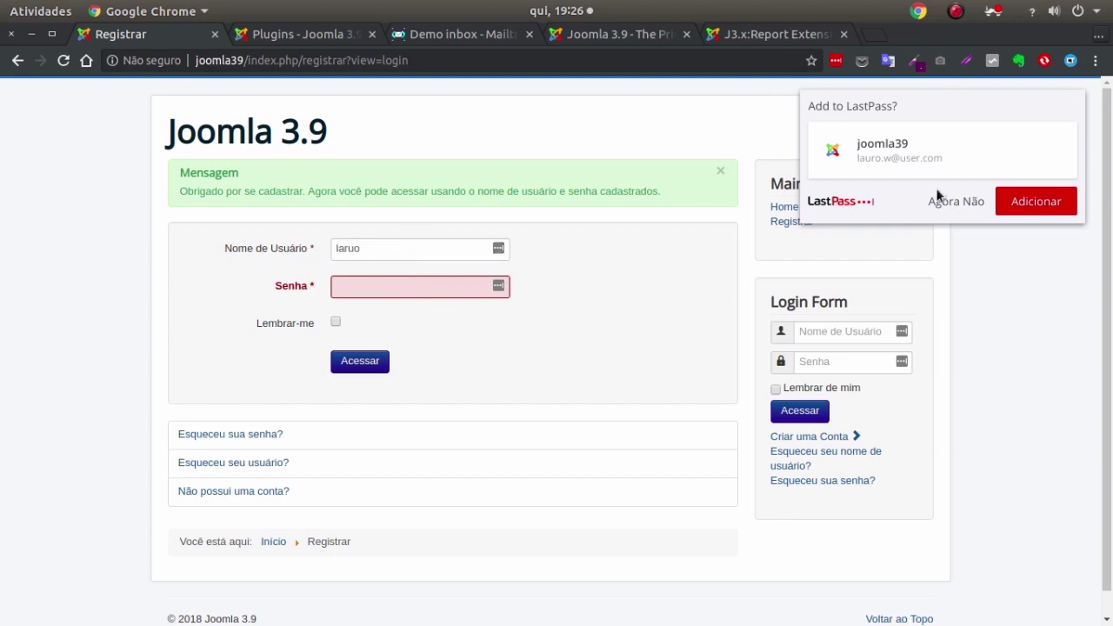
{"action": "left_click", "coordinate": [948, 201]}
{"action": "double_click", "coordinate": [421, 252]}
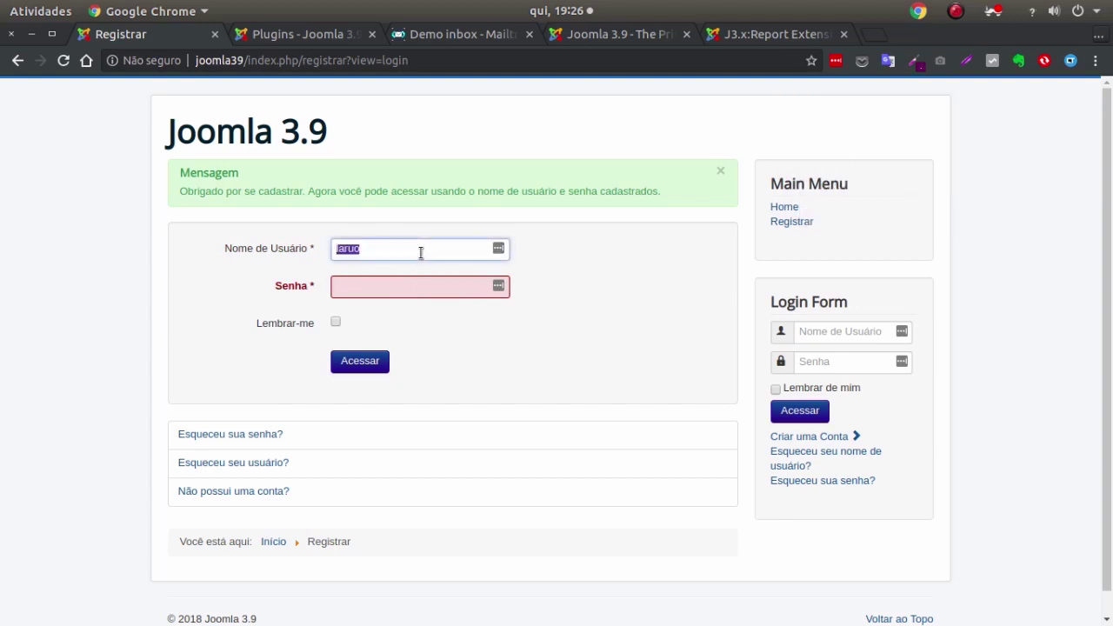
{"action": "type", "text": "lauro.w"}
{"action": "key", "text": "Tab"}
{"action": "type", "text": "••••••"}
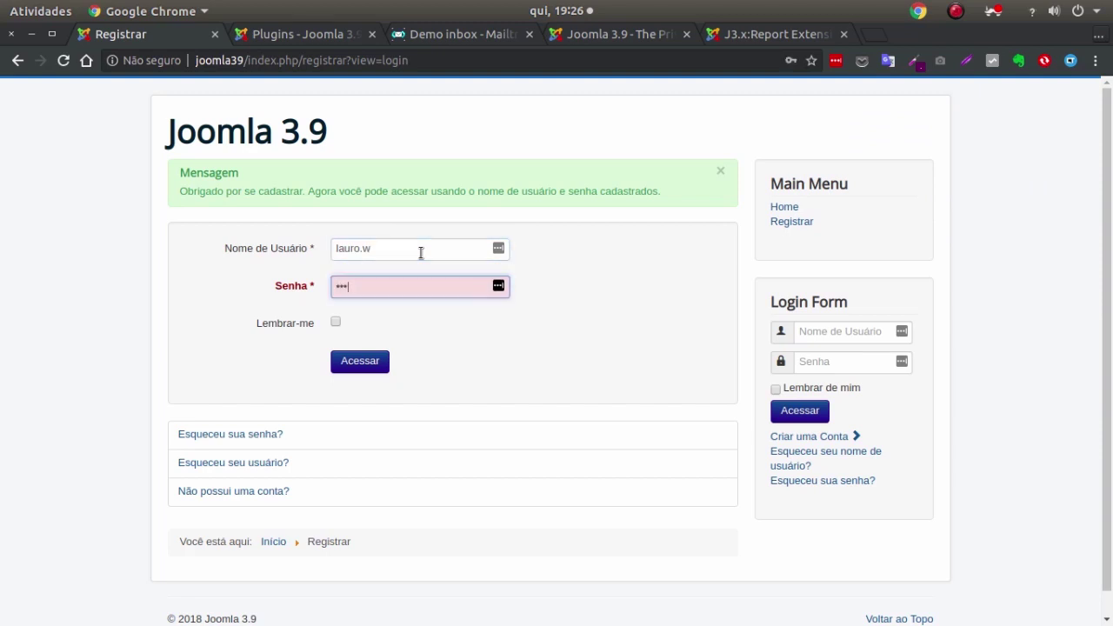
{"action": "left_click", "coordinate": [360, 362]}
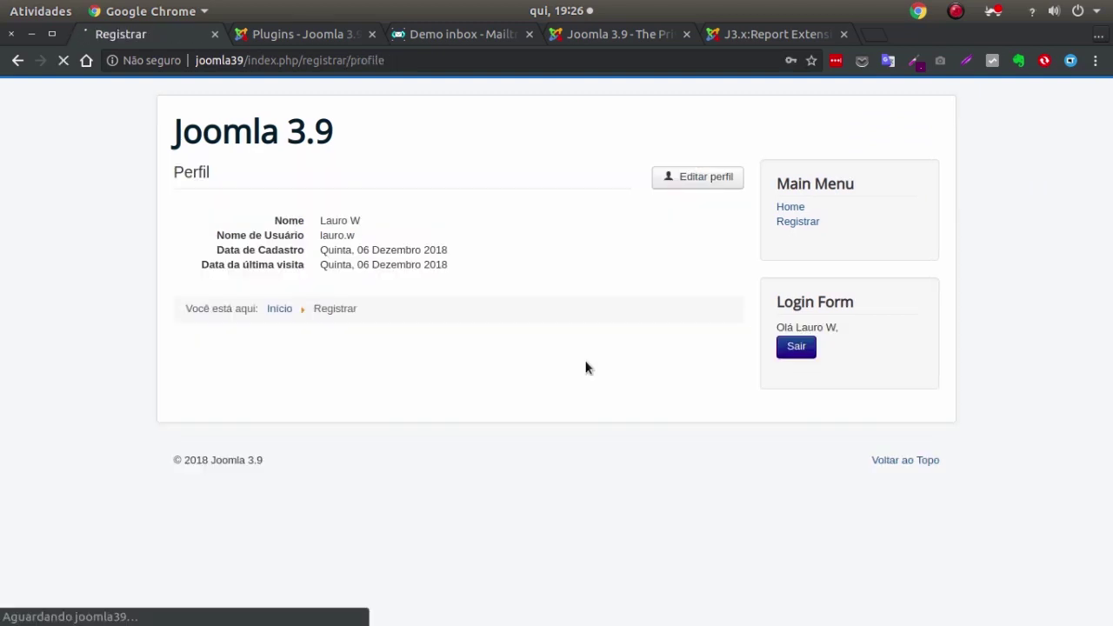
{"action": "left_click", "coordinate": [241, 135]}
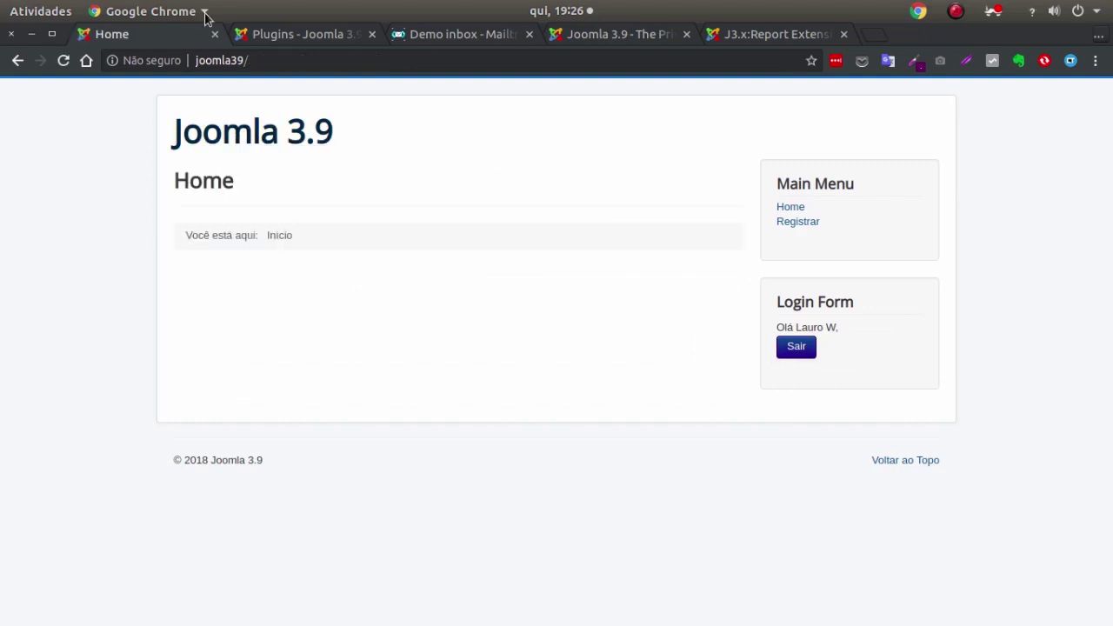
{"action": "left_click", "coordinate": [275, 39]}
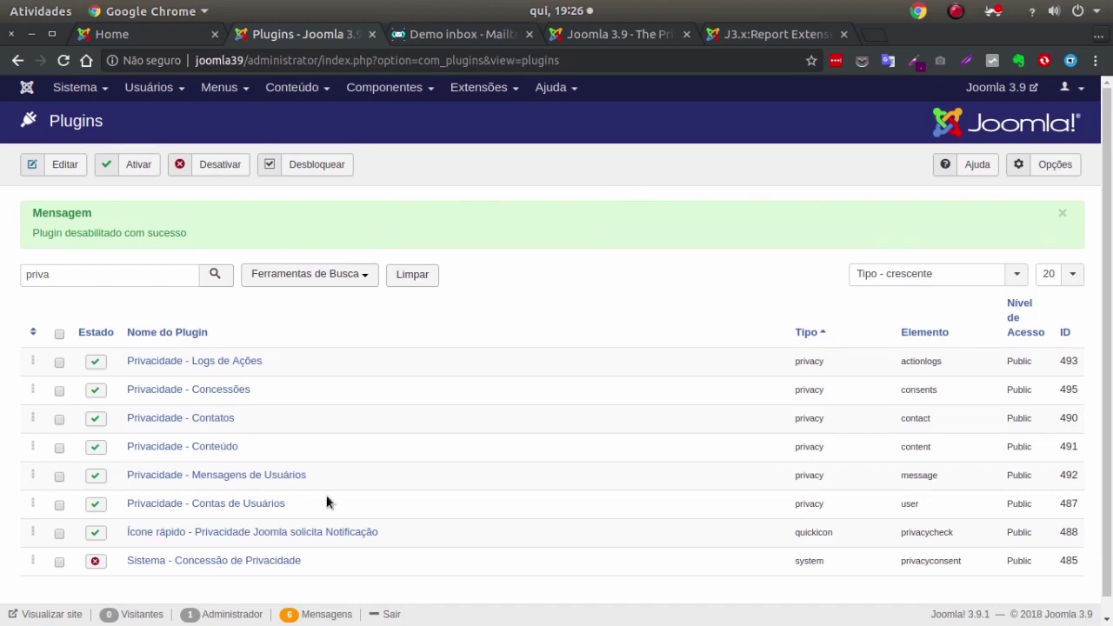
Re-enable Sistema - Concessão de Privacidade via its red status icon, then view the site home page.
{"action": "left_click", "coordinate": [95, 561]}
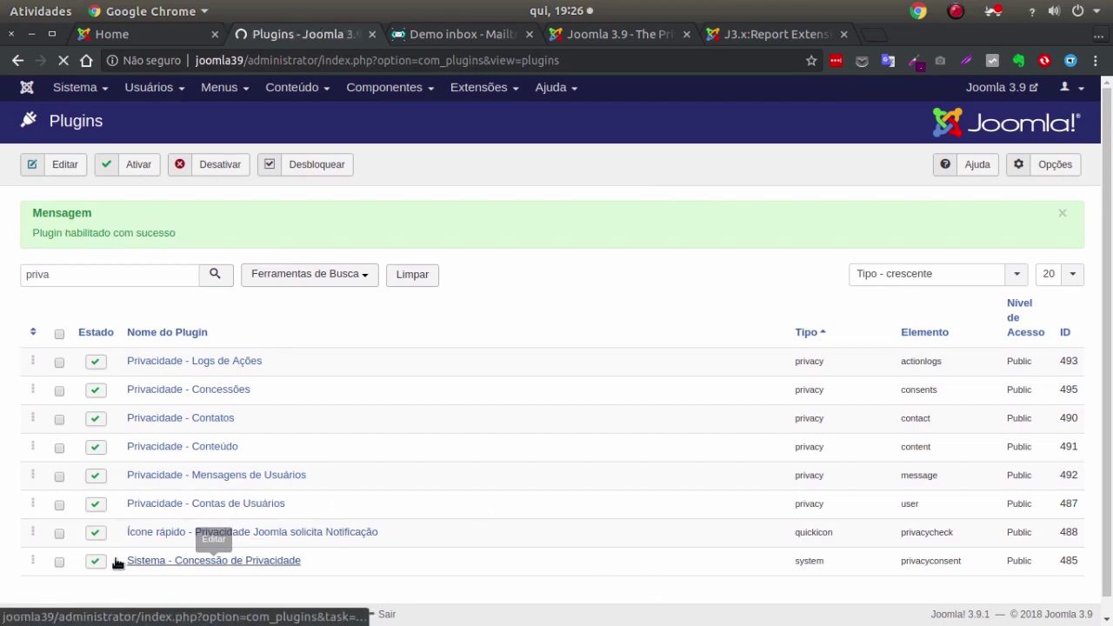
{"action": "left_click", "coordinate": [132, 37]}
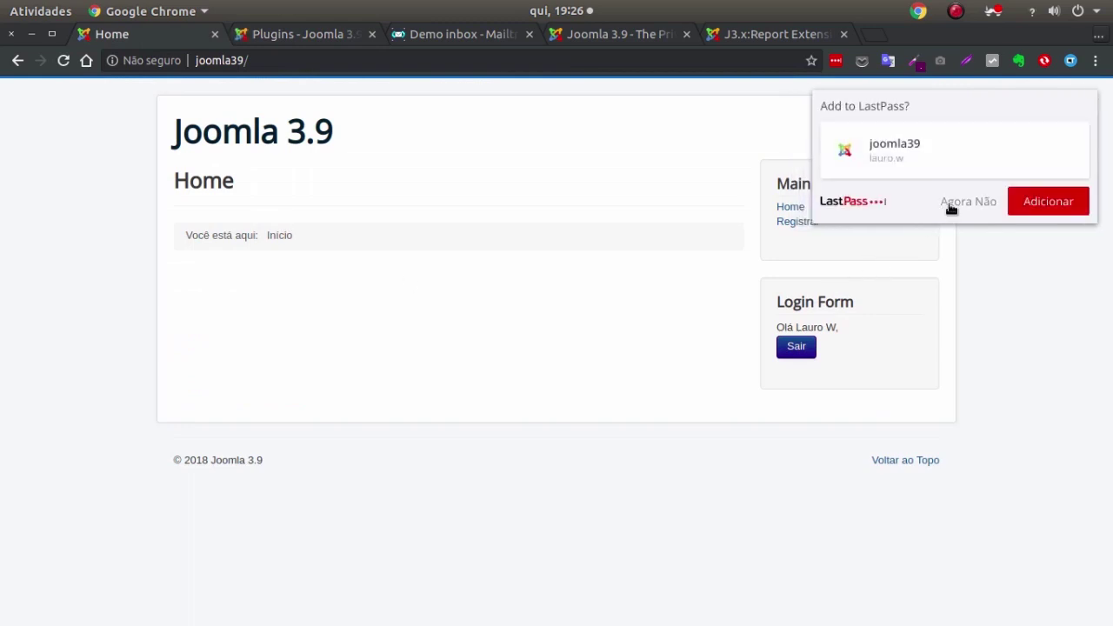
{"action": "left_click", "coordinate": [963, 202]}
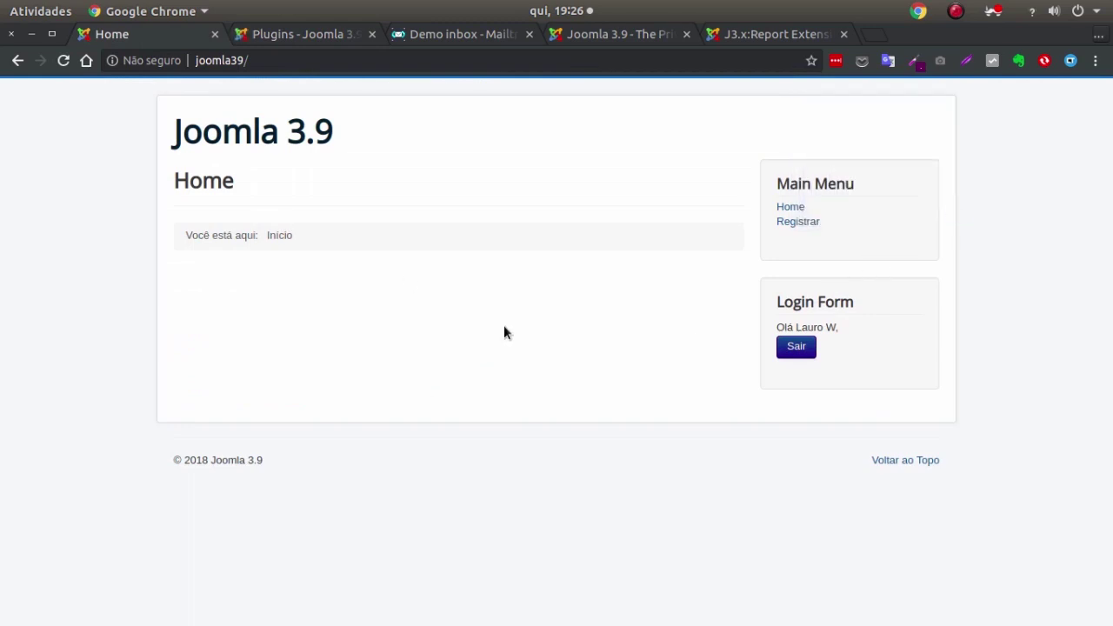
Accept the privacy policy with Eu concordo in the user's profile and submit it with Enviar.
{"action": "left_click", "coordinate": [531, 159]}
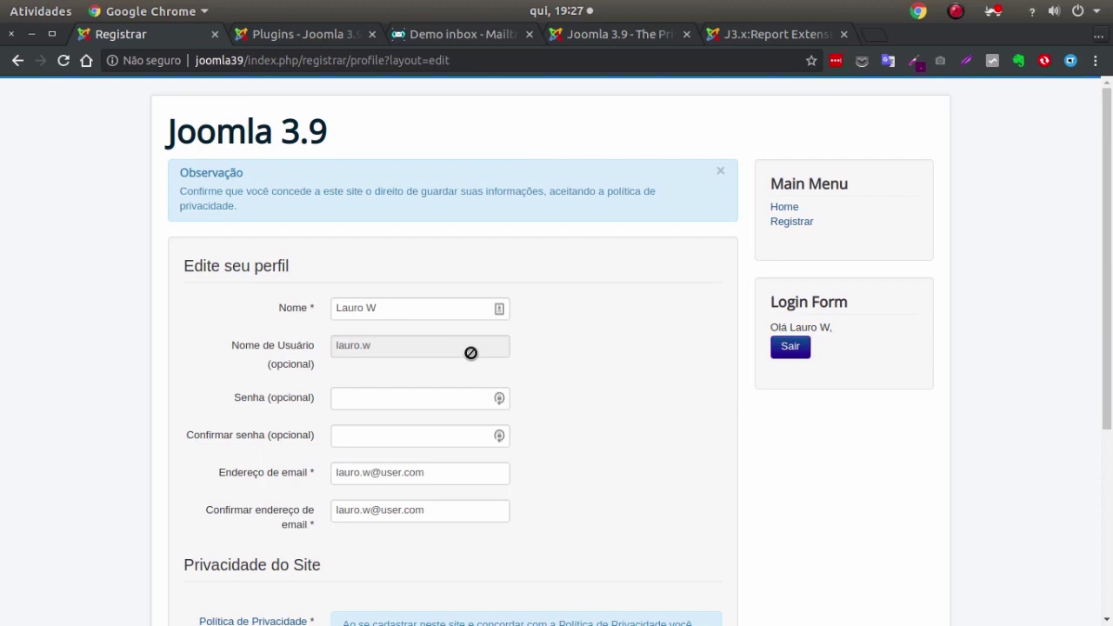
{"action": "scroll", "coordinate": [514, 345], "scroll_direction": "down", "scroll_amount": 5}
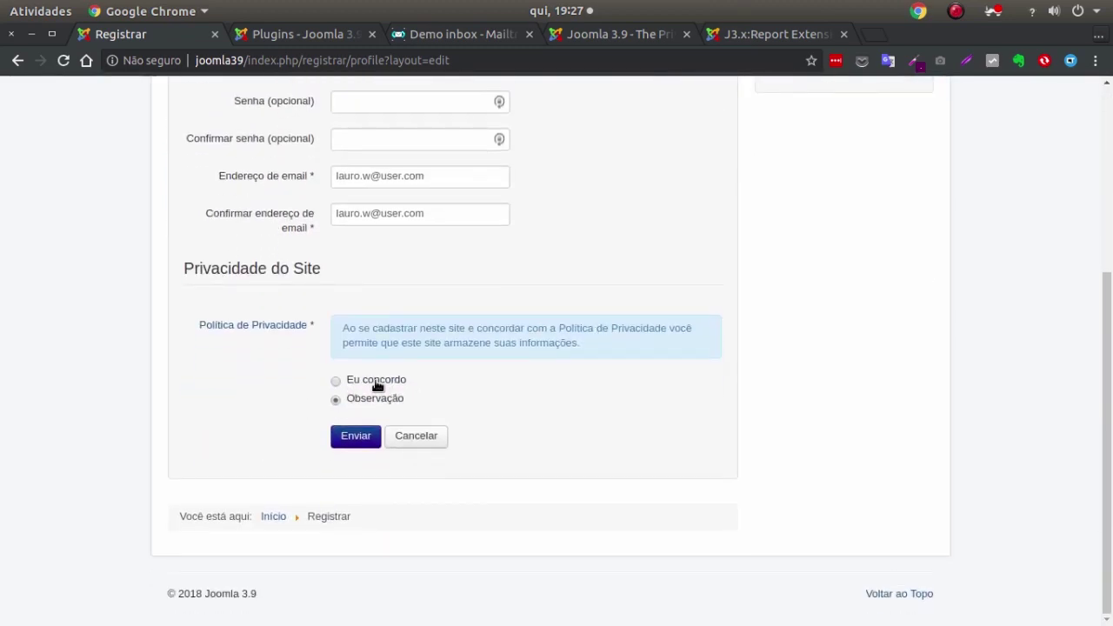
{"action": "left_click", "coordinate": [376, 384]}
{"action": "scroll", "coordinate": [620, 261], "scroll_direction": "up", "scroll_amount": 4}
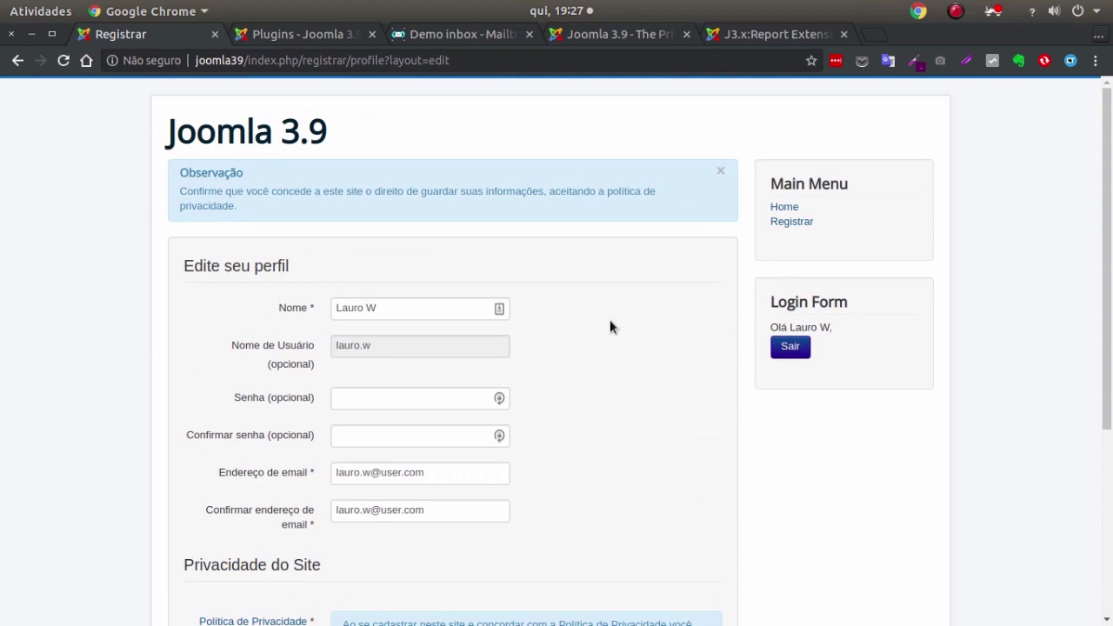
{"action": "scroll", "coordinate": [601, 341], "scroll_direction": "down", "scroll_amount": 3}
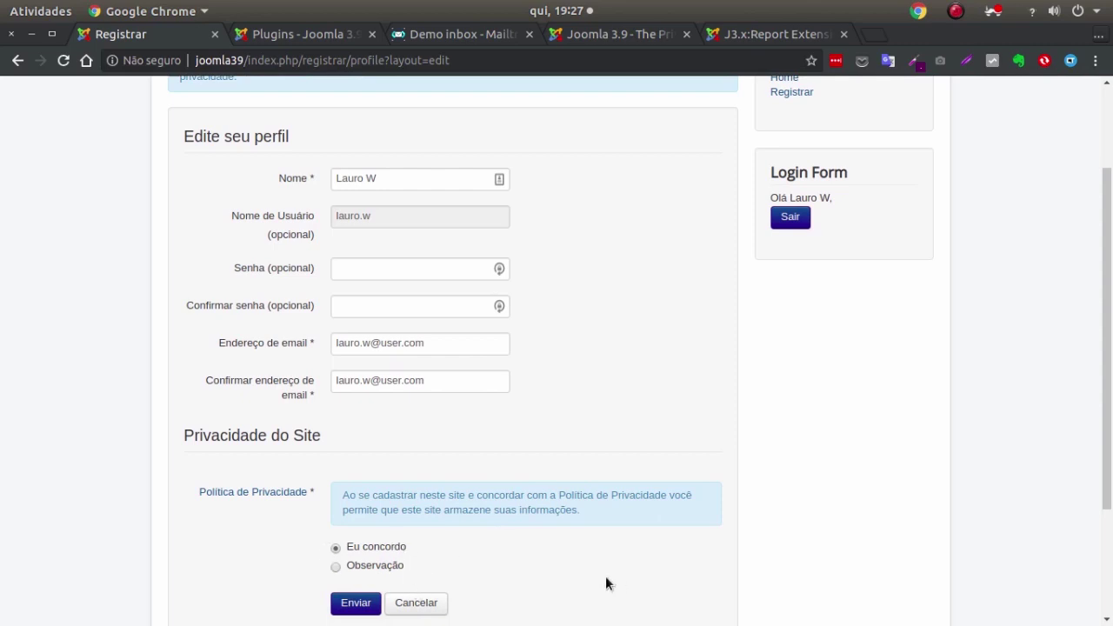
{"action": "scroll", "coordinate": [361, 475], "scroll_direction": "down", "scroll_amount": 3}
{"action": "left_click", "coordinate": [355, 439]}
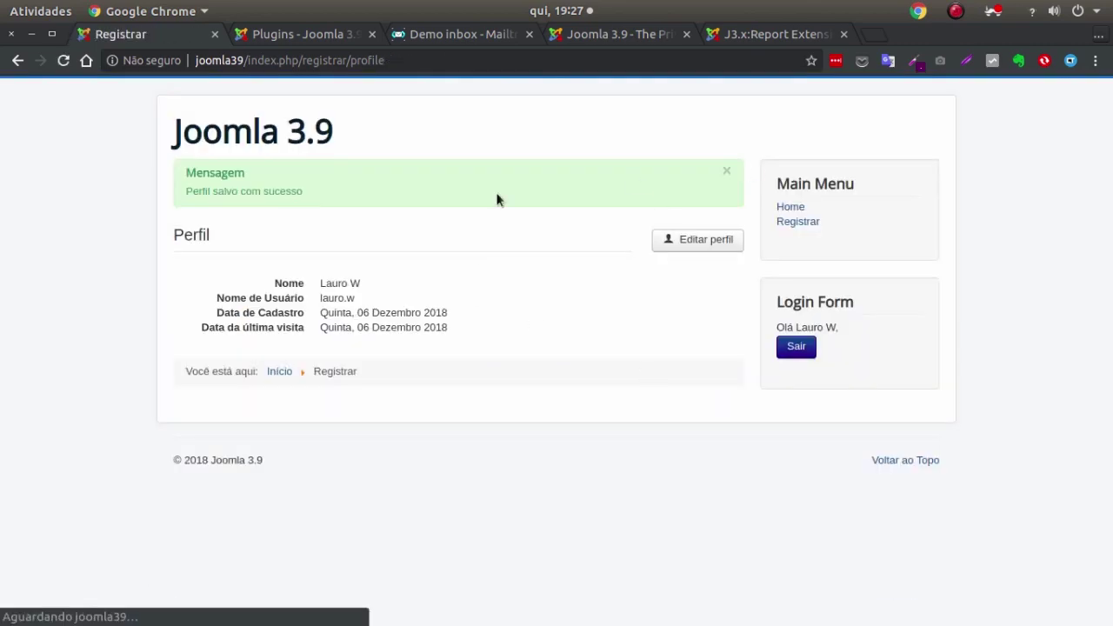
Log out from the home page and log back in with the same username and password.
{"action": "left_click", "coordinate": [232, 136]}
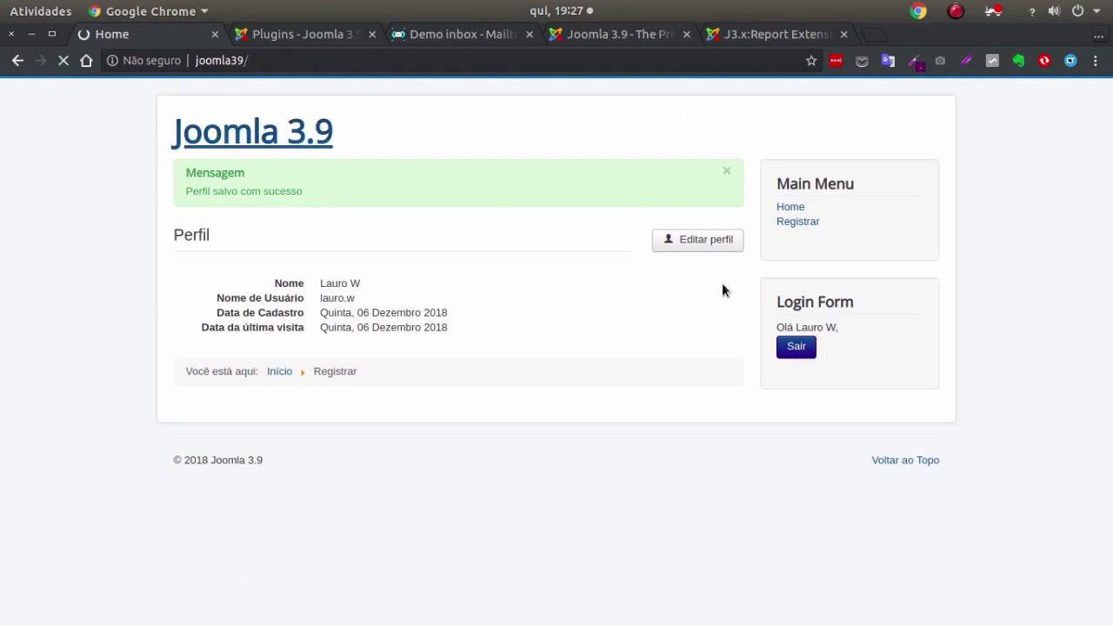
{"action": "left_click", "coordinate": [807, 351]}
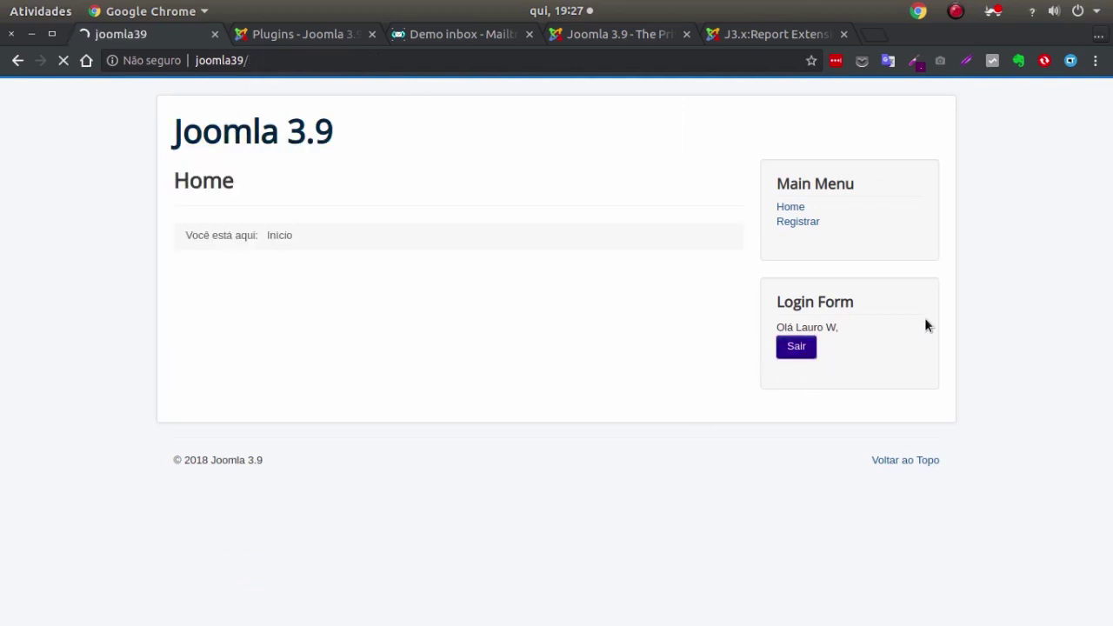
{"action": "left_click", "coordinate": [833, 335]}
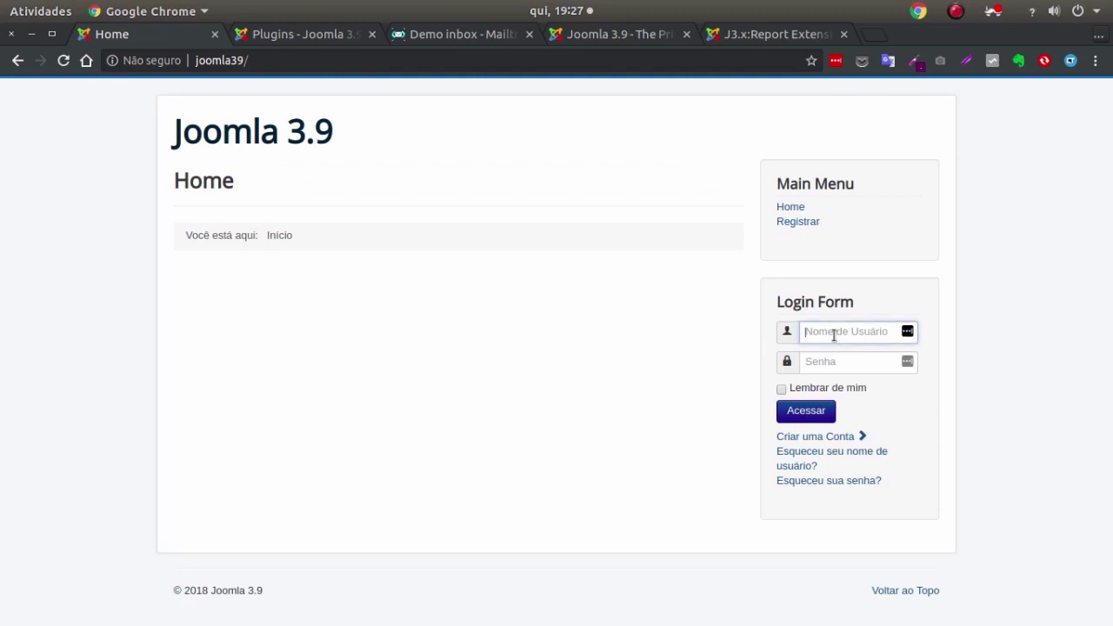
{"action": "type", "text": "lauro.v"}
{"action": "key", "text": "Tab"}
{"action": "type", "text": "******"}
{"action": "key", "text": "Return"}
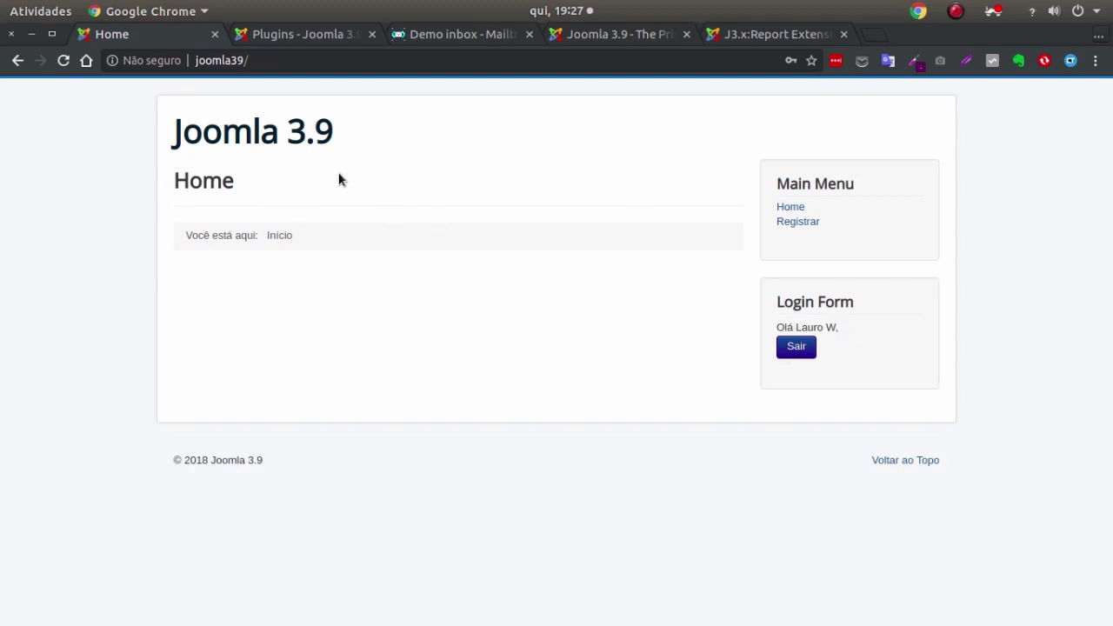
{"action": "left_click", "coordinate": [244, 135]}
Review the Email settings under System > Global Configuration > Servidor, then view the Mailtrap Demo inbox.
{"action": "left_click", "coordinate": [258, 34]}
{"action": "left_click", "coordinate": [77, 87]}
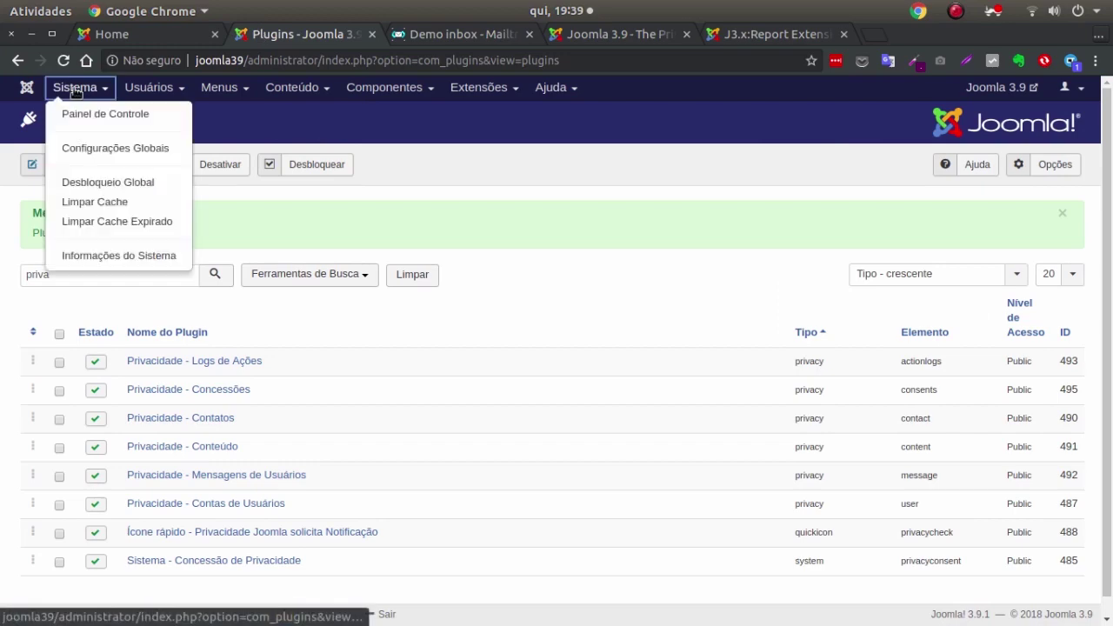
{"action": "left_click", "coordinate": [104, 149]}
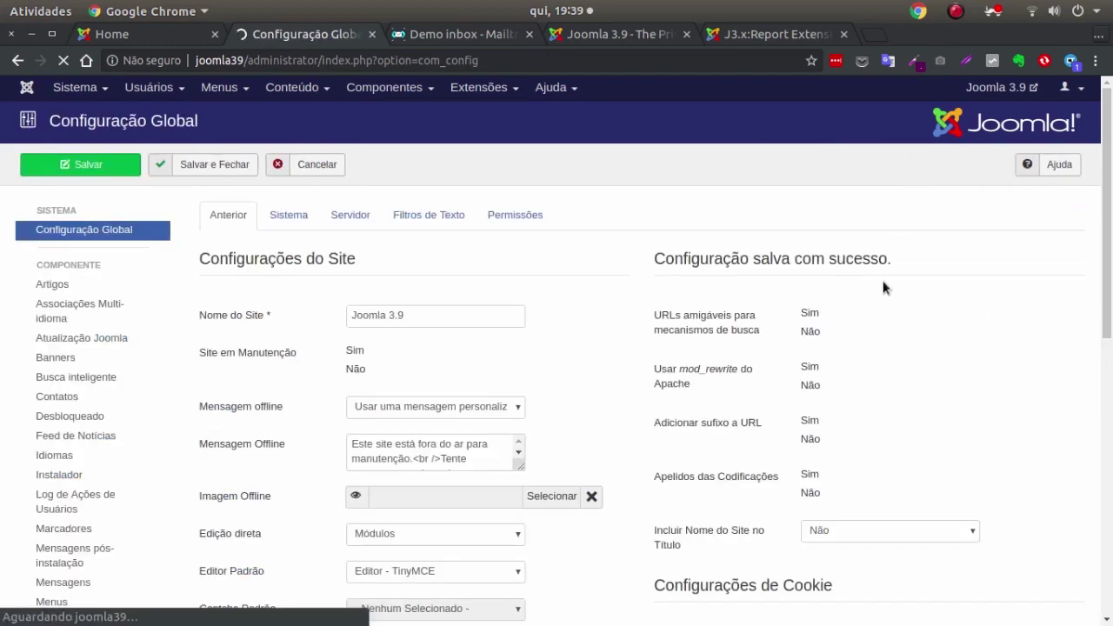
{"action": "left_click", "coordinate": [350, 157]}
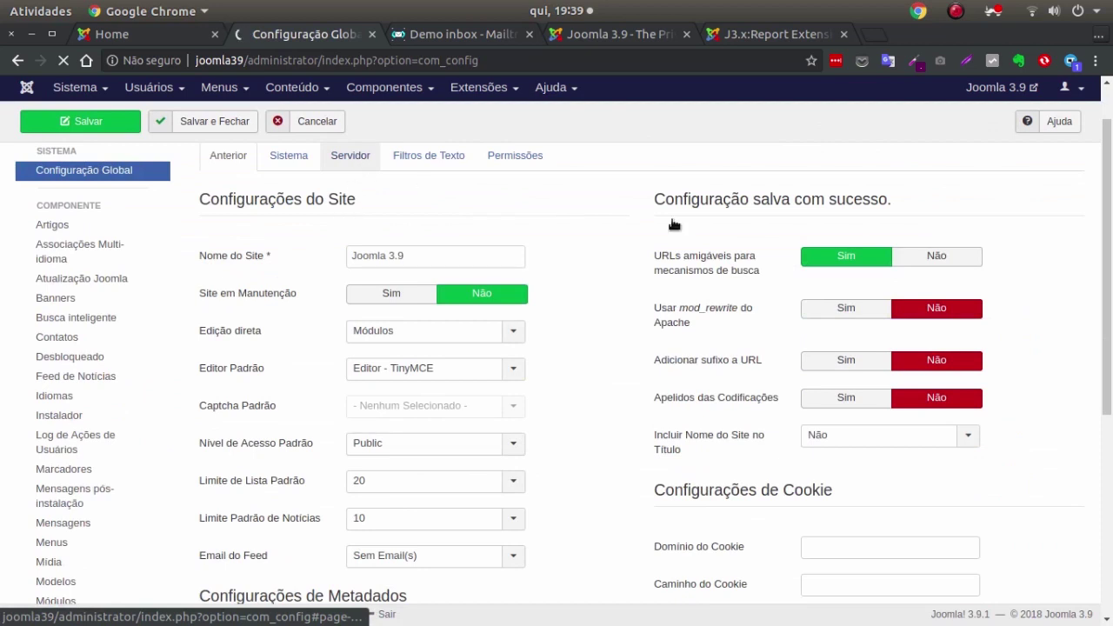
{"action": "scroll", "coordinate": [913, 278], "scroll_direction": "down", "scroll_amount": 4}
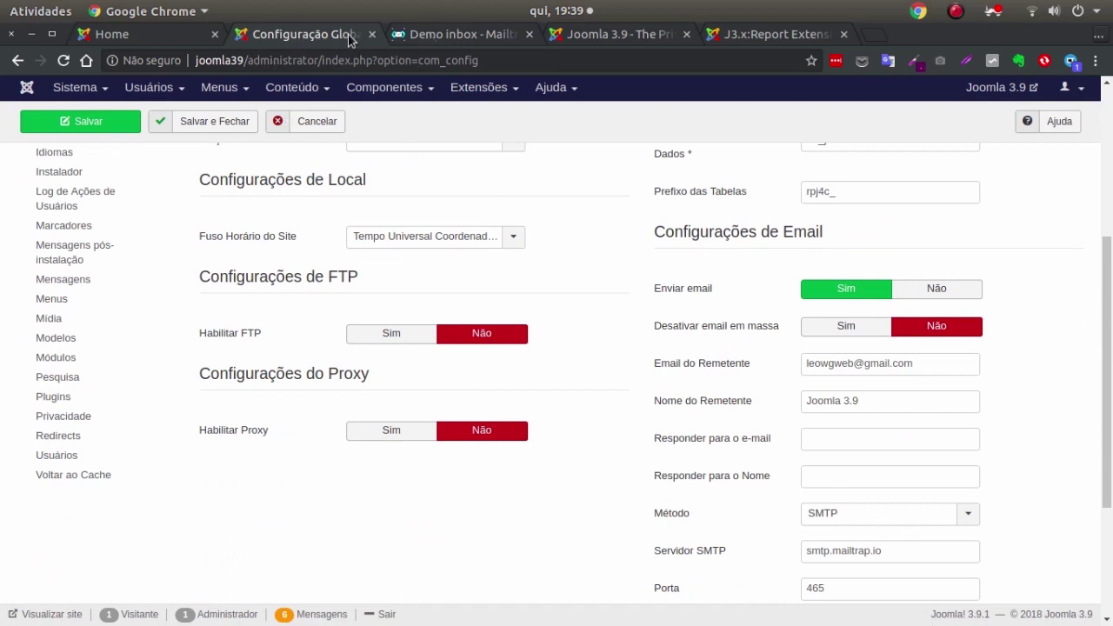
{"action": "left_click", "coordinate": [482, 39]}
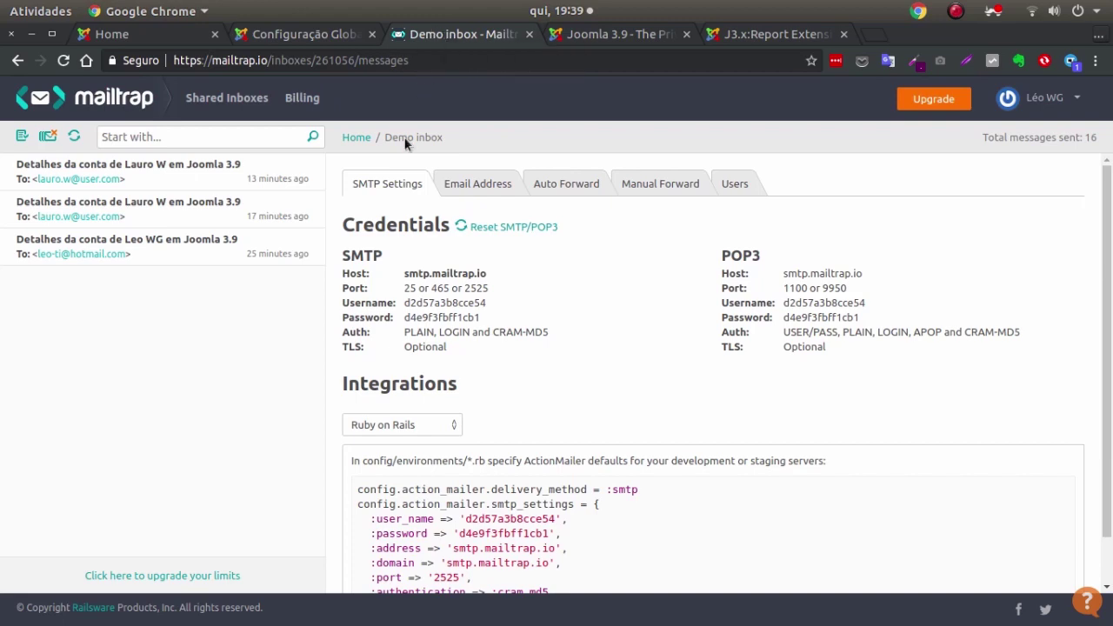
Delete all messages in the Mailtrap Demo inbox, confirm with OK, and return to Configuração Global.
{"action": "left_click", "coordinate": [141, 35]}
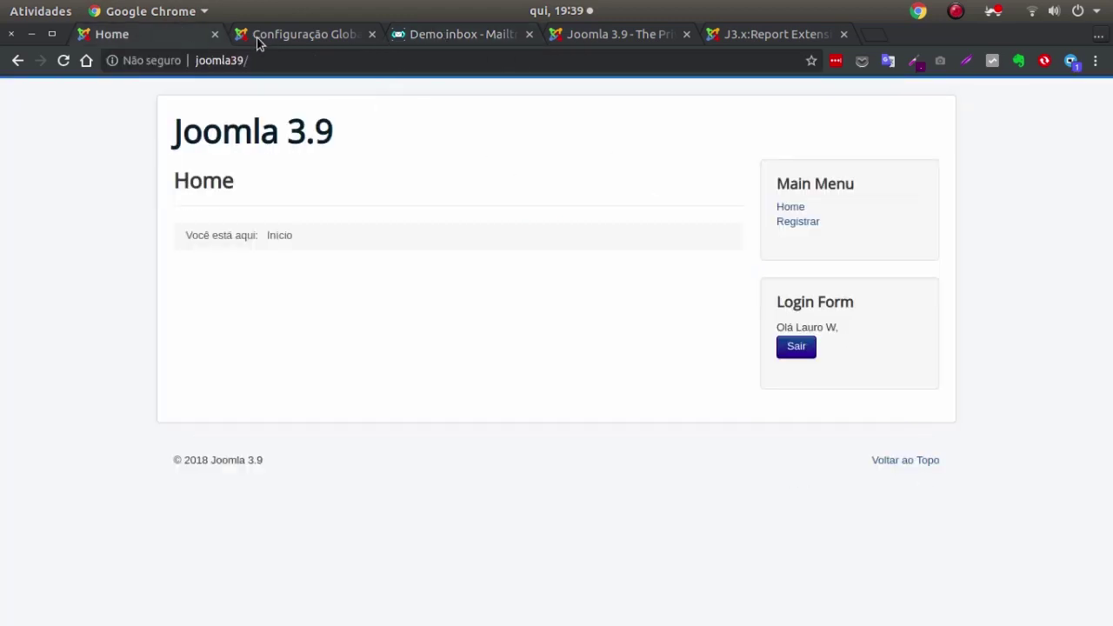
{"action": "left_click", "coordinate": [258, 40]}
{"action": "scroll", "coordinate": [789, 482], "scroll_direction": "down", "scroll_amount": 3}
{"action": "scroll", "coordinate": [878, 273], "scroll_direction": "up", "scroll_amount": 7}
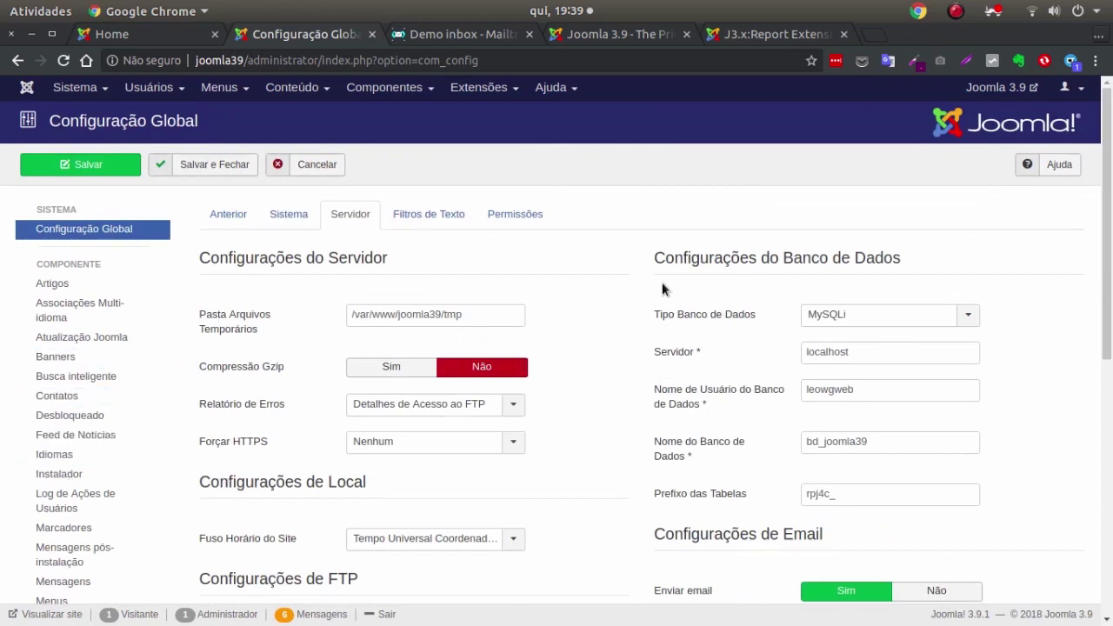
{"action": "left_click", "coordinate": [451, 37]}
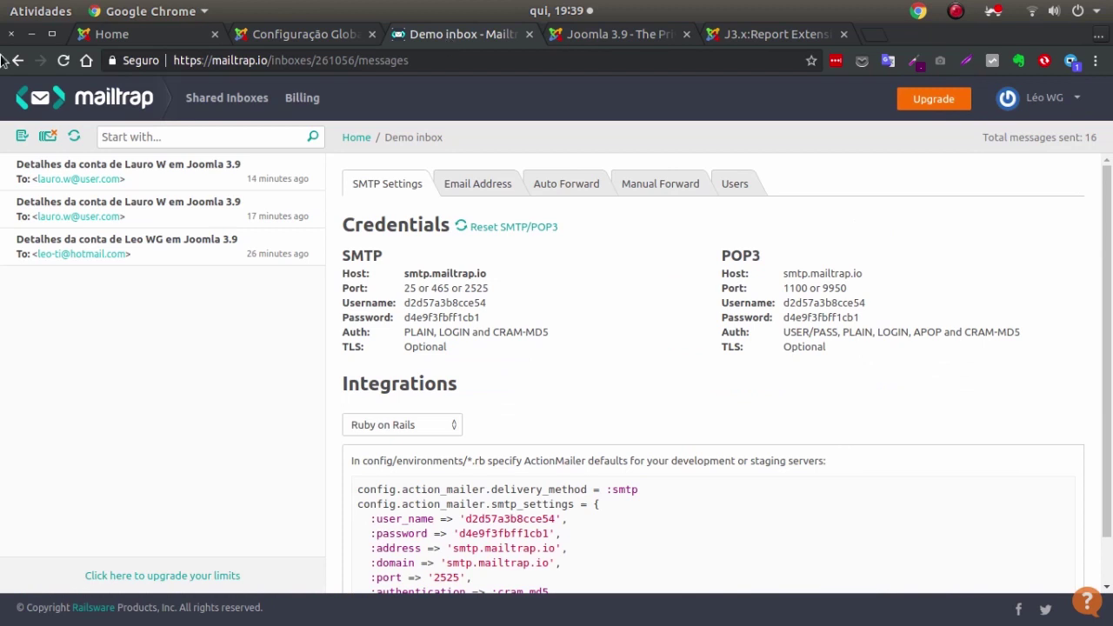
{"action": "left_click", "coordinate": [48, 137]}
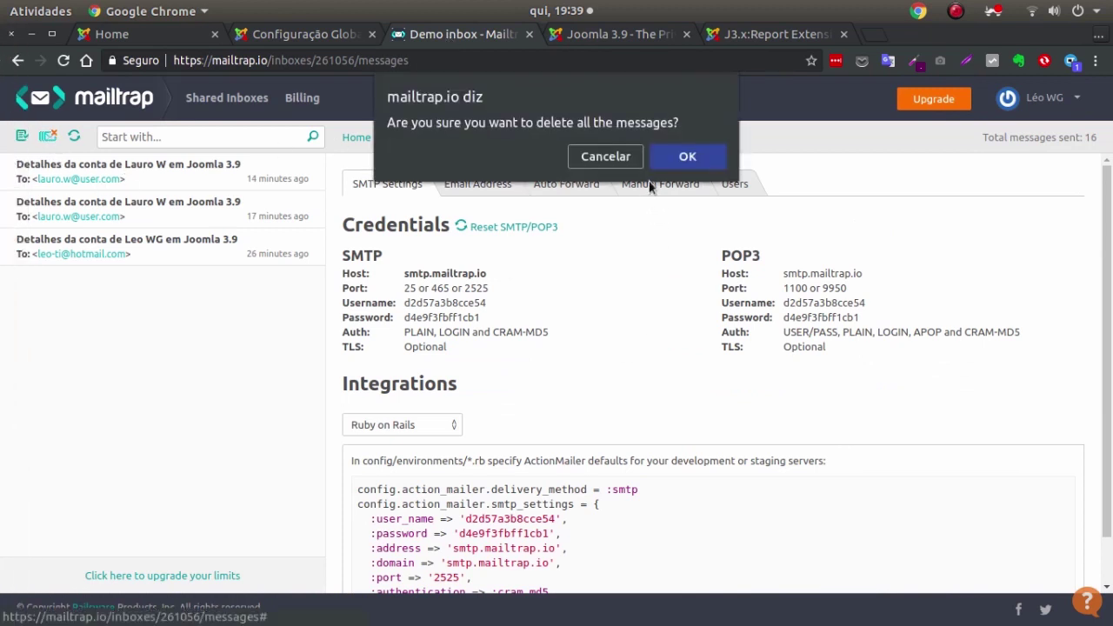
{"action": "left_click", "coordinate": [706, 156]}
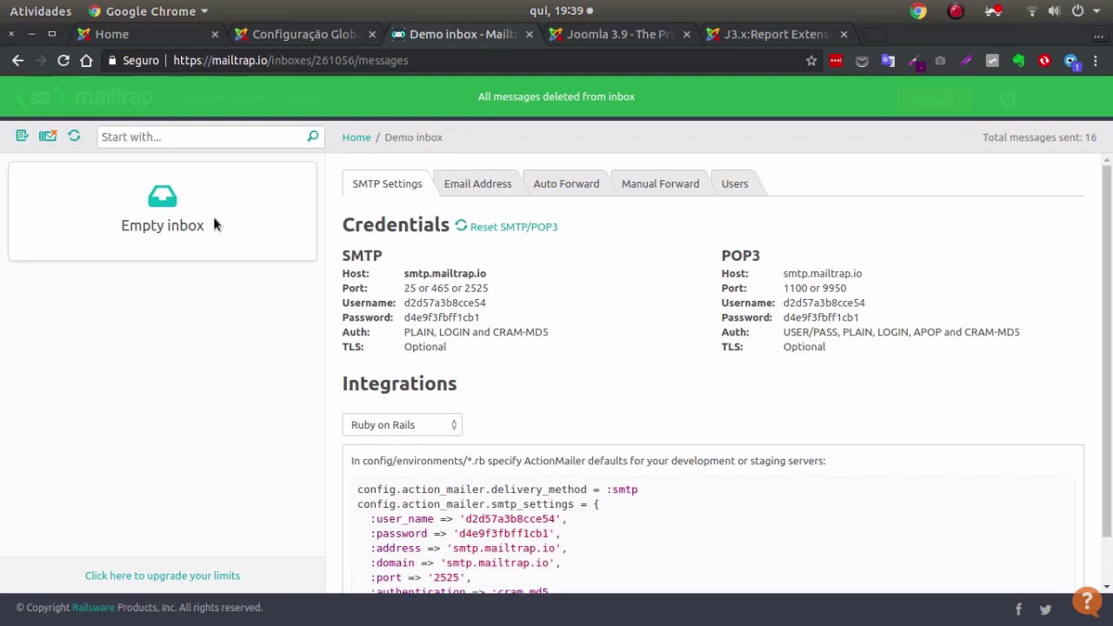
{"action": "left_click", "coordinate": [270, 35]}
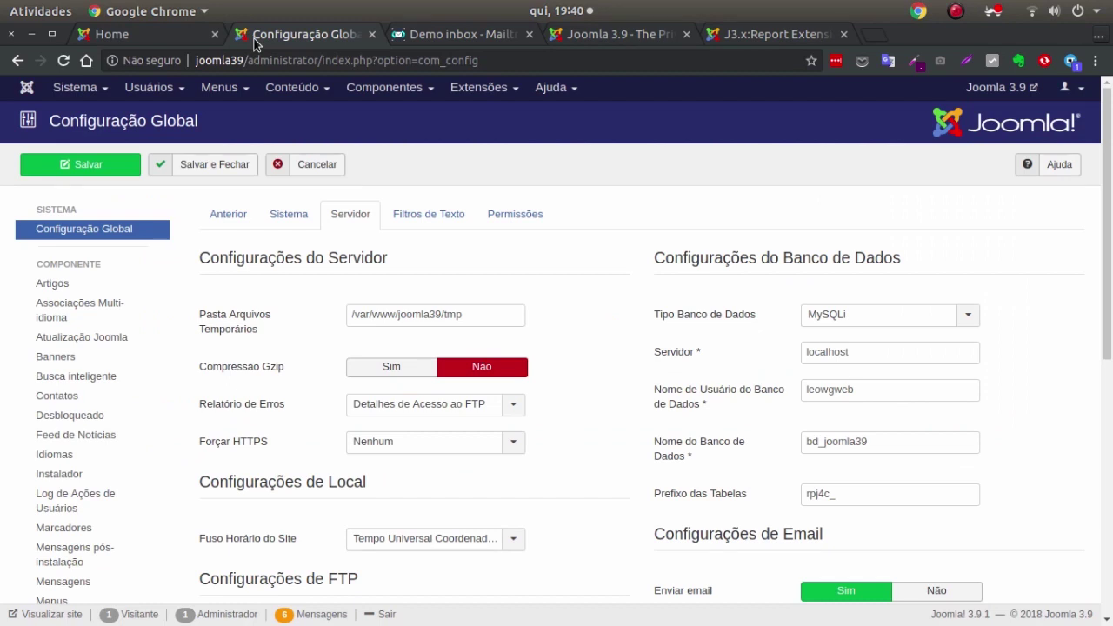
Go to Users > Privacidade > Requisições and start a Novo information request.
{"action": "left_click", "coordinate": [150, 87]}
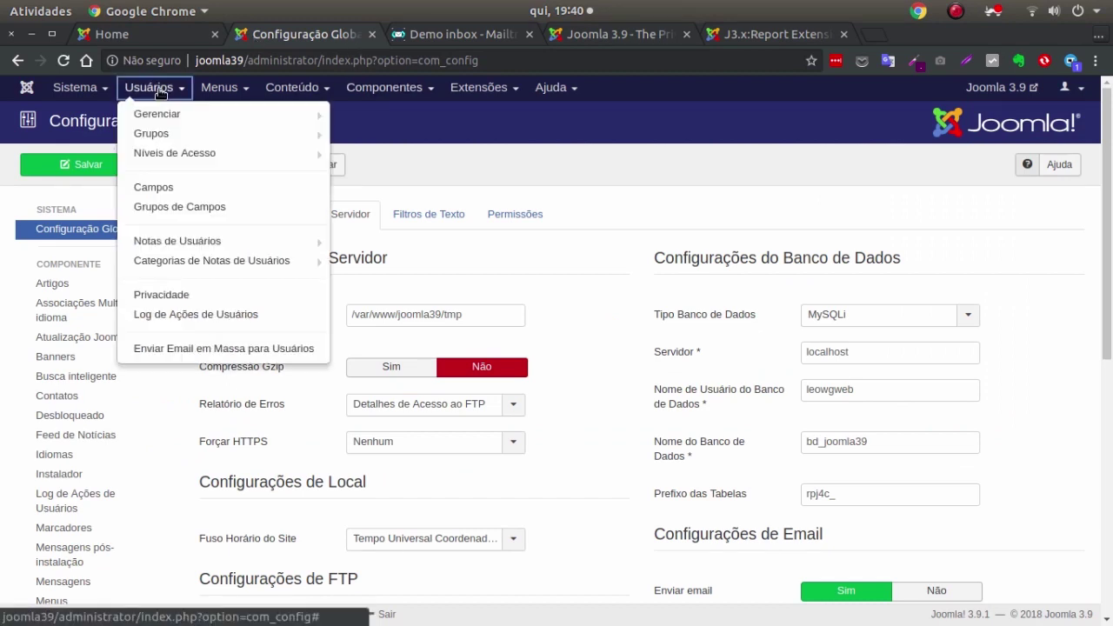
{"action": "left_click", "coordinate": [165, 295]}
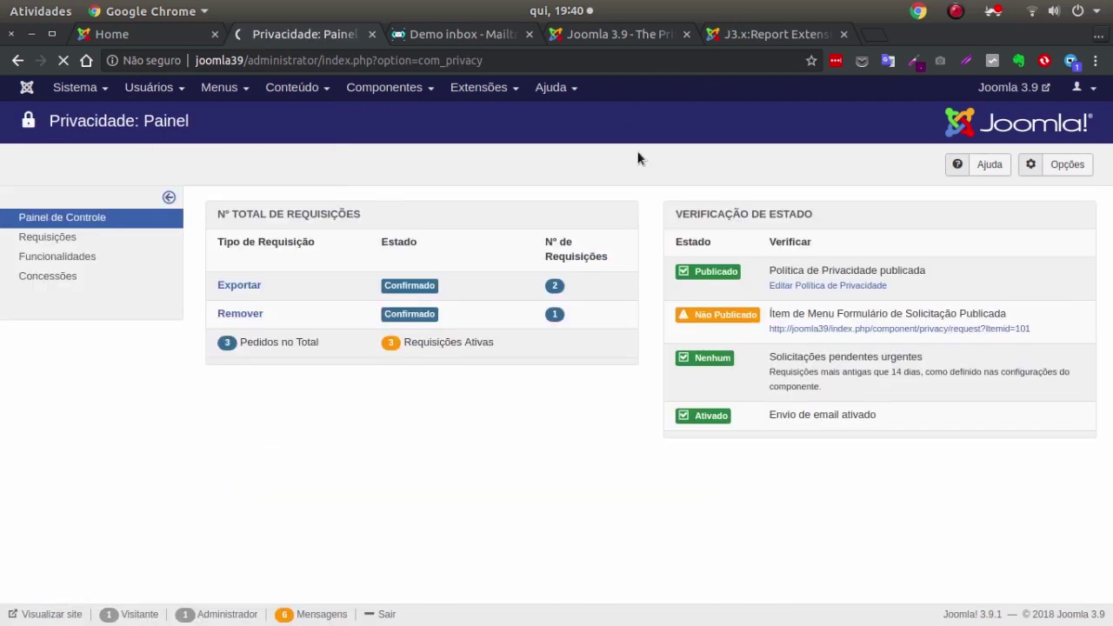
{"action": "left_click", "coordinate": [53, 239]}
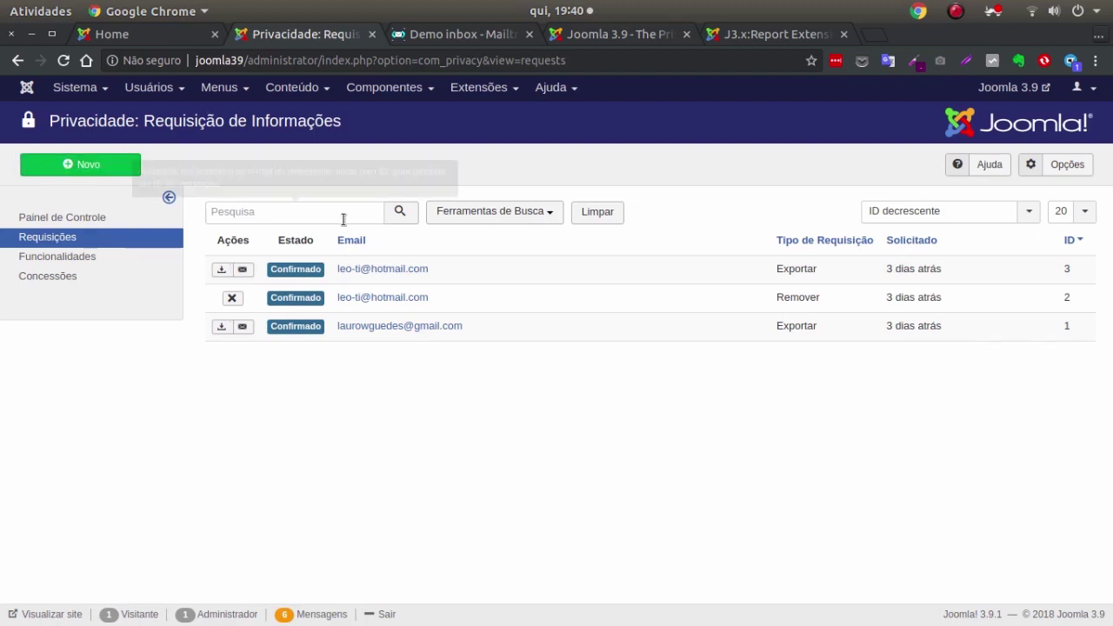
{"action": "left_click", "coordinate": [75, 161]}
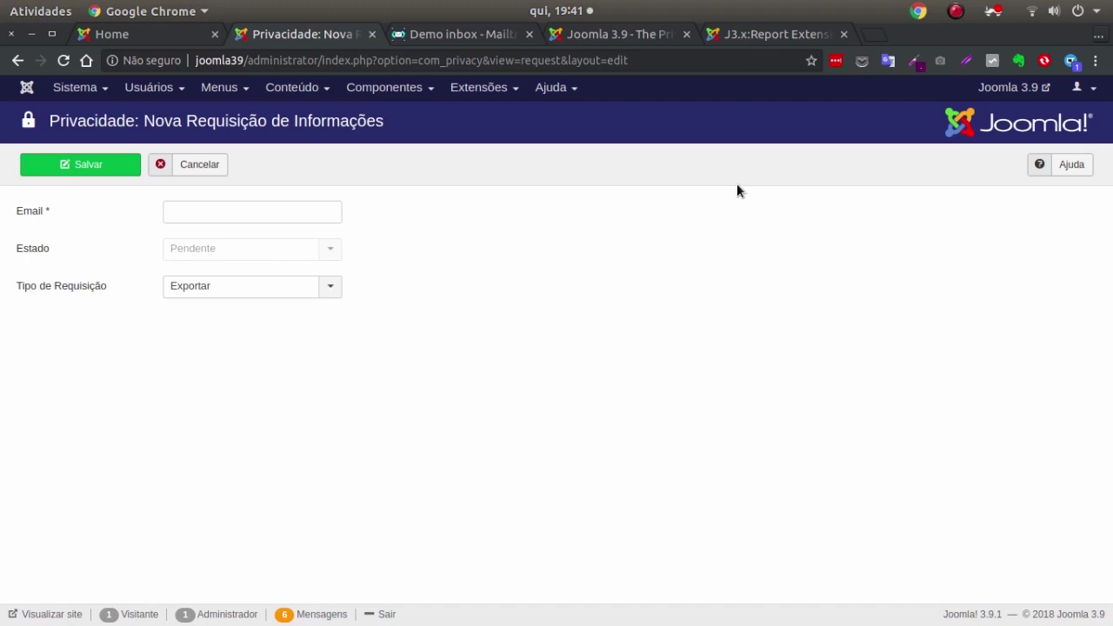
Discard the new request form, leaving type Exportar unsaved, and return to Requisição de Informações.
{"action": "left_click", "coordinate": [234, 211]}
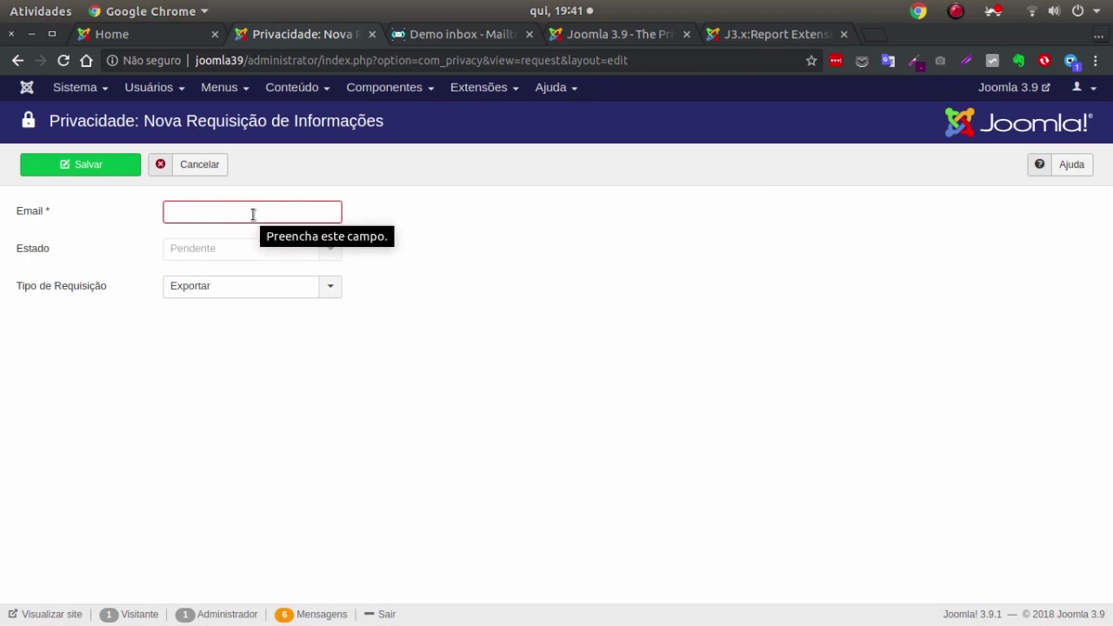
{"action": "left_click", "coordinate": [263, 287]}
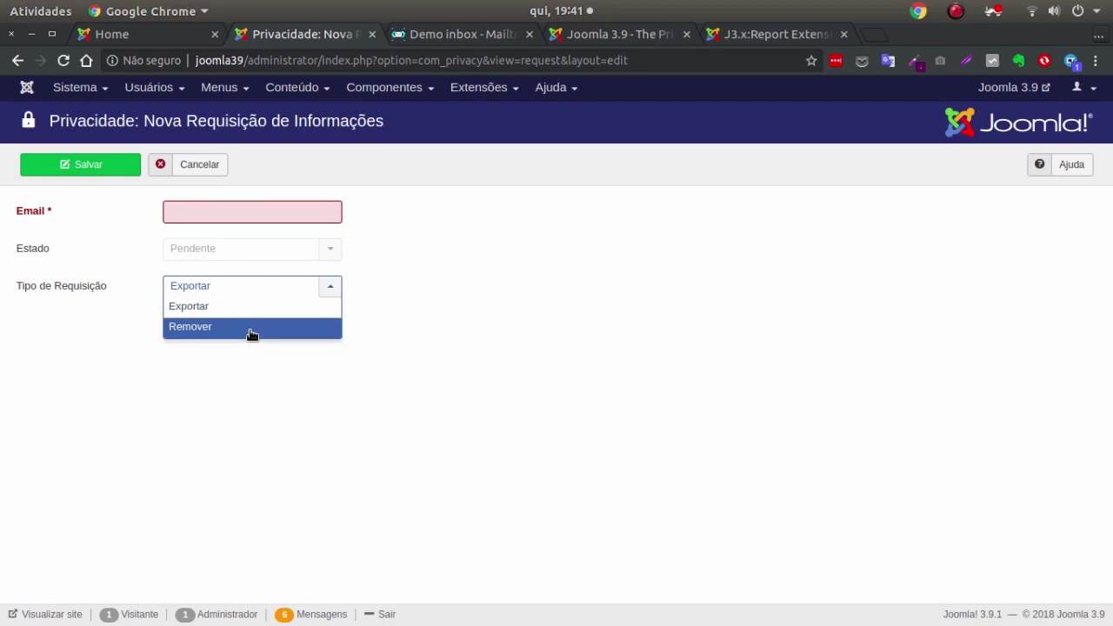
{"action": "left_click", "coordinate": [458, 297]}
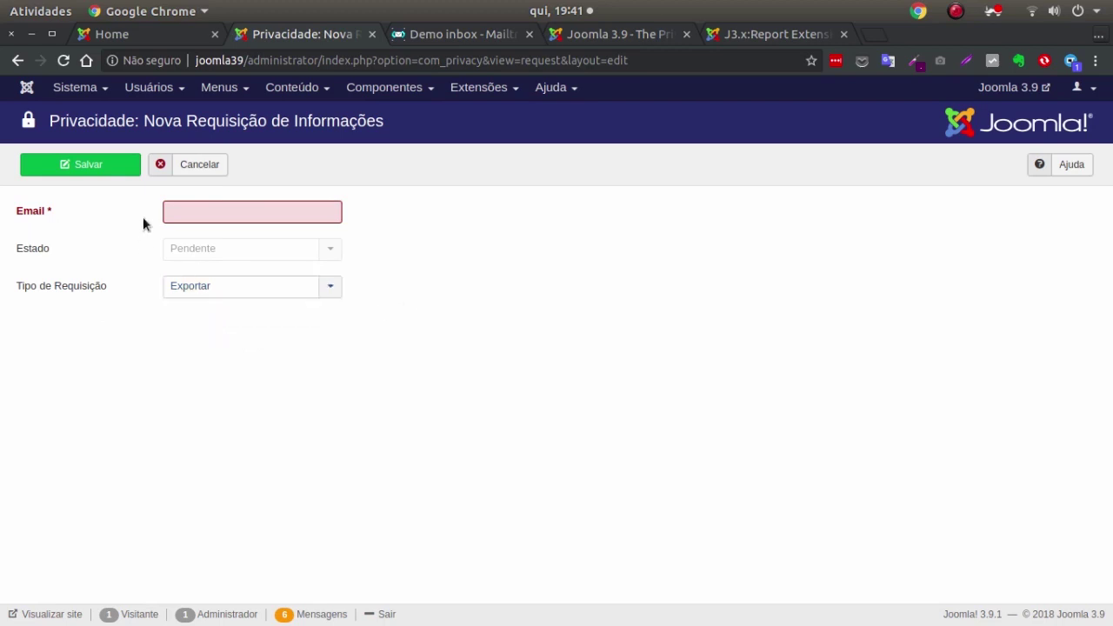
{"action": "left_click", "coordinate": [194, 166]}
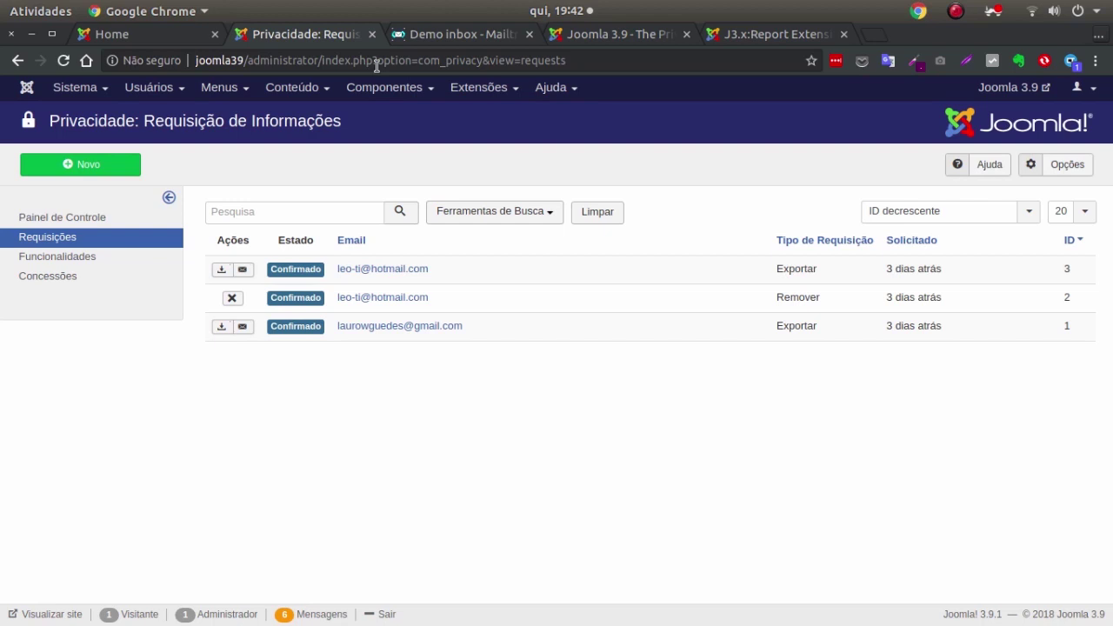
Open the Main Menu items list.
{"action": "left_click", "coordinate": [233, 88]}
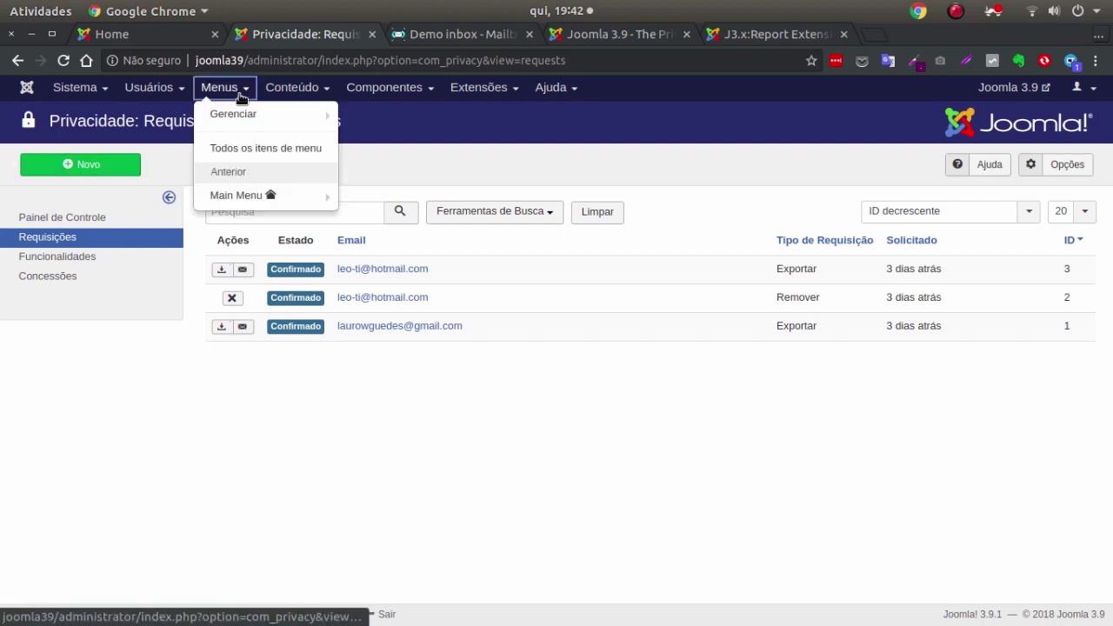
{"action": "mouse_move", "coordinate": [300, 200]}
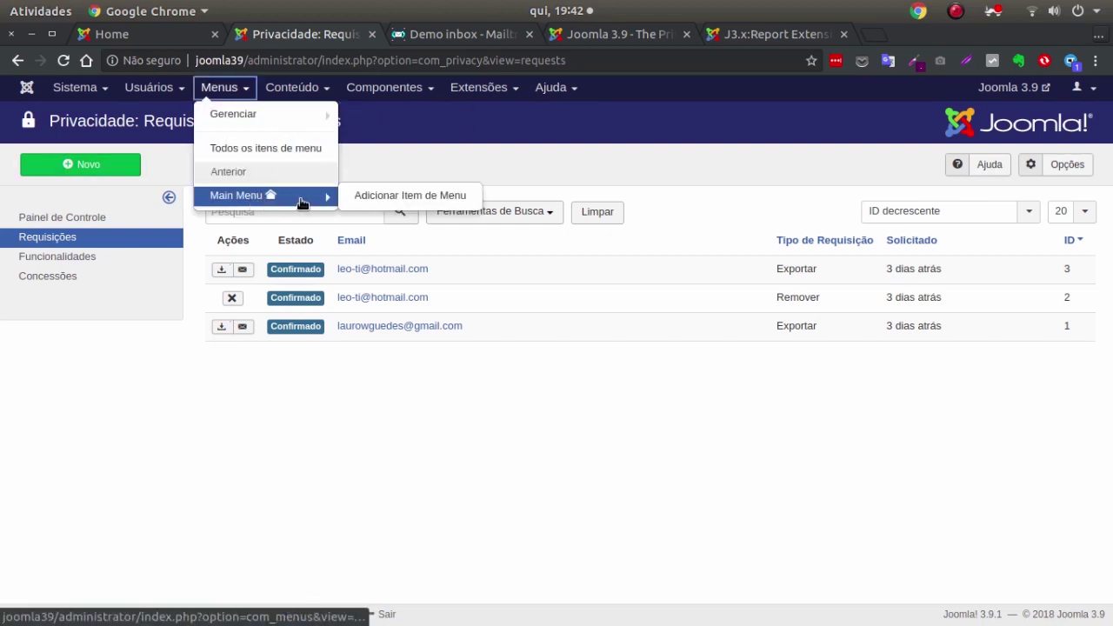
{"action": "left_click", "coordinate": [252, 195]}
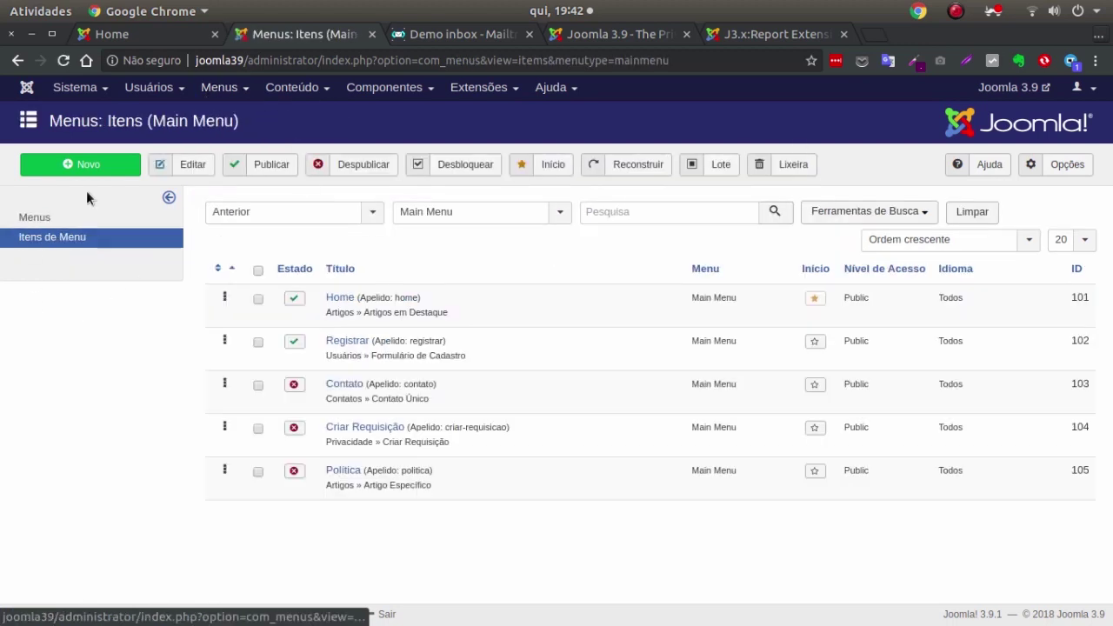
Browse the Privacidade item types, cancel the new item, and publish Criar Requisição instead.
{"action": "left_click", "coordinate": [84, 172]}
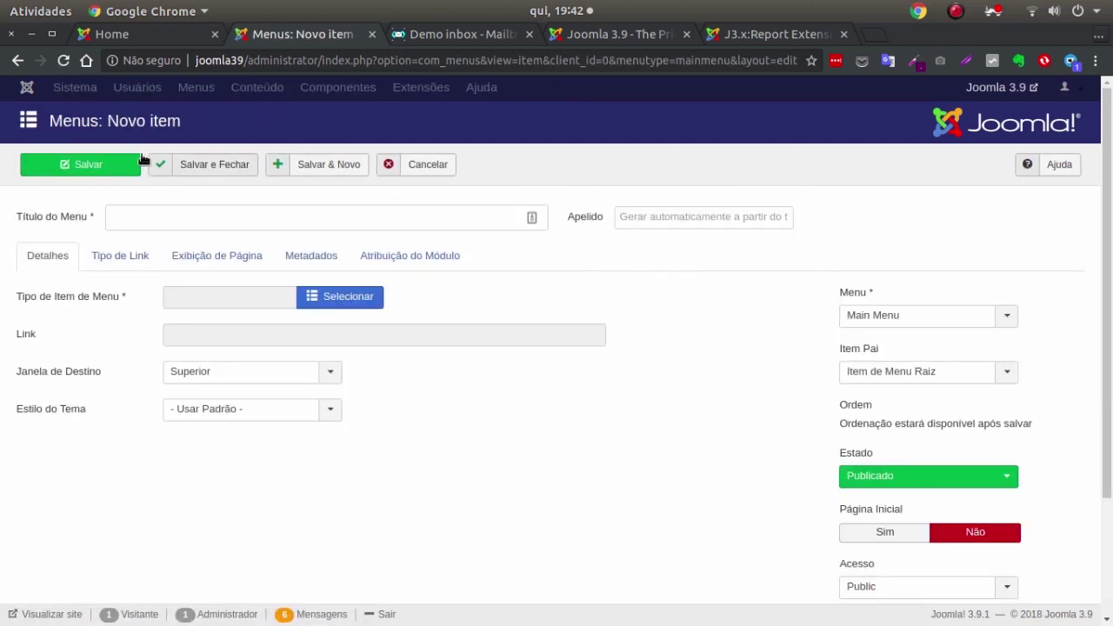
{"action": "left_click", "coordinate": [307, 297]}
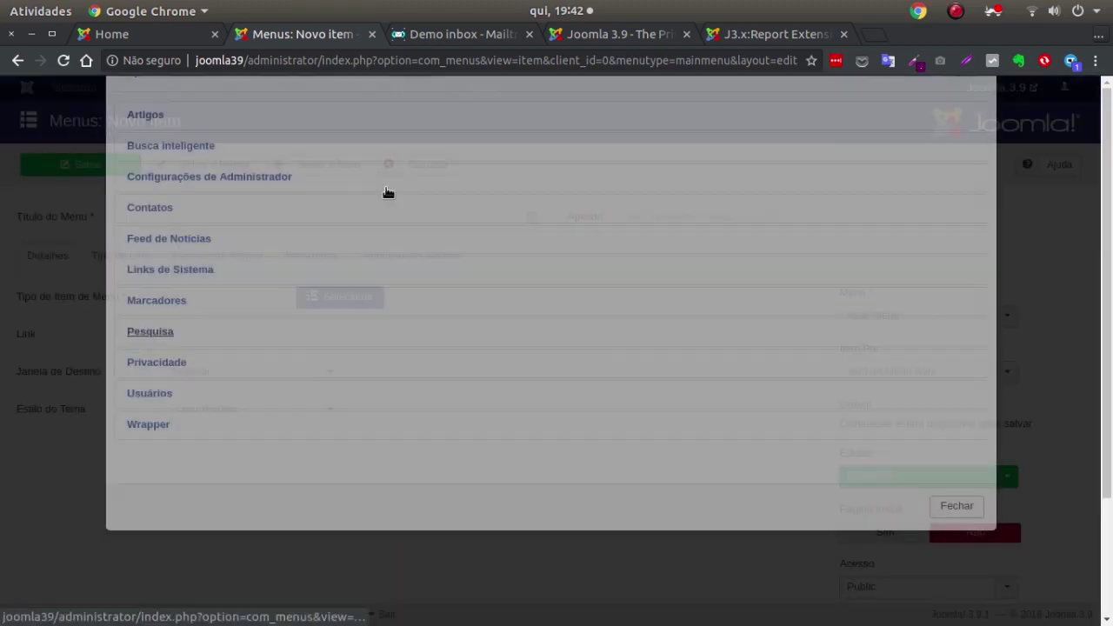
{"action": "scroll", "coordinate": [495, 228], "scroll_direction": "down", "scroll_amount": 1}
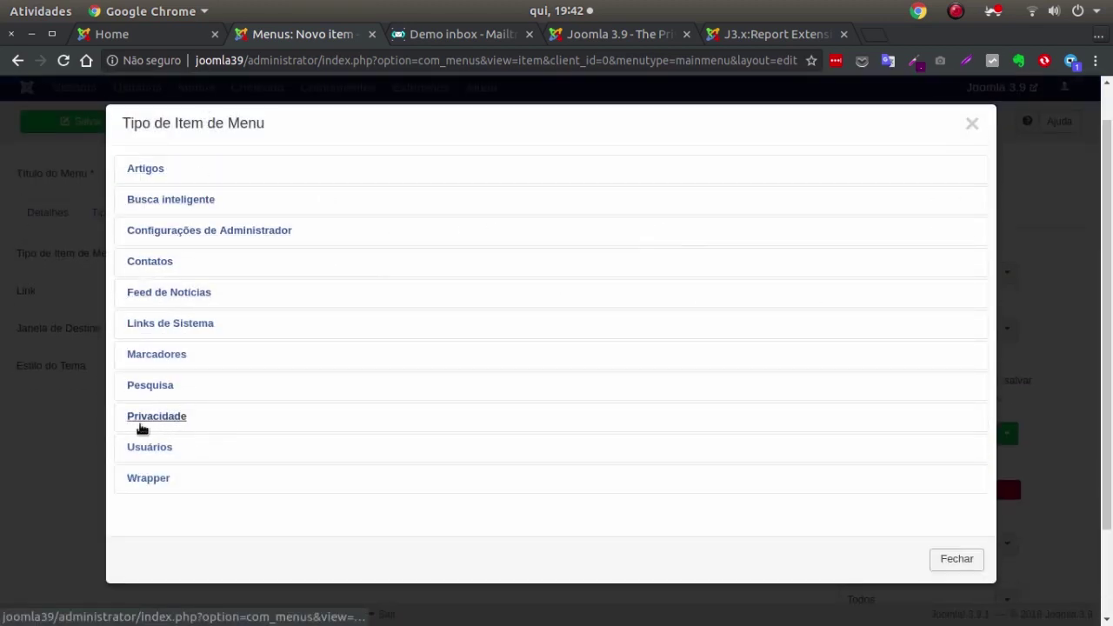
{"action": "left_click", "coordinate": [221, 423]}
{"action": "scroll", "coordinate": [522, 418], "scroll_direction": "down", "scroll_amount": 2}
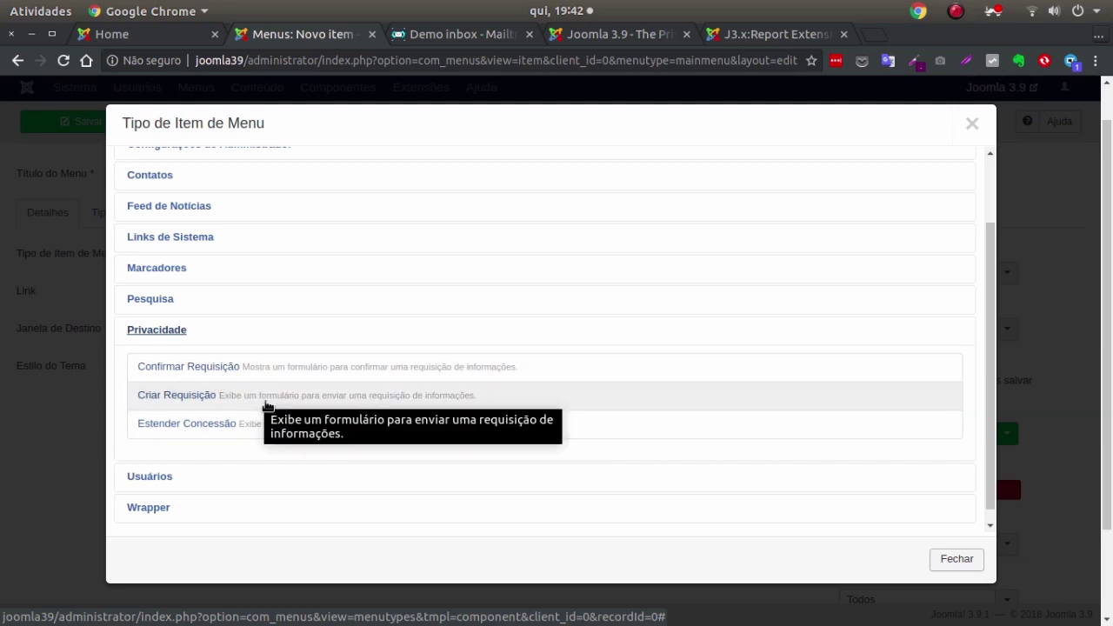
{"action": "left_click", "coordinate": [37, 423]}
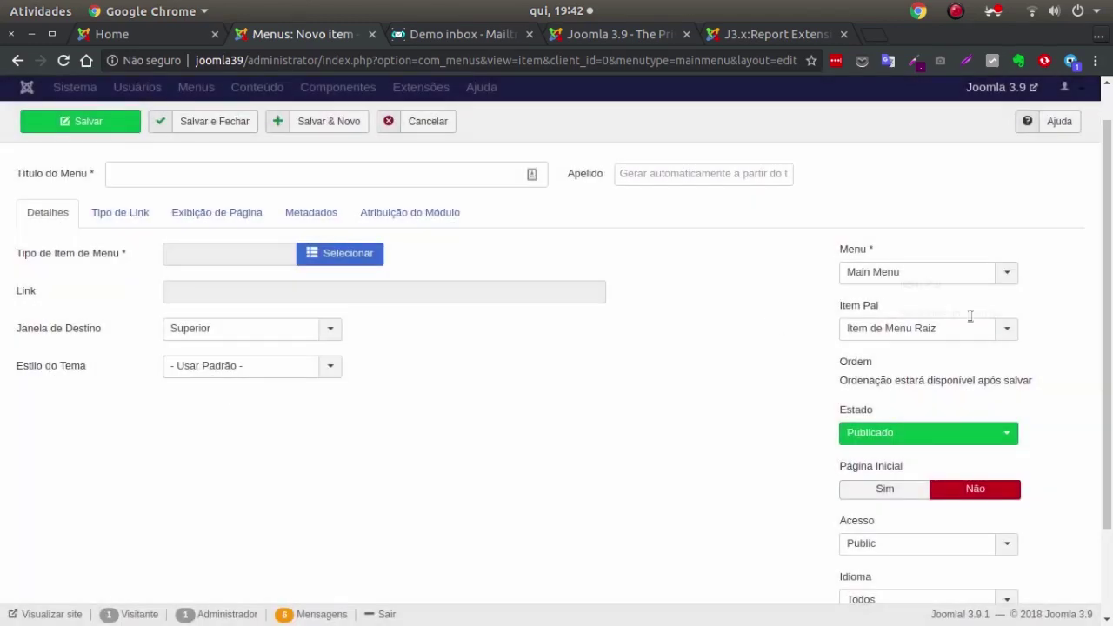
{"action": "left_click", "coordinate": [434, 120]}
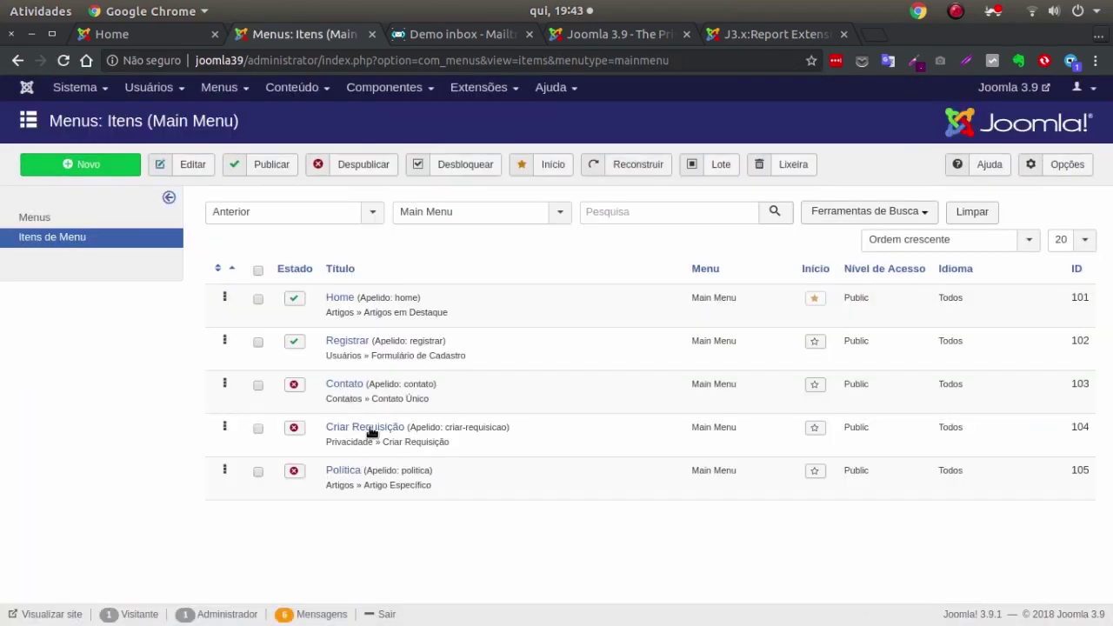
{"action": "left_click", "coordinate": [294, 428]}
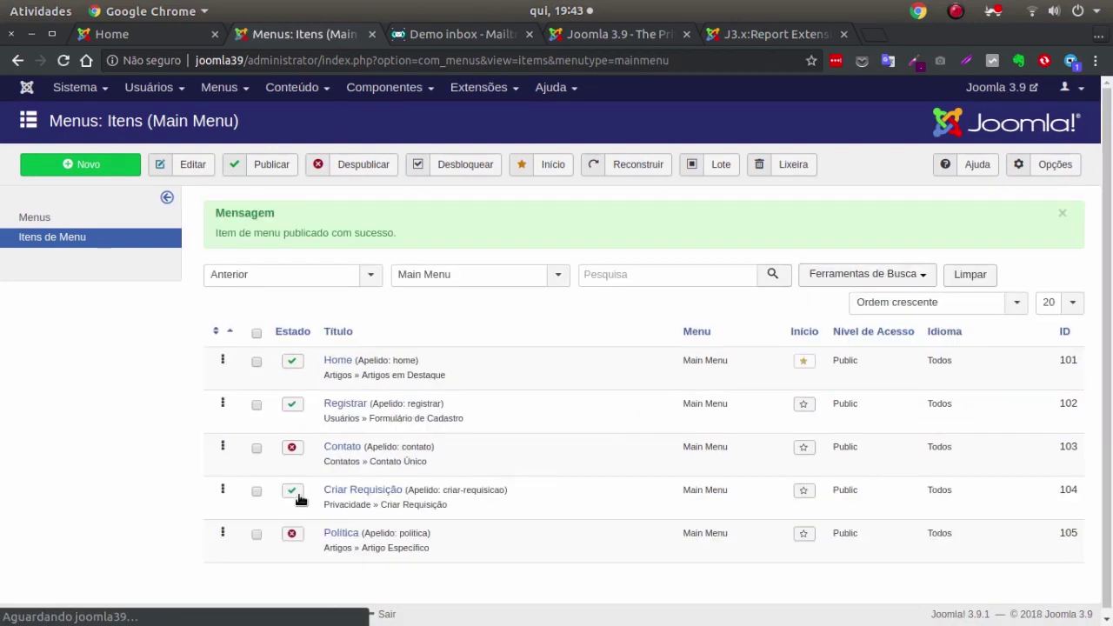
On the reloaded home page, send an Exportar request for the requester's email via Criar Requisição.
{"action": "left_click", "coordinate": [139, 35]}
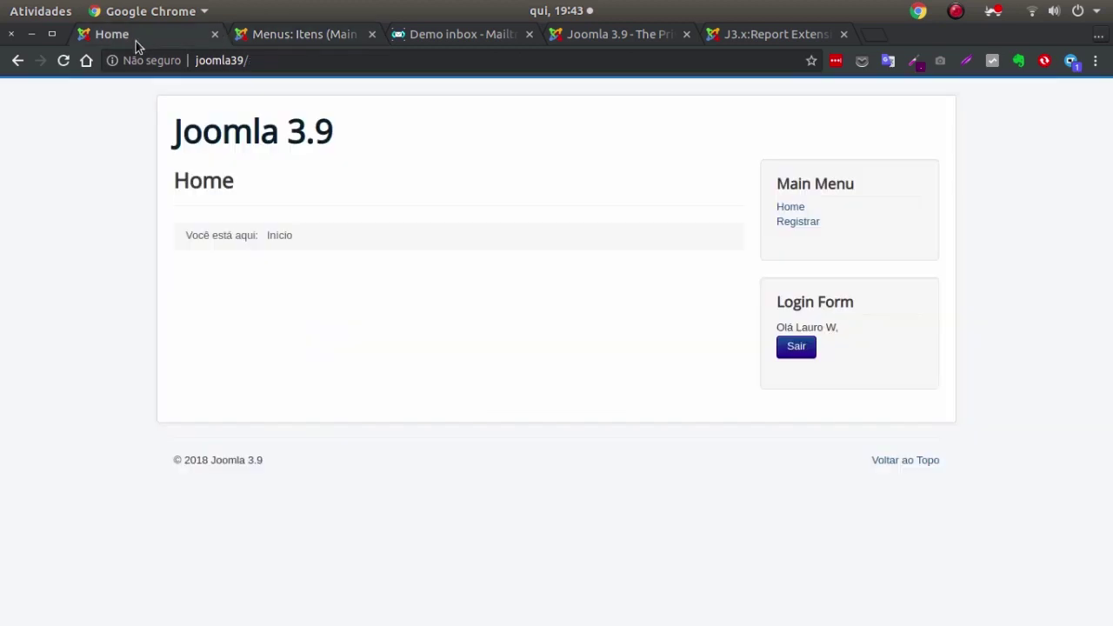
{"action": "left_click", "coordinate": [68, 61]}
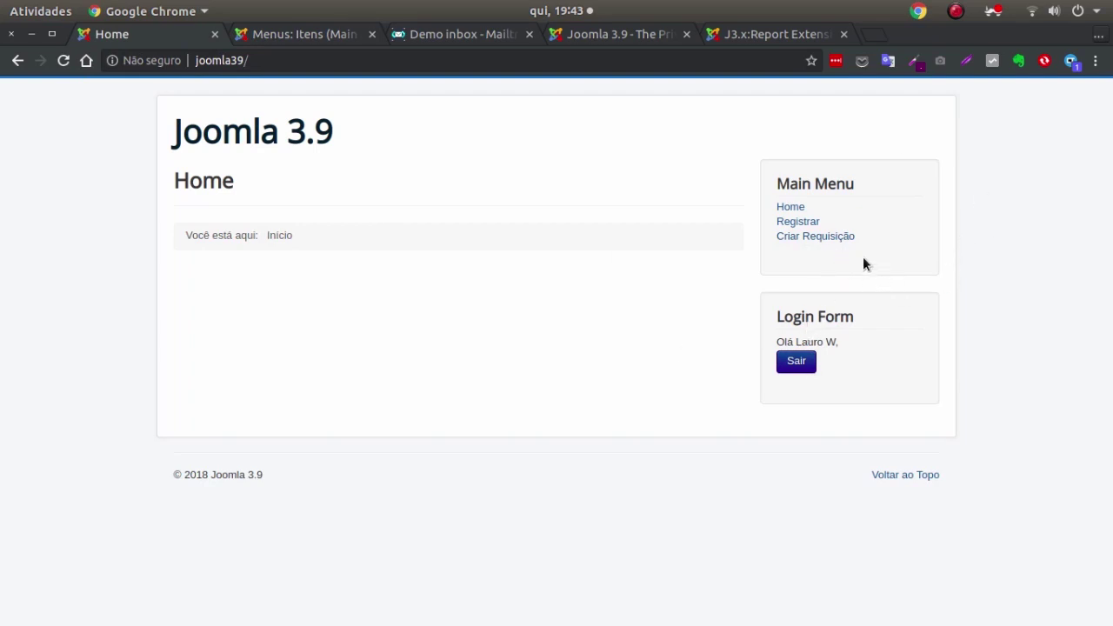
{"action": "left_click", "coordinate": [823, 239]}
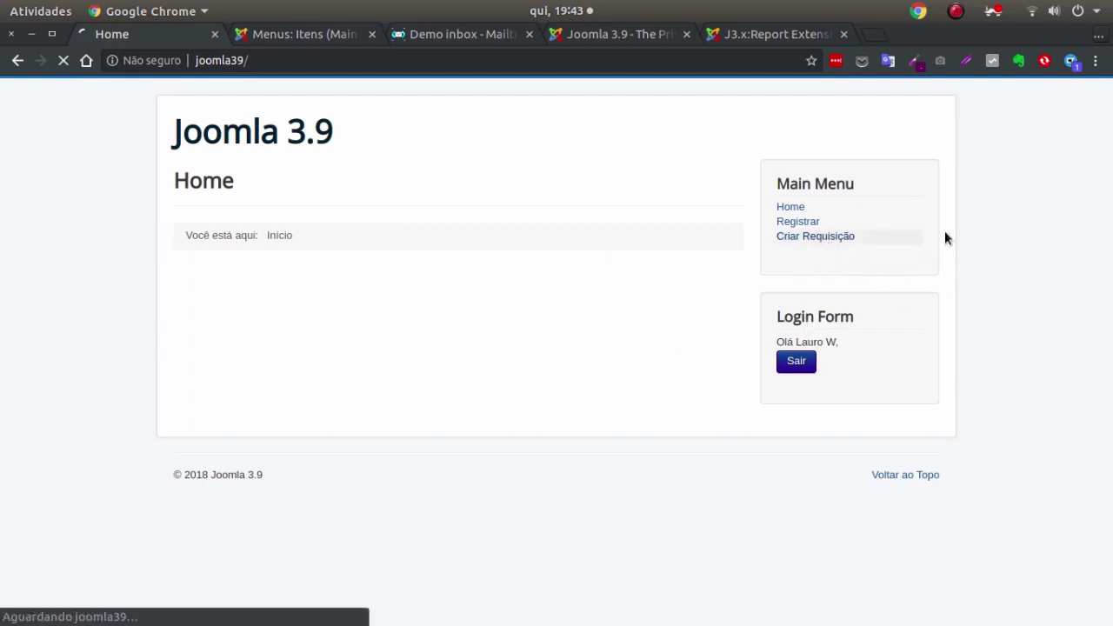
{"action": "left_click", "coordinate": [404, 191]}
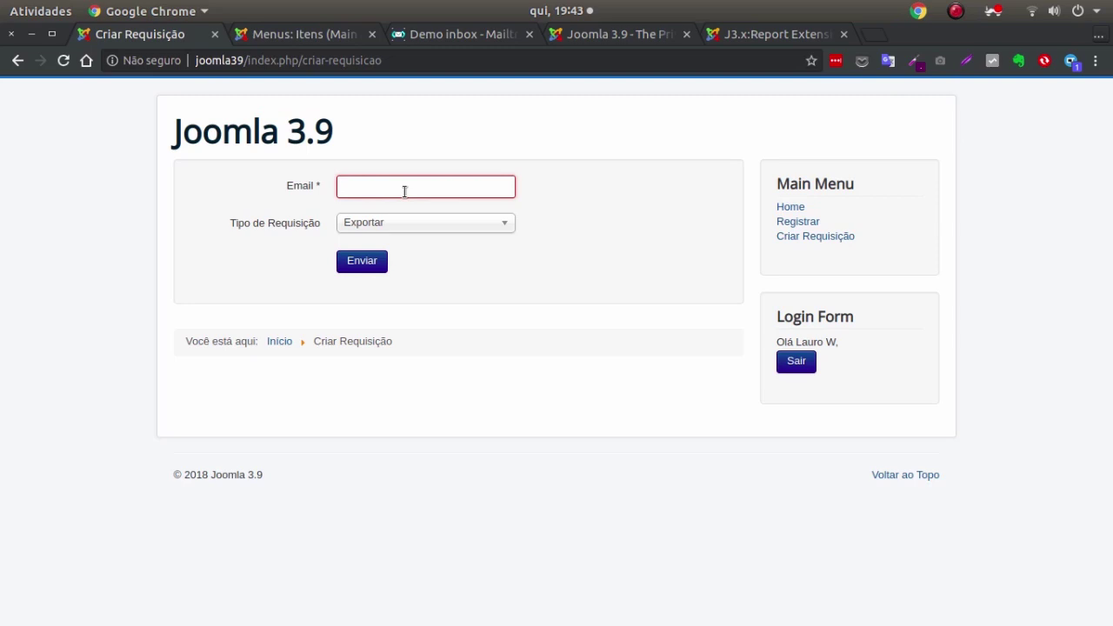
{"action": "type", "text": "lauro.w@user.com"}
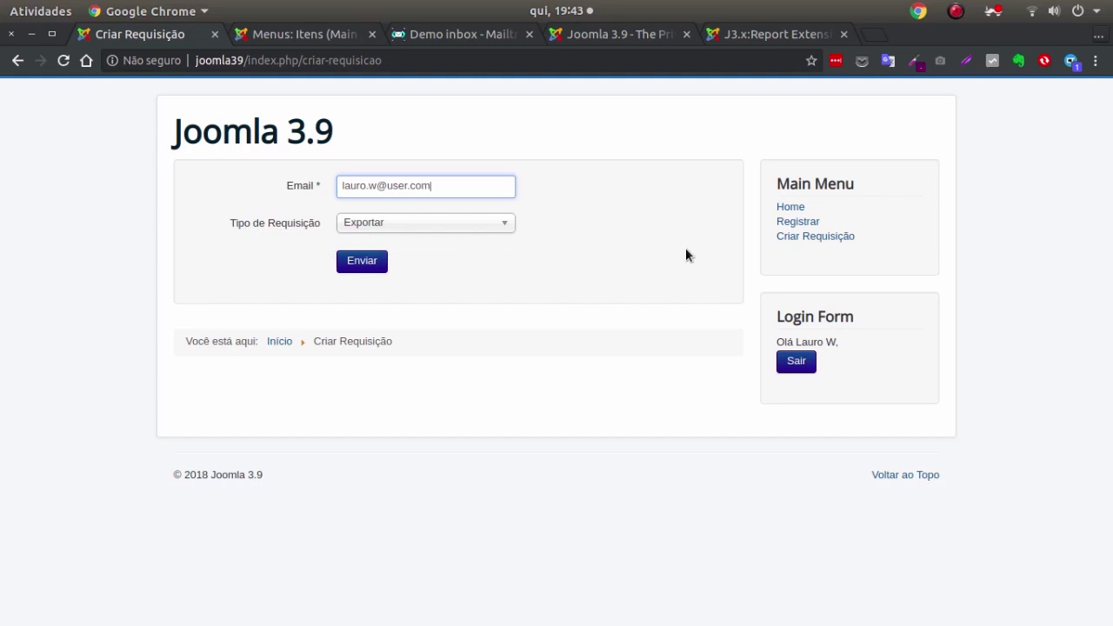
{"action": "left_click", "coordinate": [361, 263]}
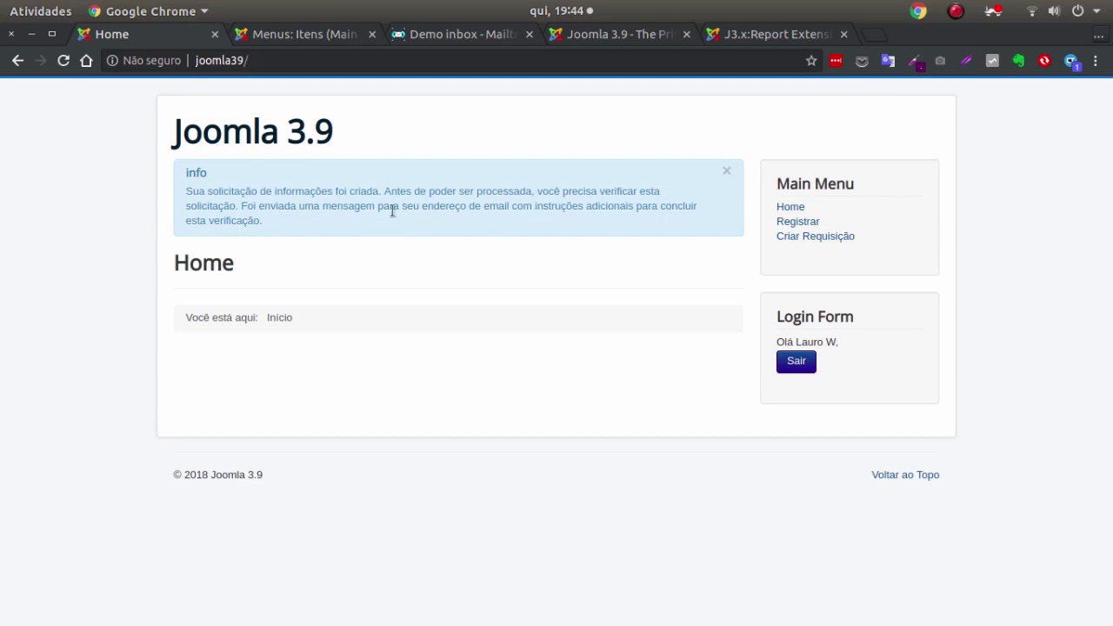
In the Demo inbox, open 'Requisição de informações criada' and select its confirmation link.
{"action": "left_click", "coordinate": [461, 39]}
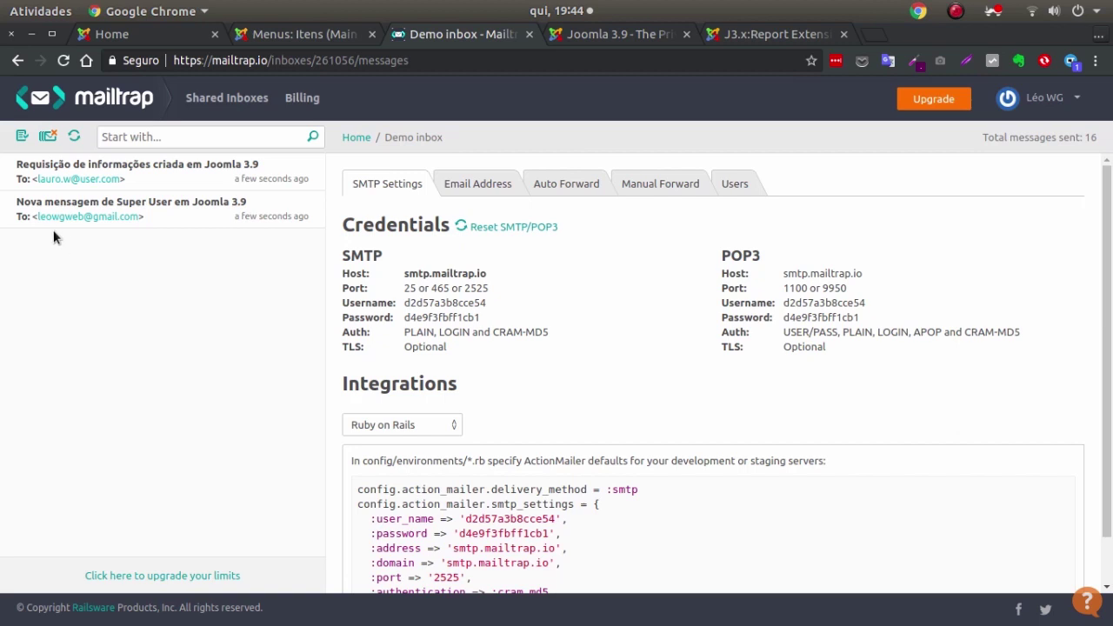
{"action": "left_click", "coordinate": [156, 211]}
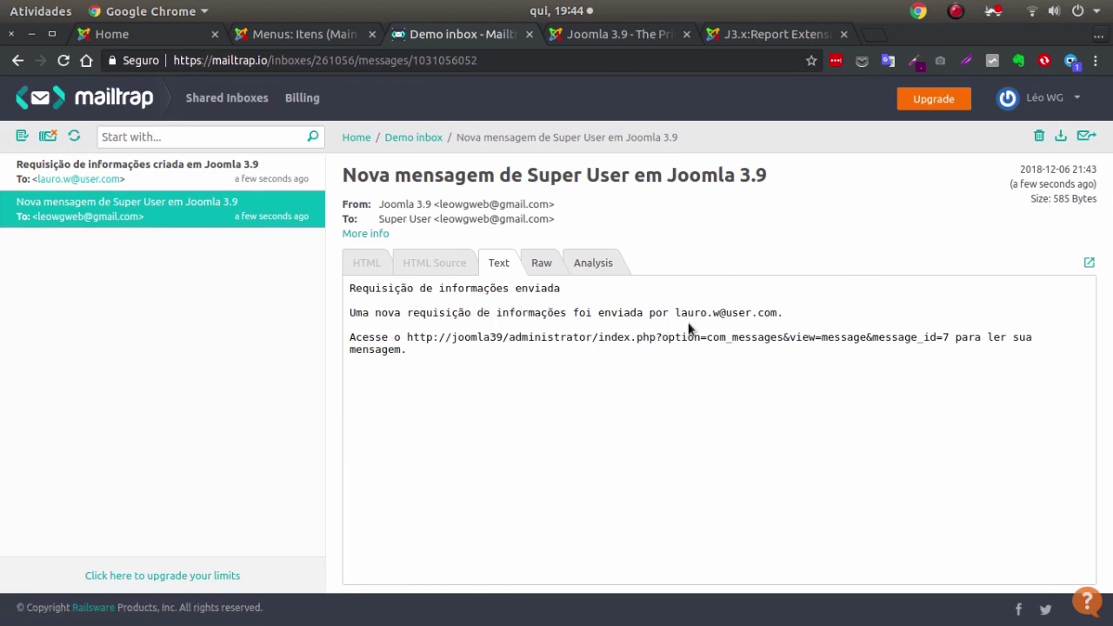
{"action": "left_click_drag", "start_coordinate": [672, 311], "coordinate": [773, 311]}
{"action": "left_click", "coordinate": [107, 172]}
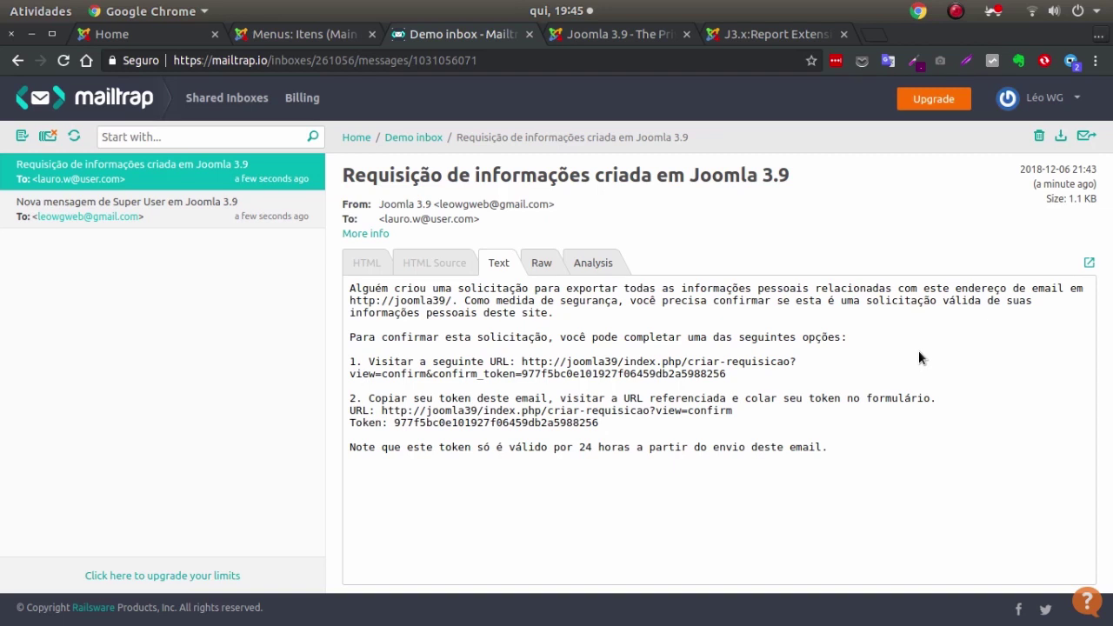
{"action": "left_click_drag", "start_coordinate": [521, 362], "coordinate": [765, 379]}
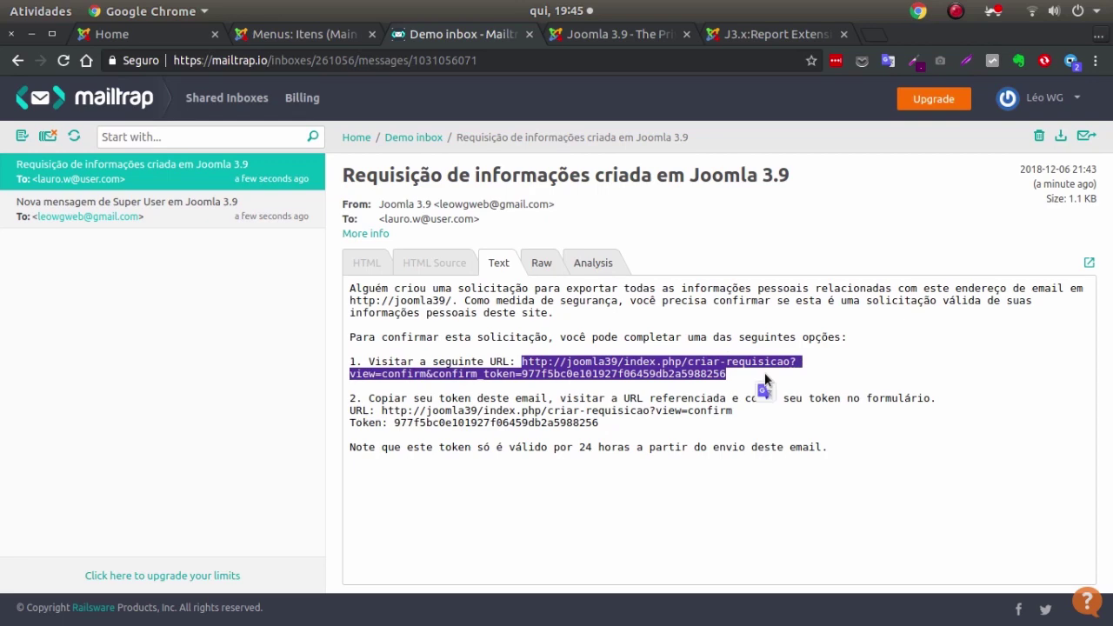
Load the copied confirmation link in a new browser tab placed third.
{"action": "left_click", "coordinate": [871, 37]}
{"action": "left_click_drag", "start_coordinate": [861, 44], "coordinate": [408, 35]}
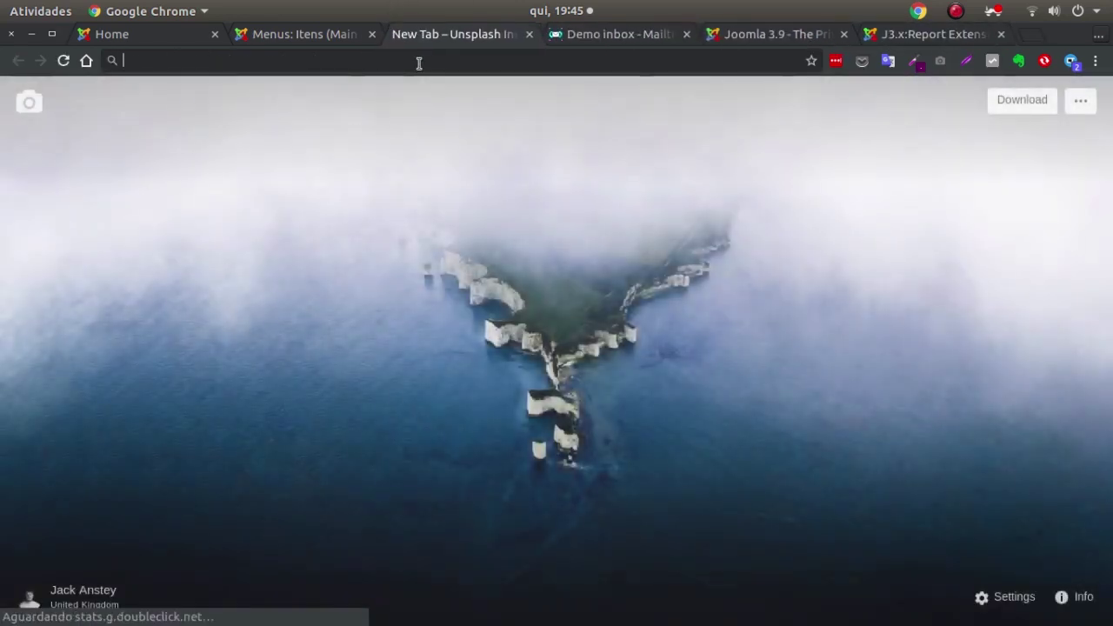
{"action": "left_click", "coordinate": [418, 60]}
{"action": "type", "text": "http://joomla39/index.php/criar-requisicao?view=confirm&confirm_token=977f5bc0e101927f06459db2a5988256"}
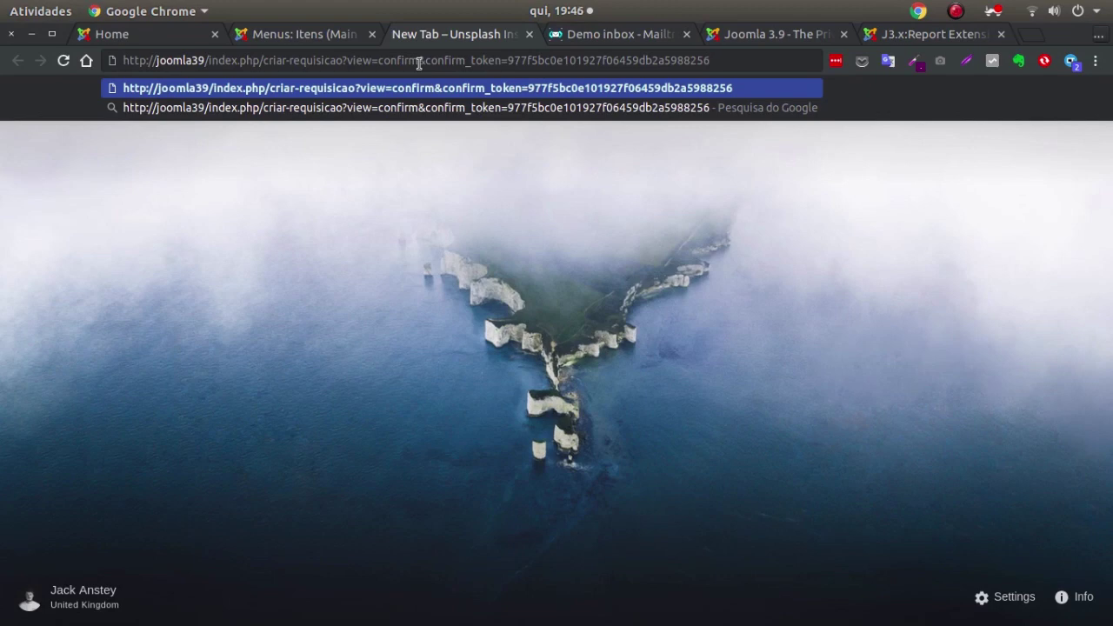
{"action": "key", "text": "Return"}
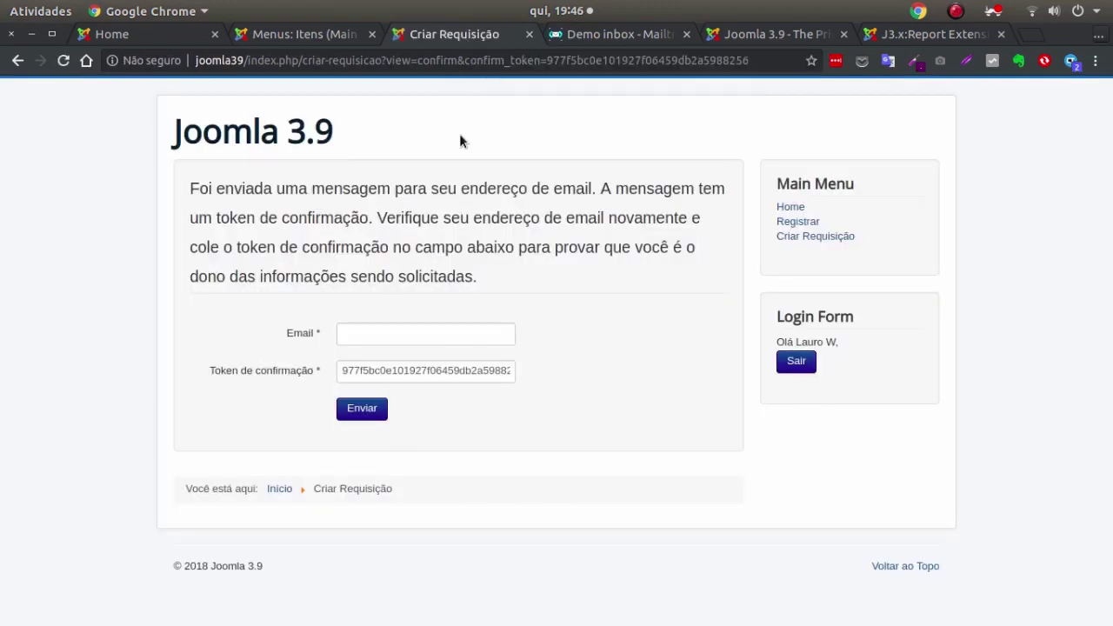
On the token-prefilled confirmation form, begin entering the requester's email address.
{"action": "left_click", "coordinate": [287, 34]}
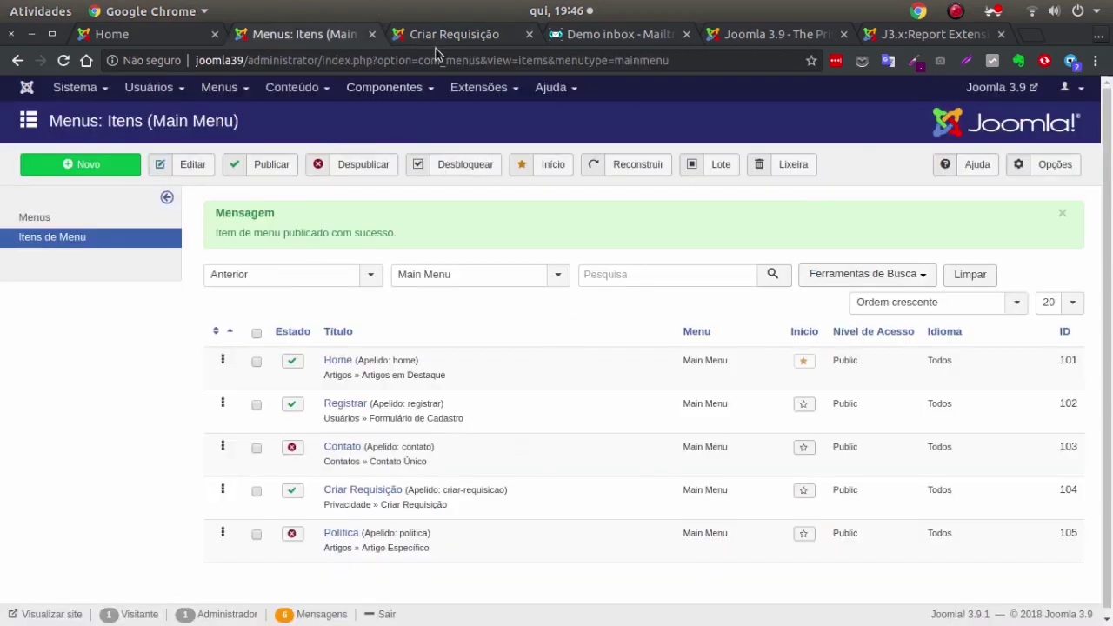
{"action": "left_click", "coordinate": [437, 34]}
{"action": "left_click", "coordinate": [567, 34]}
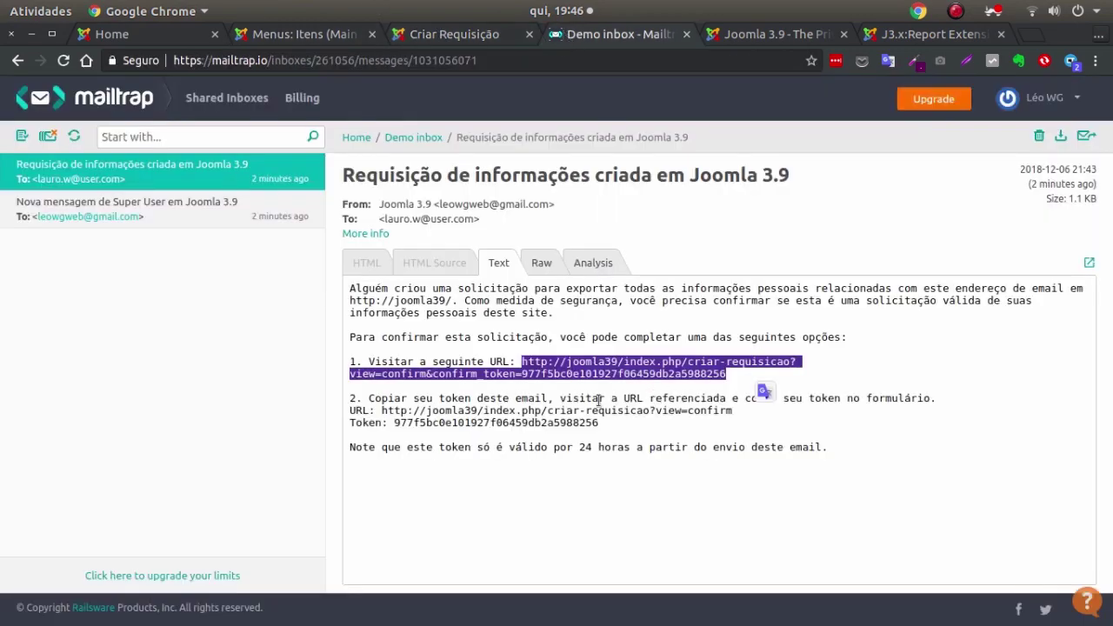
{"action": "left_click", "coordinate": [659, 376]}
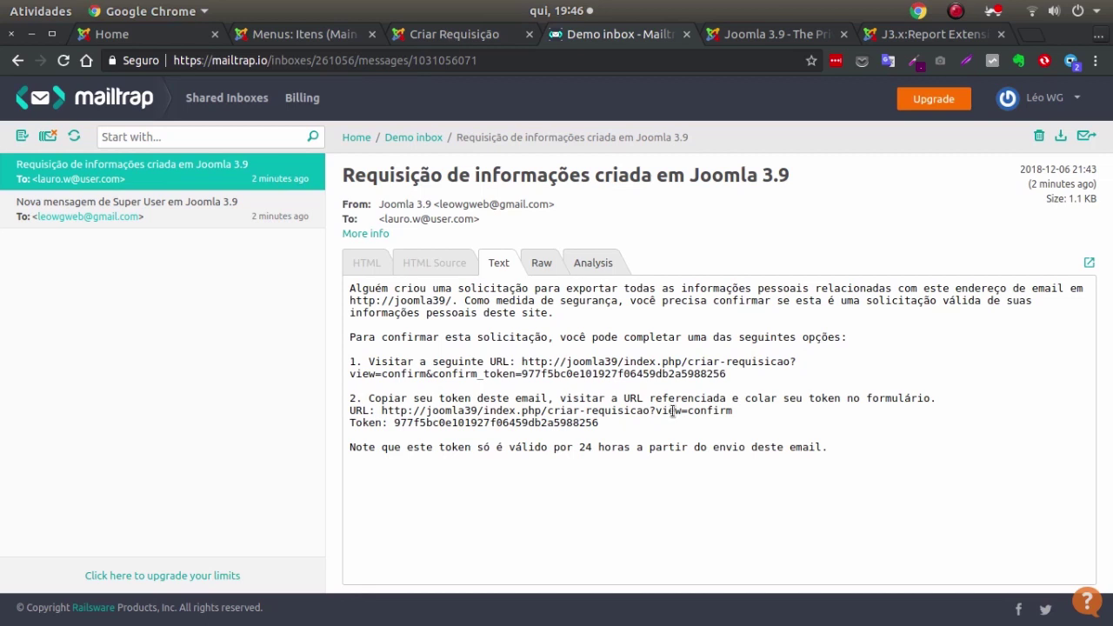
{"action": "left_click", "coordinate": [430, 35]}
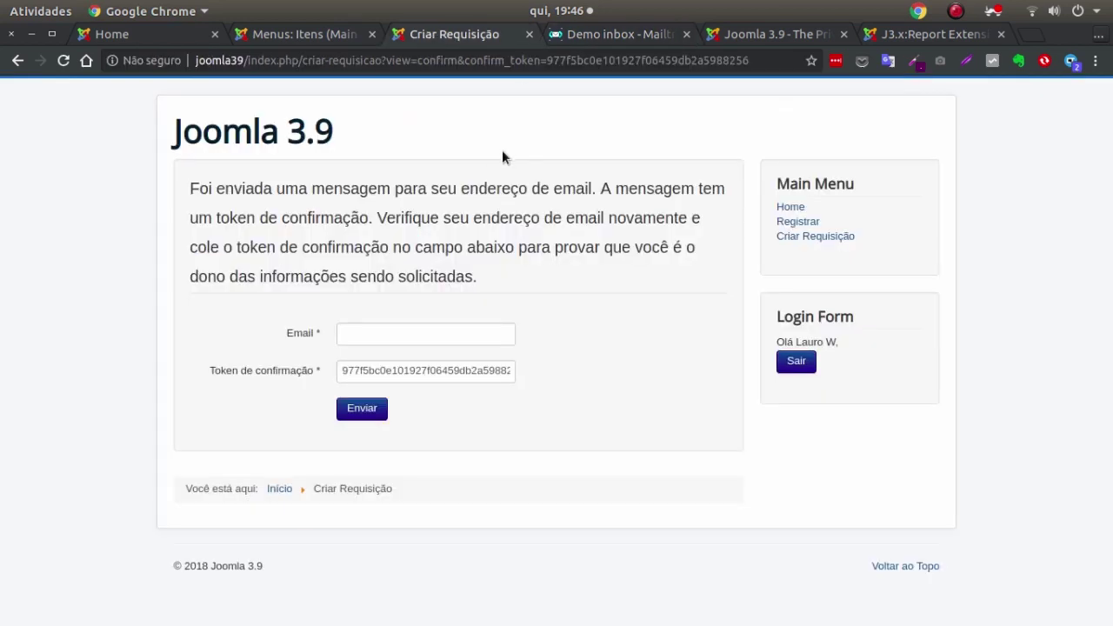
{"action": "left_click", "coordinate": [391, 331]}
{"action": "type", "text": "lauro"}
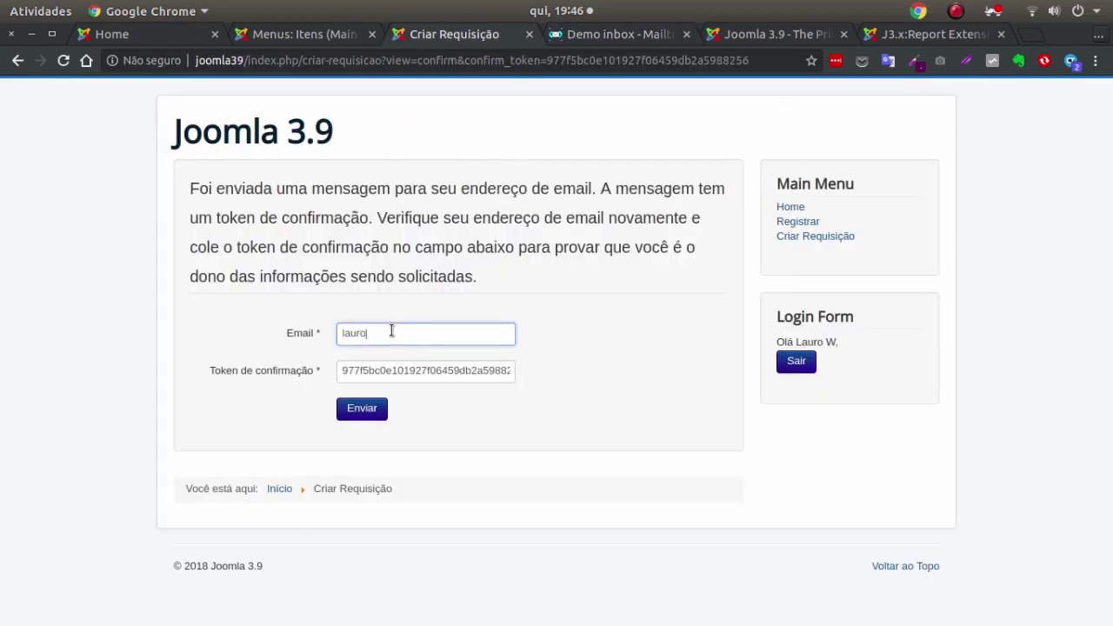
{"action": "type", "text": ".w"}
Check the Privacidade Painel showing one pending Exportar request, then return to the confirmation form.
{"action": "left_click", "coordinate": [300, 35]}
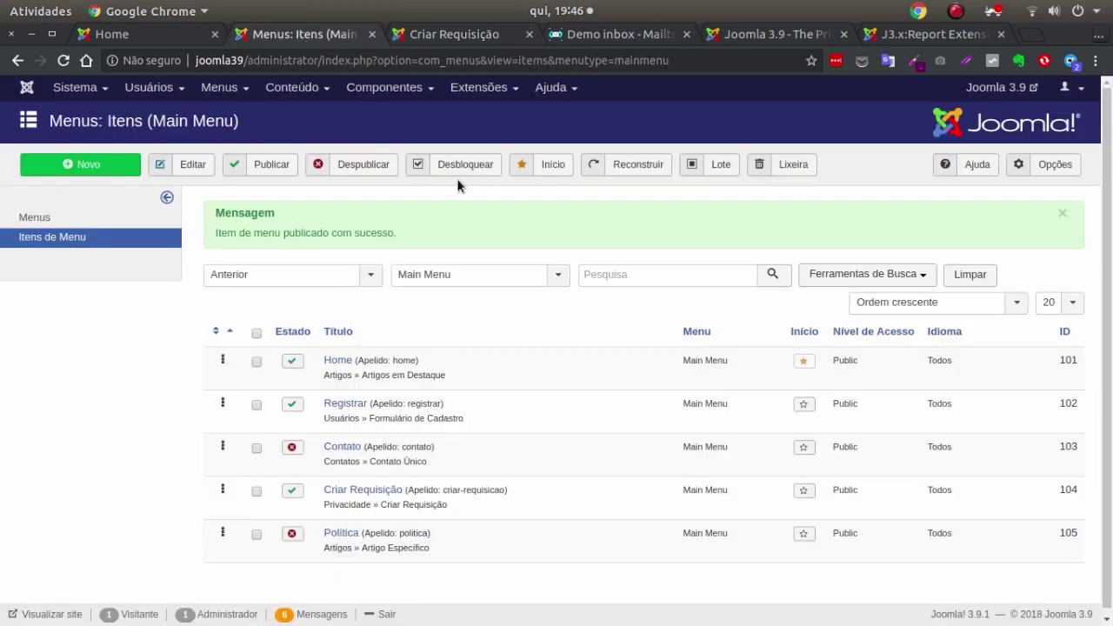
{"action": "left_click", "coordinate": [149, 87]}
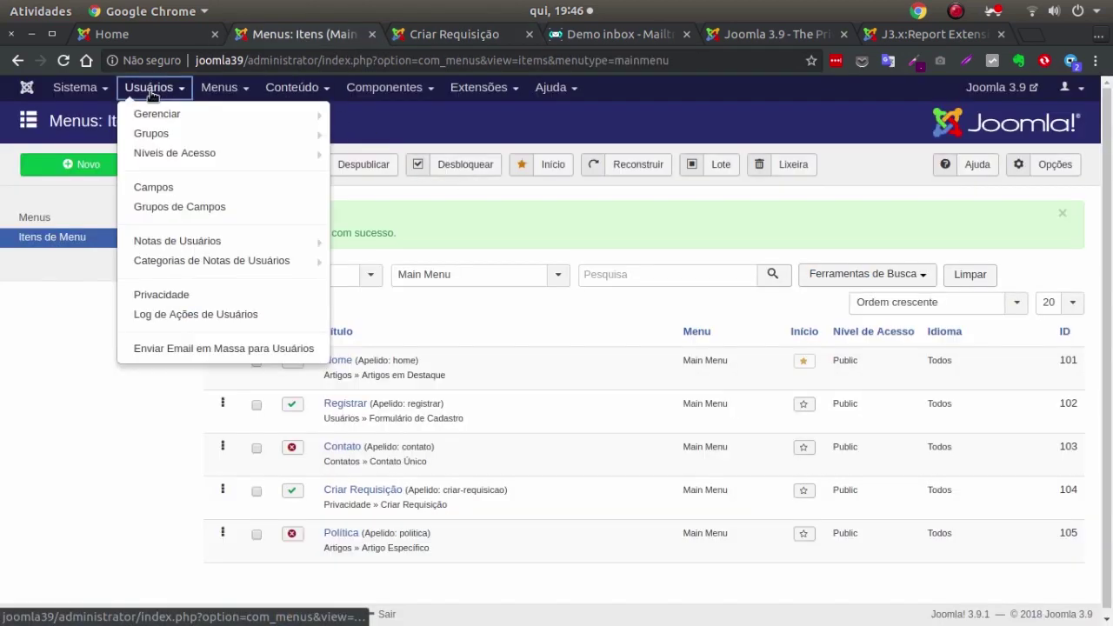
{"action": "left_click", "coordinate": [183, 296]}
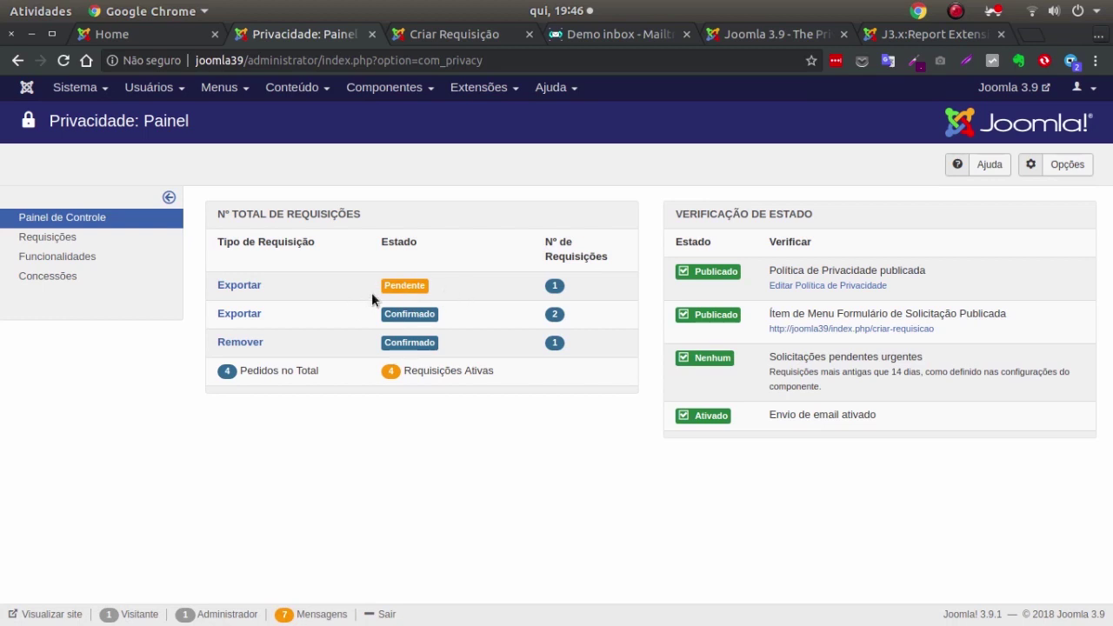
{"action": "left_click", "coordinate": [442, 35]}
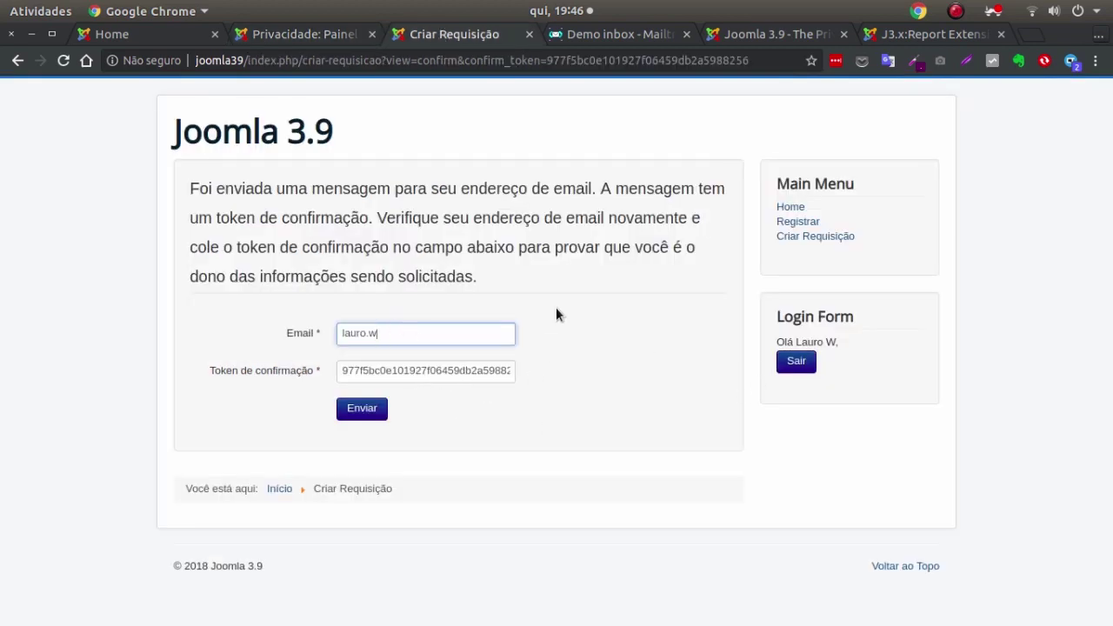
Copy the confirmation token from the Mailtrap request email.
{"action": "left_click", "coordinate": [364, 412]}
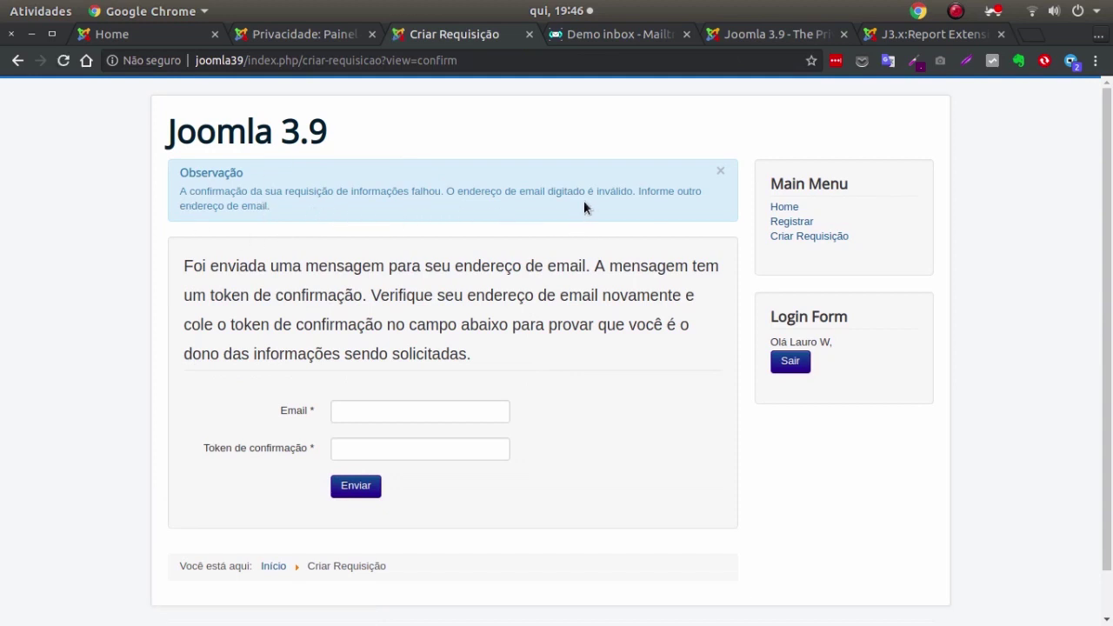
{"action": "left_click", "coordinate": [408, 406]}
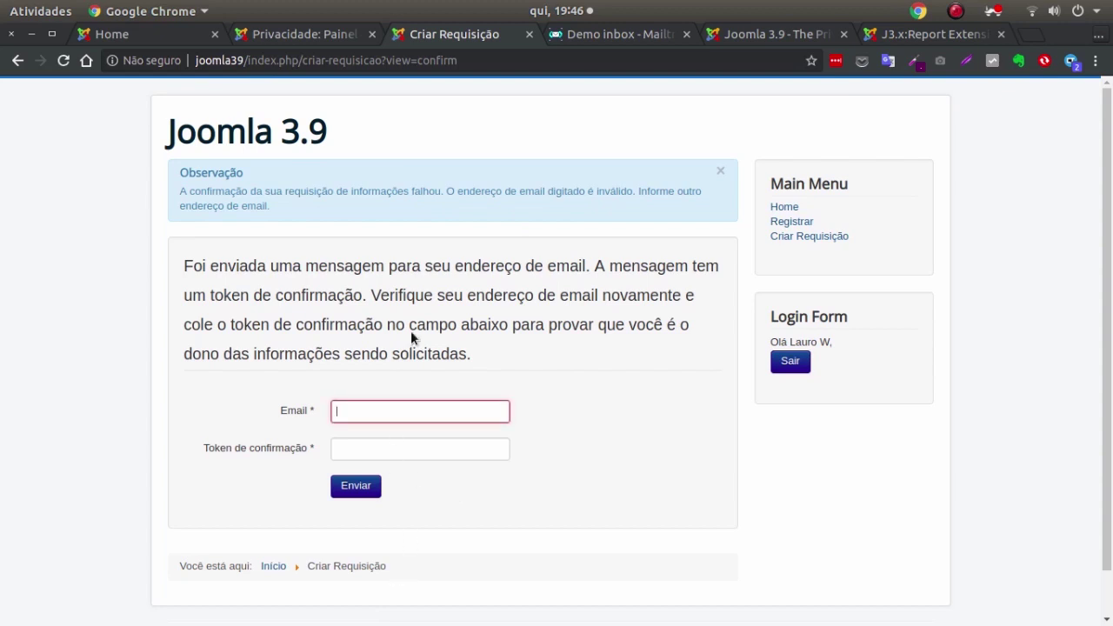
{"action": "left_click", "coordinate": [484, 62]}
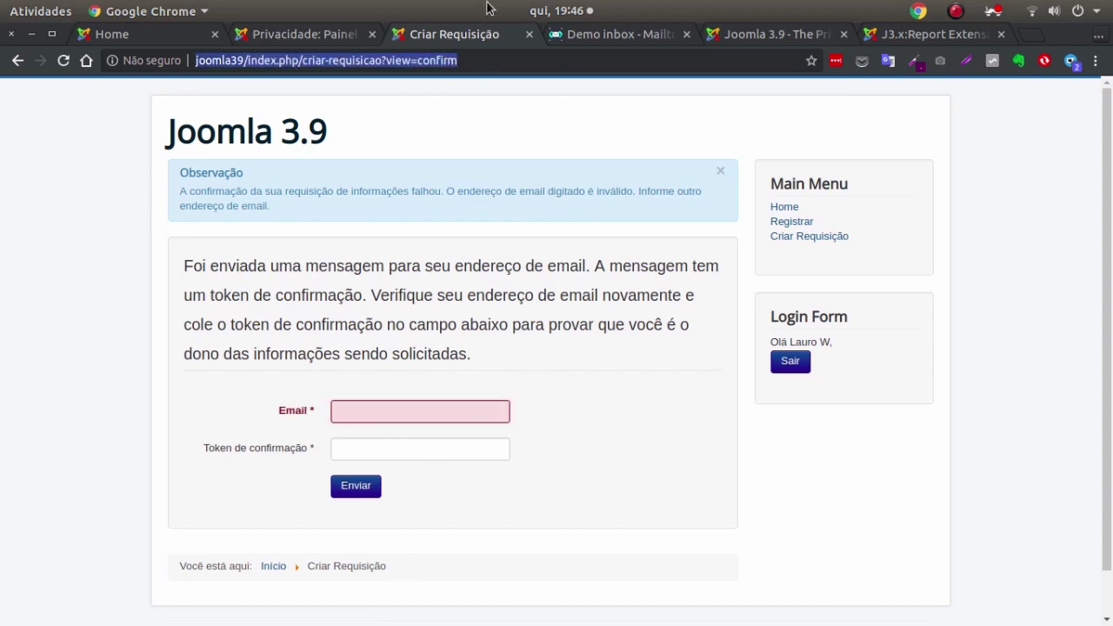
{"action": "left_click", "coordinate": [600, 35]}
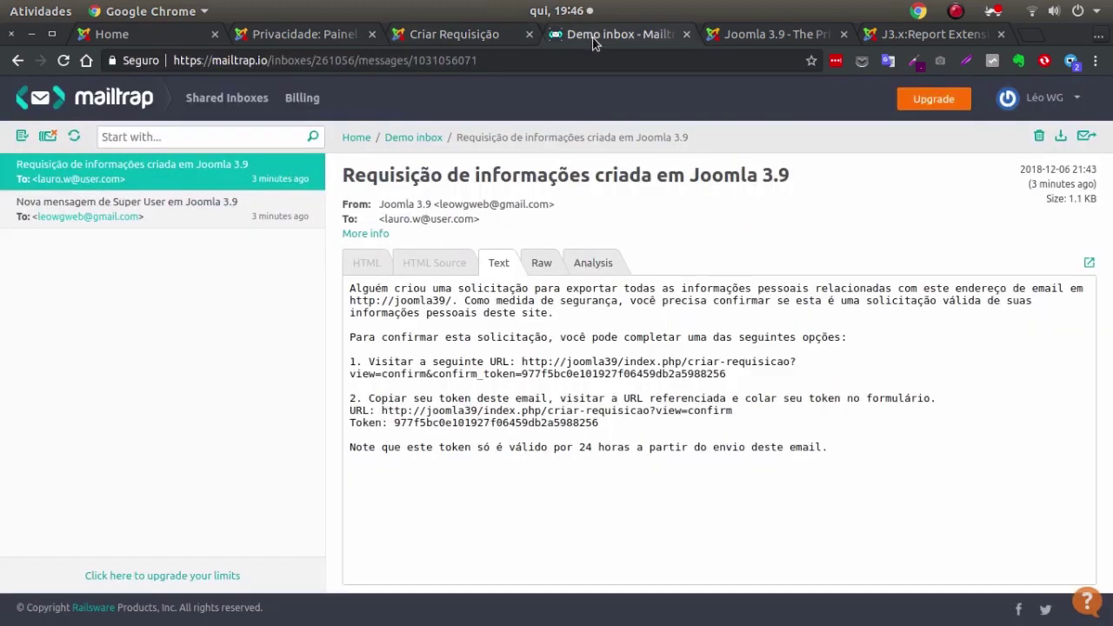
{"action": "double_click", "coordinate": [532, 423]}
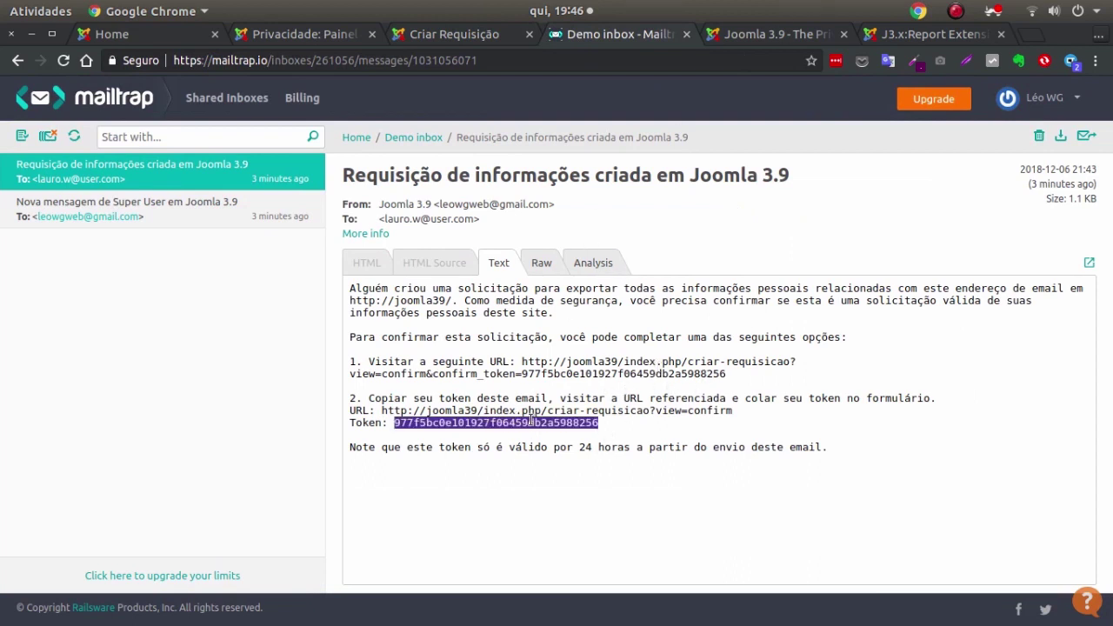
{"action": "left_click", "coordinate": [605, 423]}
{"action": "left_click_drag", "start_coordinate": [600, 423], "coordinate": [392, 423]}
{"action": "key", "text": "ctrl+c"}
Paste the token, enter the requester's full email, and submit the confirmation.
{"action": "left_click", "coordinate": [449, 33]}
{"action": "left_click", "coordinate": [359, 444]}
{"action": "left_click", "coordinate": [359, 444]}
{"action": "key", "text": "ctrl+v"}
{"action": "left_click", "coordinate": [384, 405]}
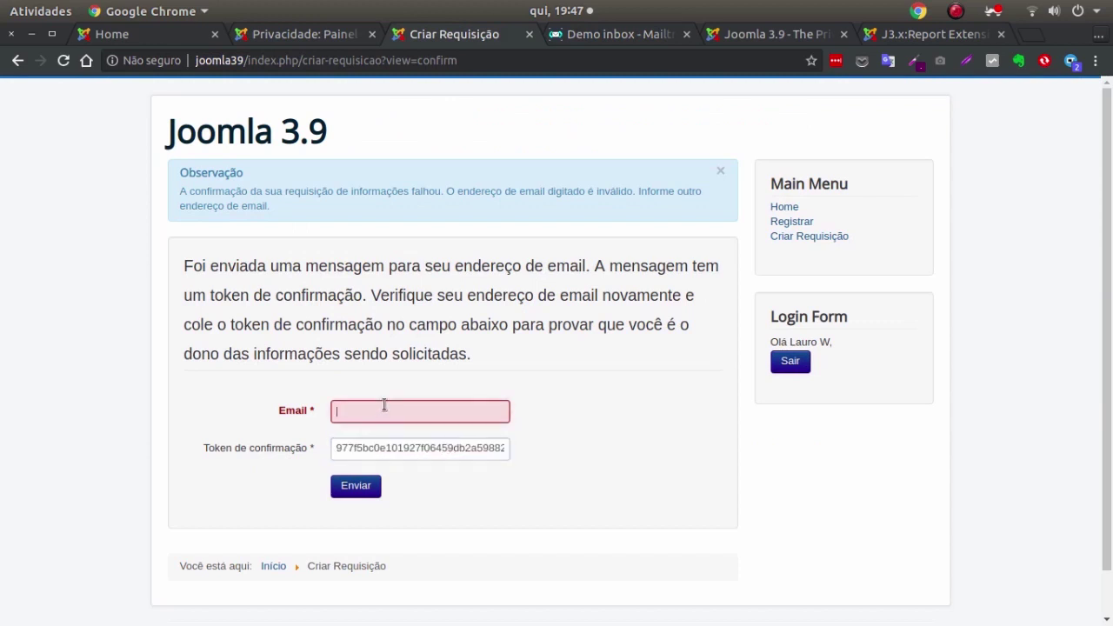
{"action": "type", "text": "lauro.w"}
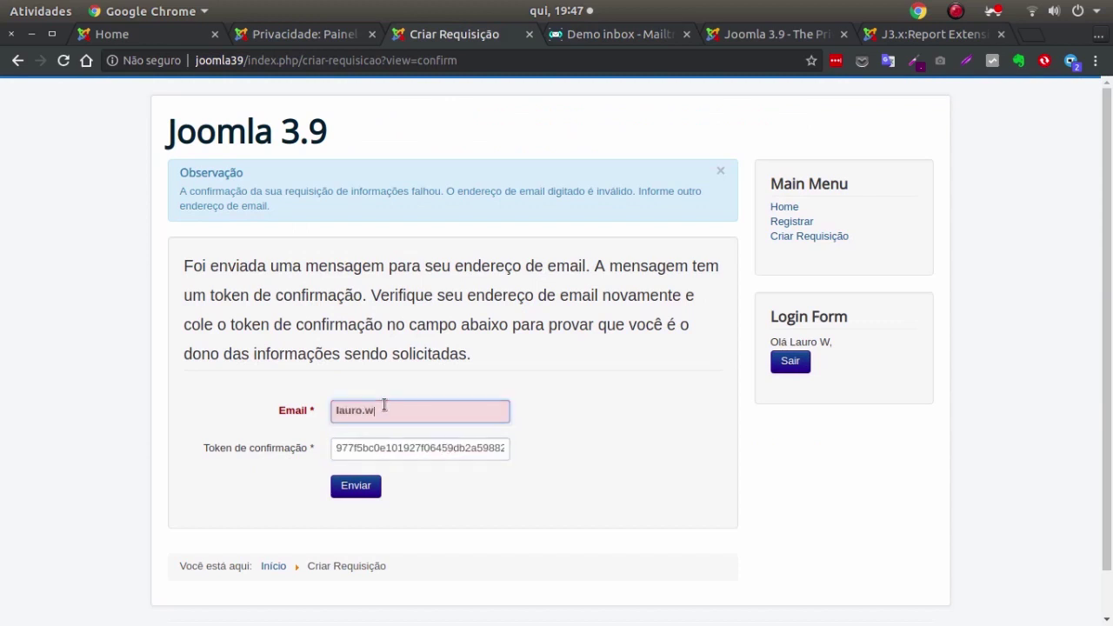
{"action": "type", "text": "@user.com"}
{"action": "left_click", "coordinate": [356, 489]}
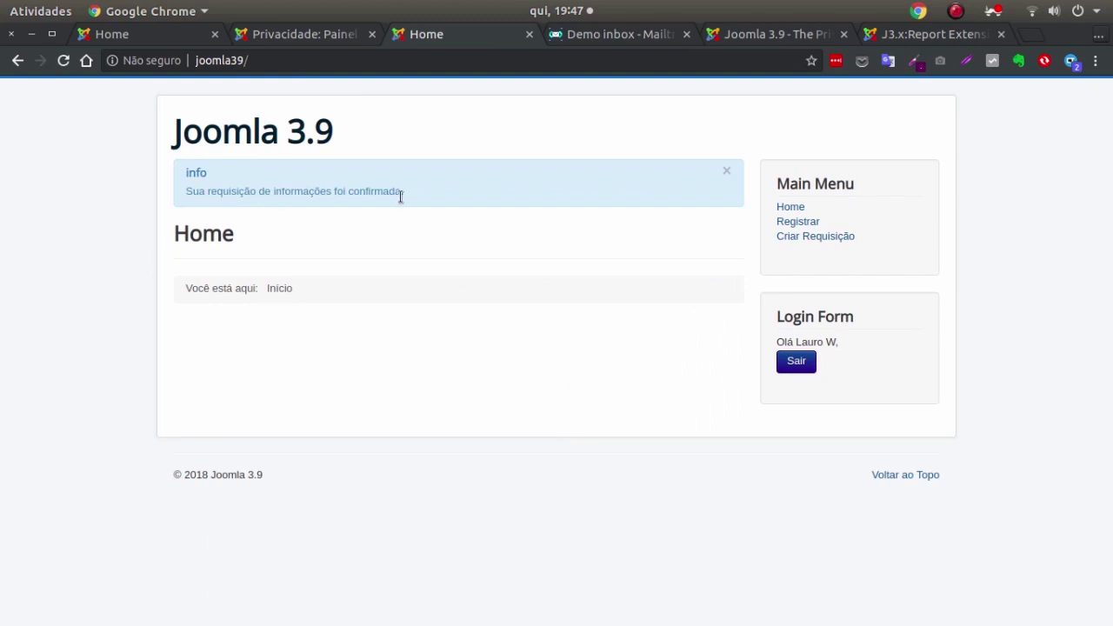
{"action": "left_click", "coordinate": [301, 39]}
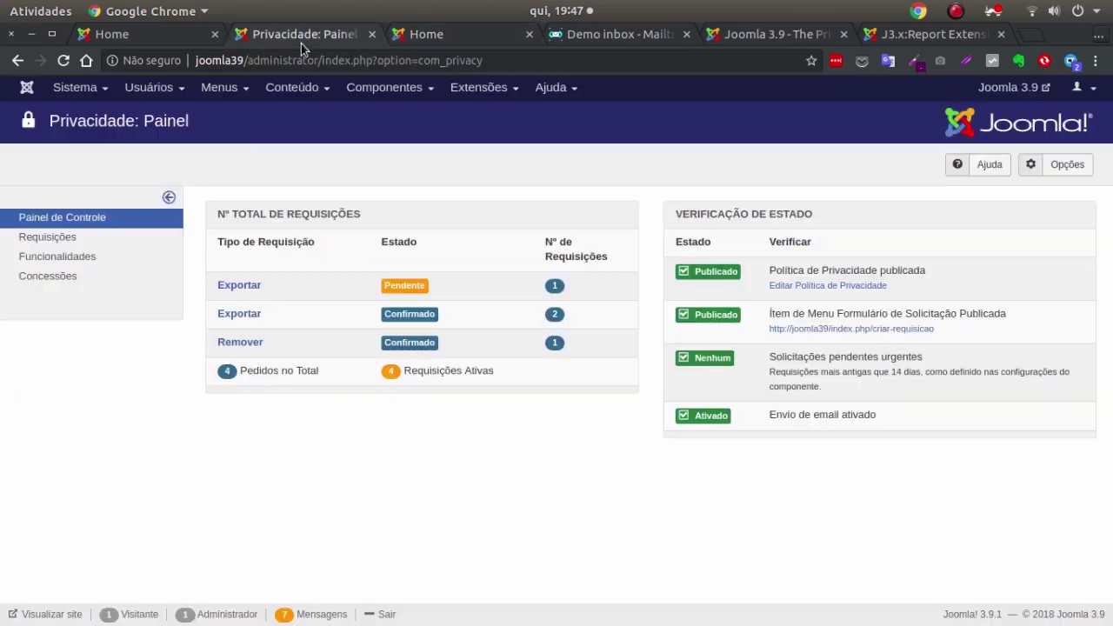
Reload the Privacidade dashboard and list the confirmed Exportar requests.
{"action": "left_click", "coordinate": [63, 60]}
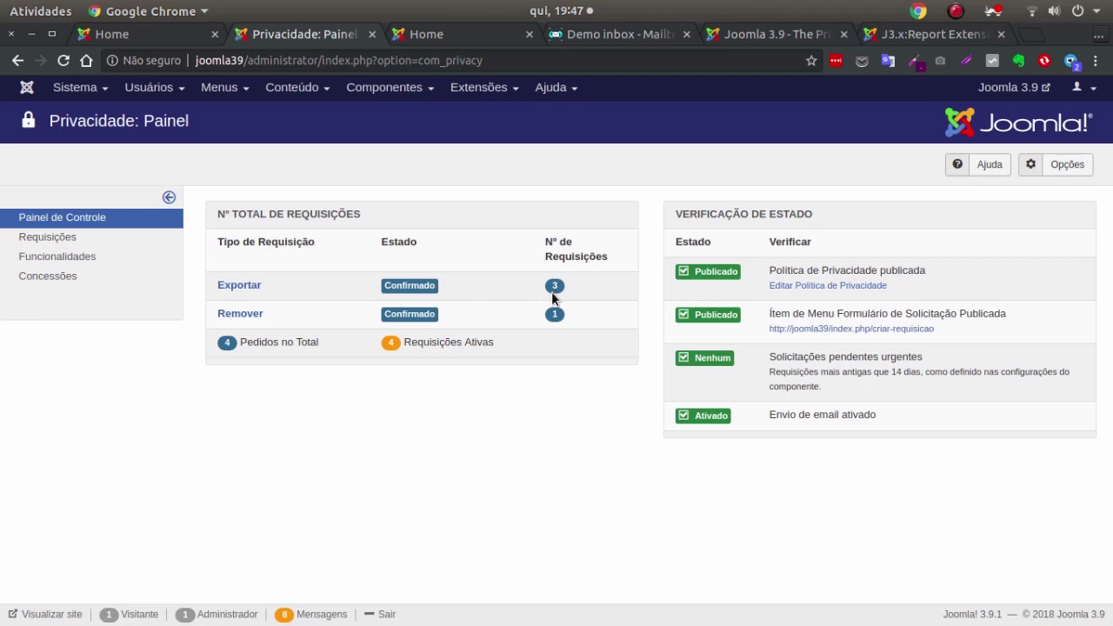
{"action": "left_click", "coordinate": [233, 285]}
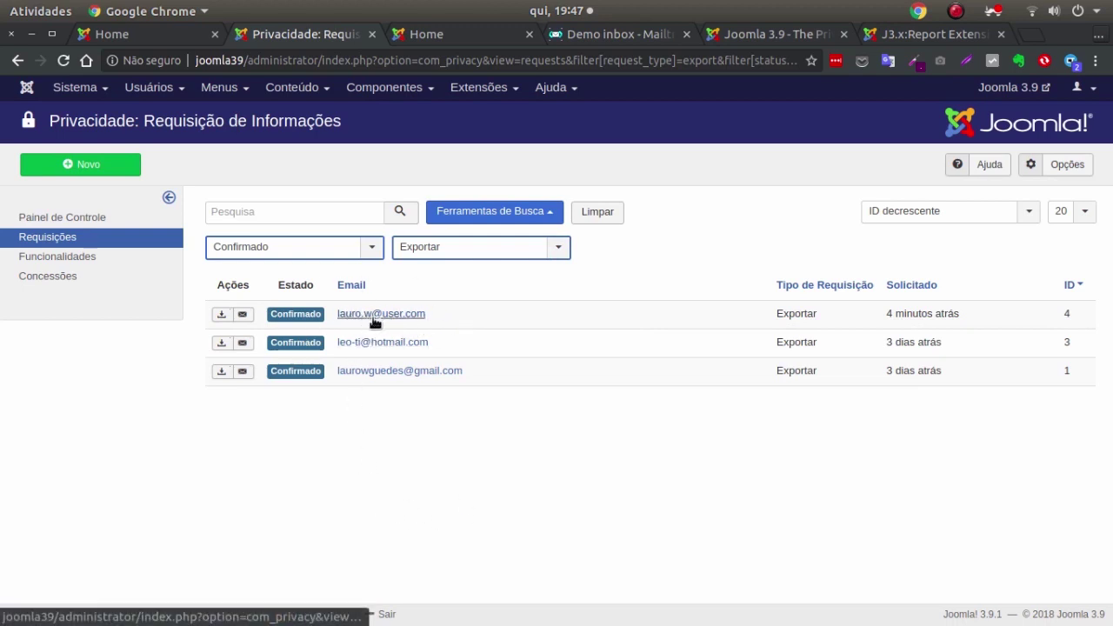
Export request 4's data and save it as export-request-4.xml in Pasta pessoal.
{"action": "left_click", "coordinate": [220, 318]}
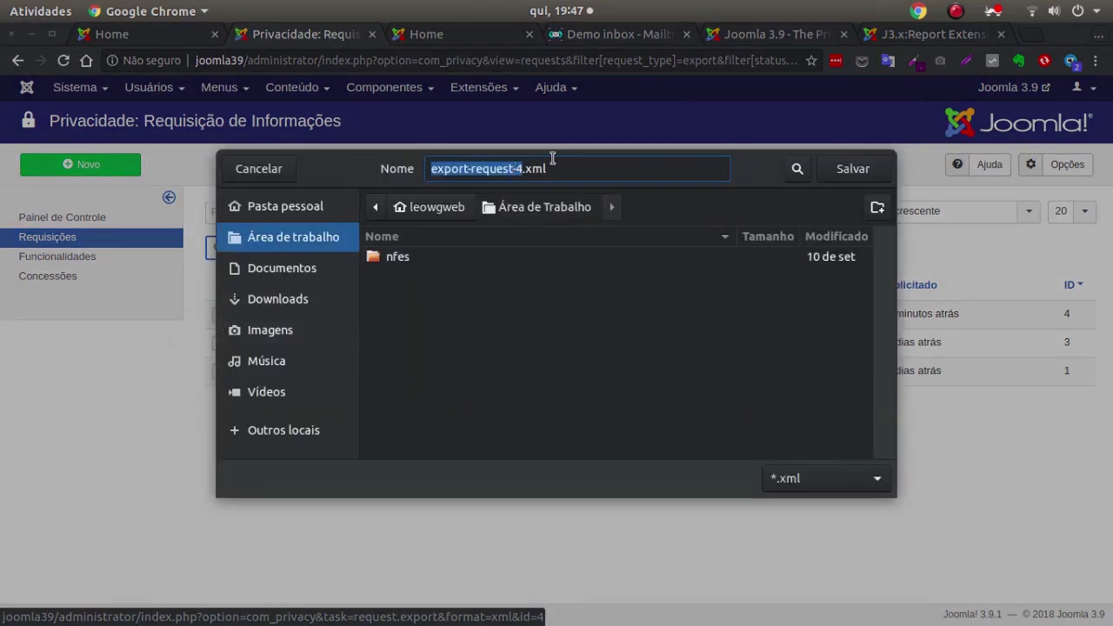
{"action": "left_click", "coordinate": [294, 214]}
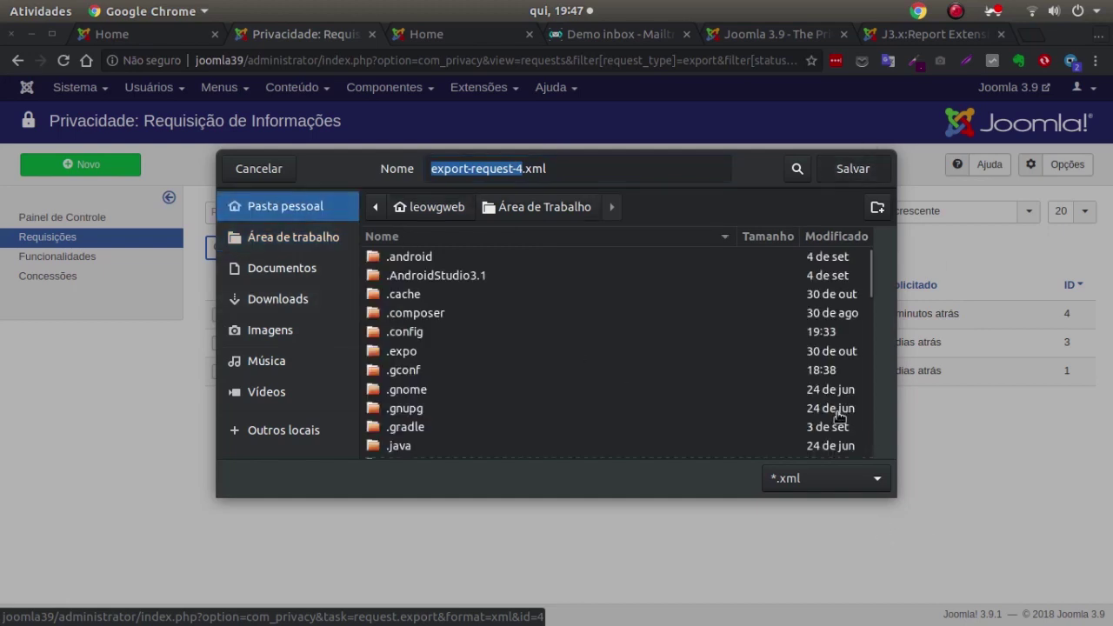
{"action": "key", "text": "Return"}
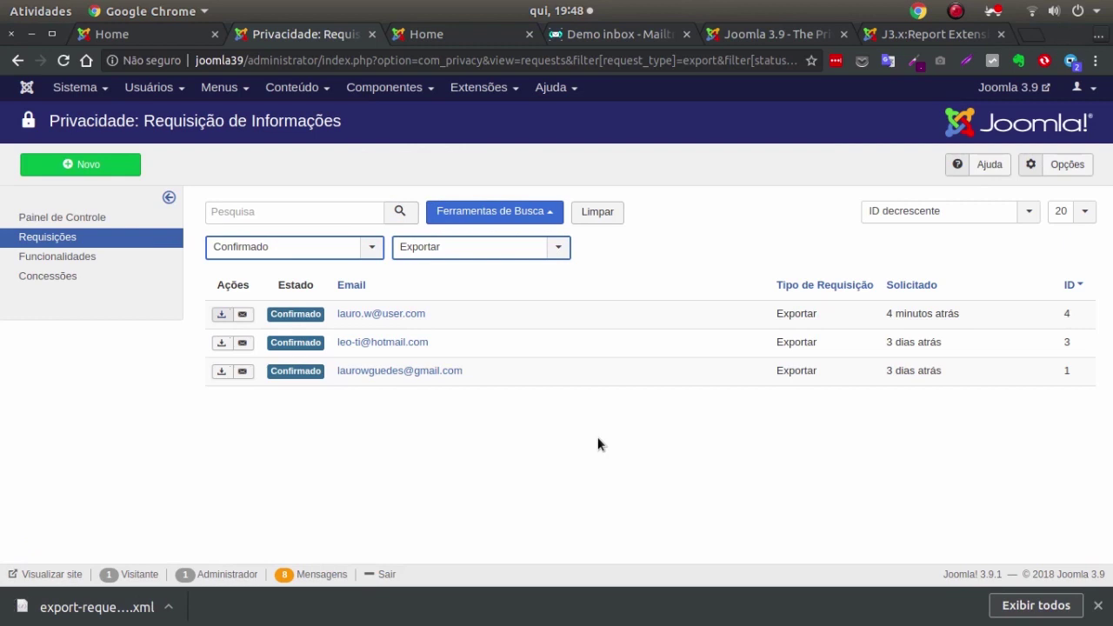
Email request 4's export to the requester and open the Exportação de Dados message in Mailtrap.
{"action": "left_click", "coordinate": [243, 315]}
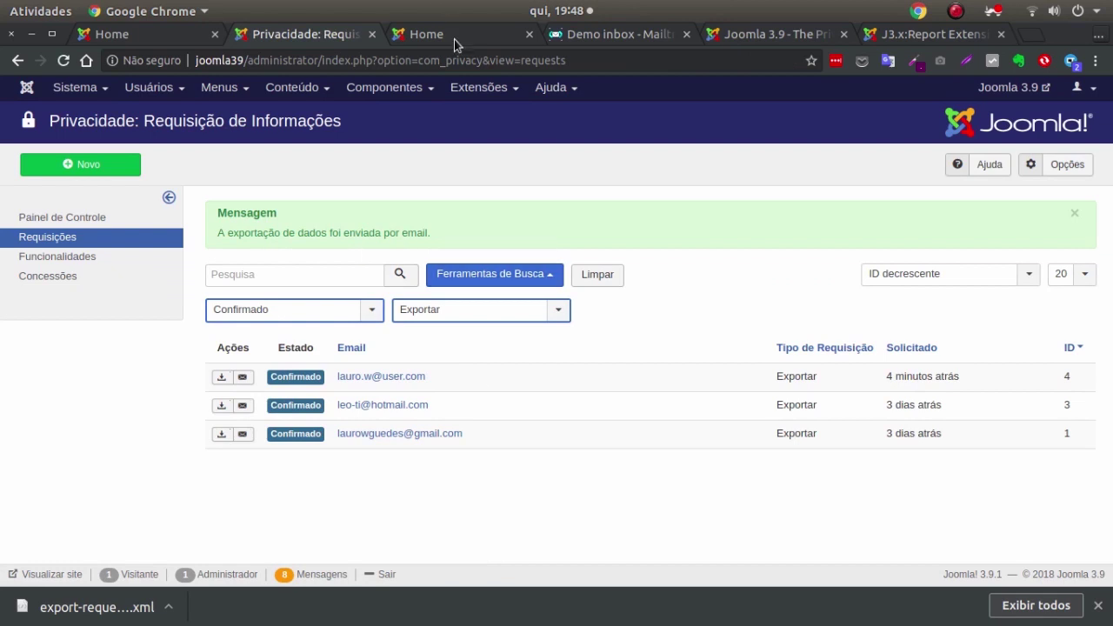
{"action": "left_click", "coordinate": [604, 40]}
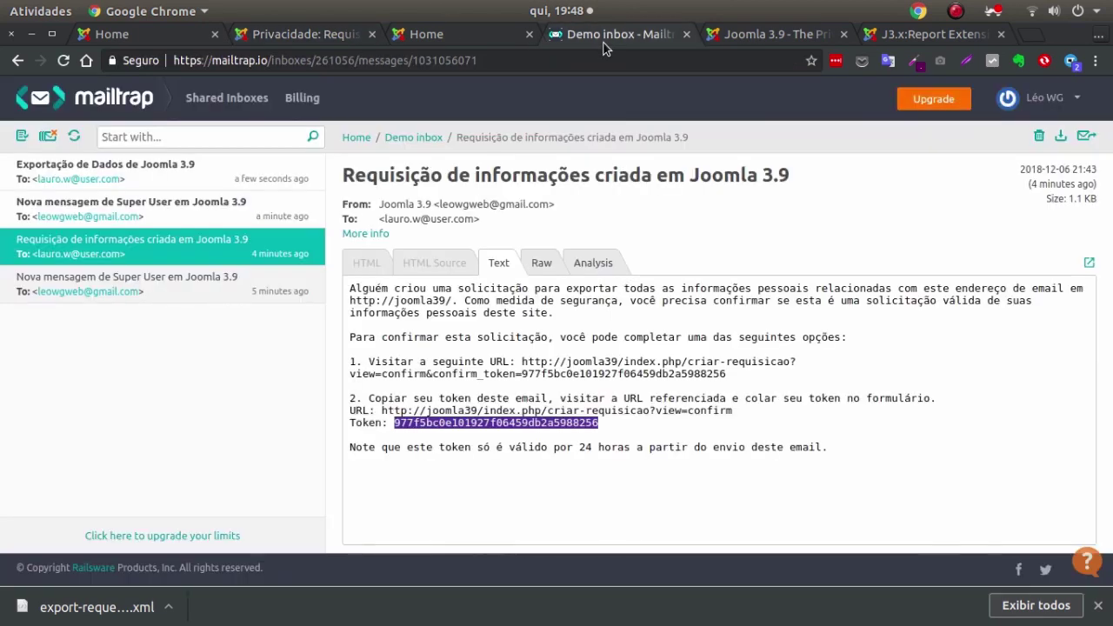
{"action": "left_click", "coordinate": [74, 136]}
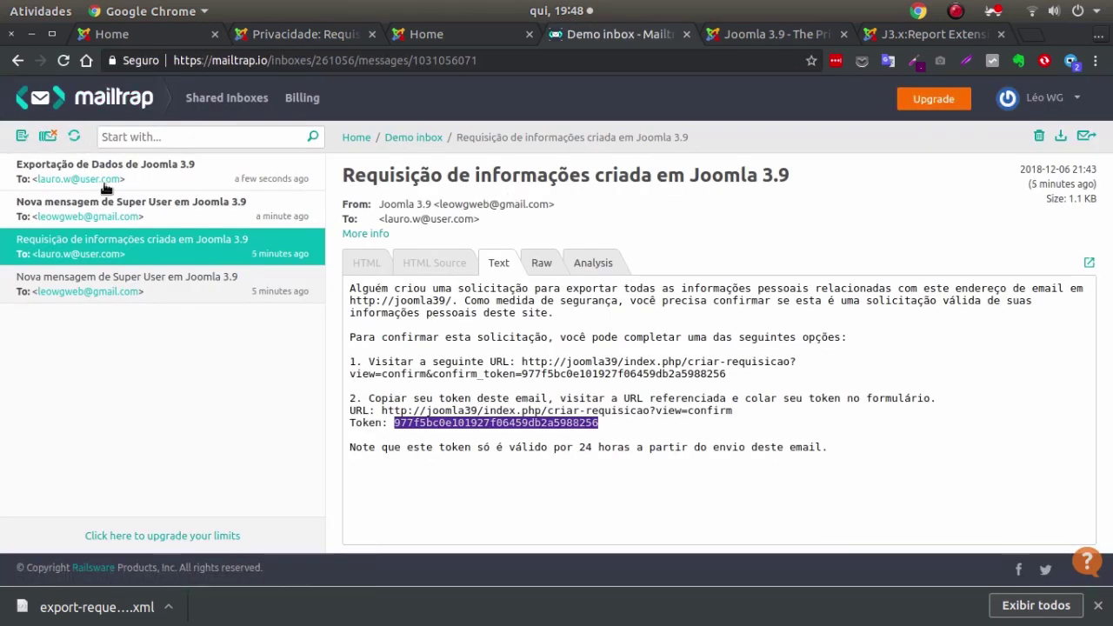
{"action": "left_click", "coordinate": [219, 181]}
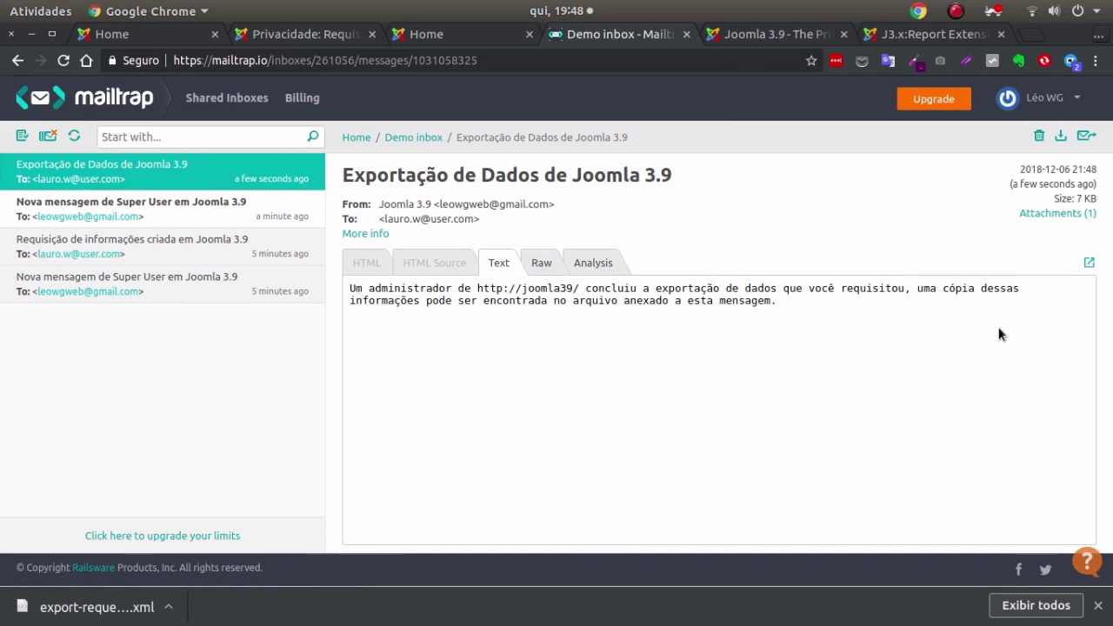
{"action": "left_click", "coordinate": [1065, 213]}
{"action": "left_click", "coordinate": [998, 243]}
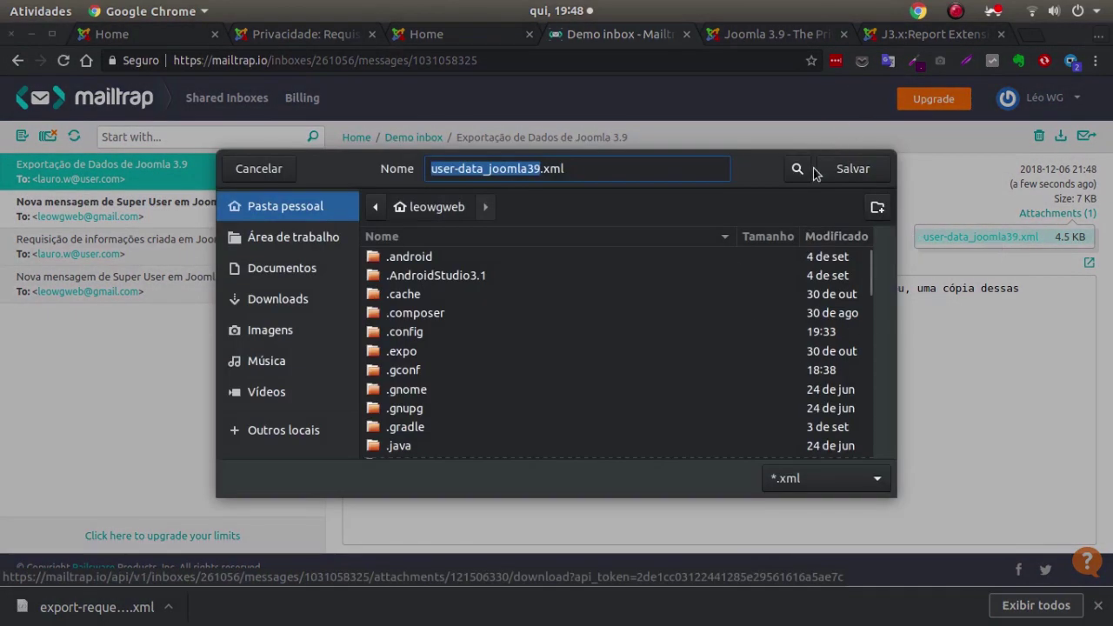
{"action": "left_click", "coordinate": [262, 170]}
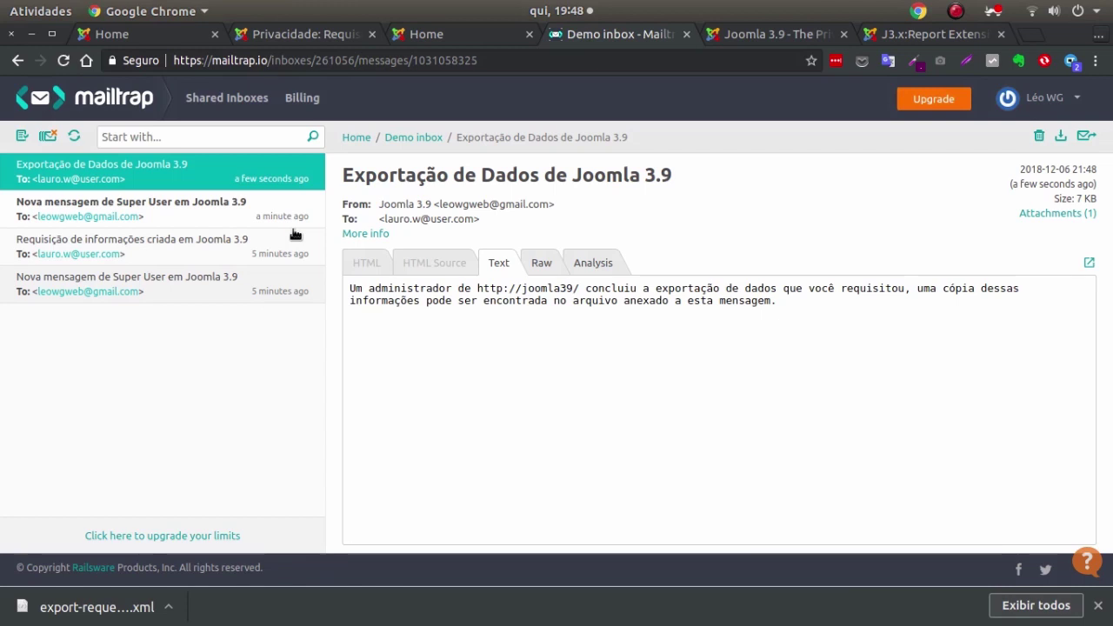
Read the newer Super User notice in Mailtrap, then reload the Joomla 3.9 site home page.
{"action": "left_click", "coordinate": [133, 218]}
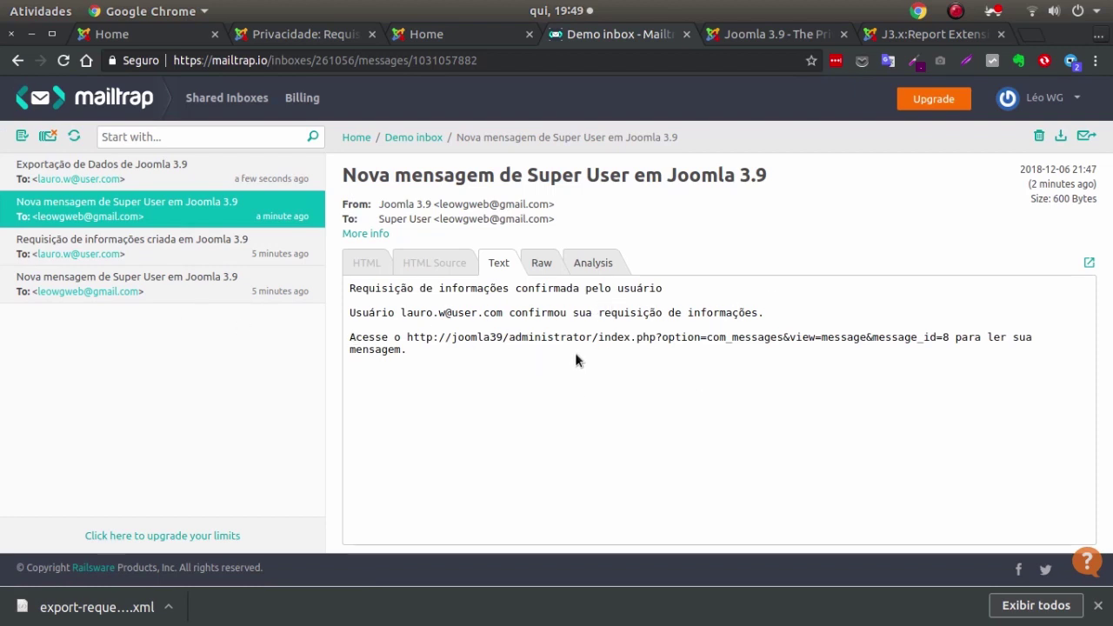
{"action": "left_click", "coordinate": [293, 34]}
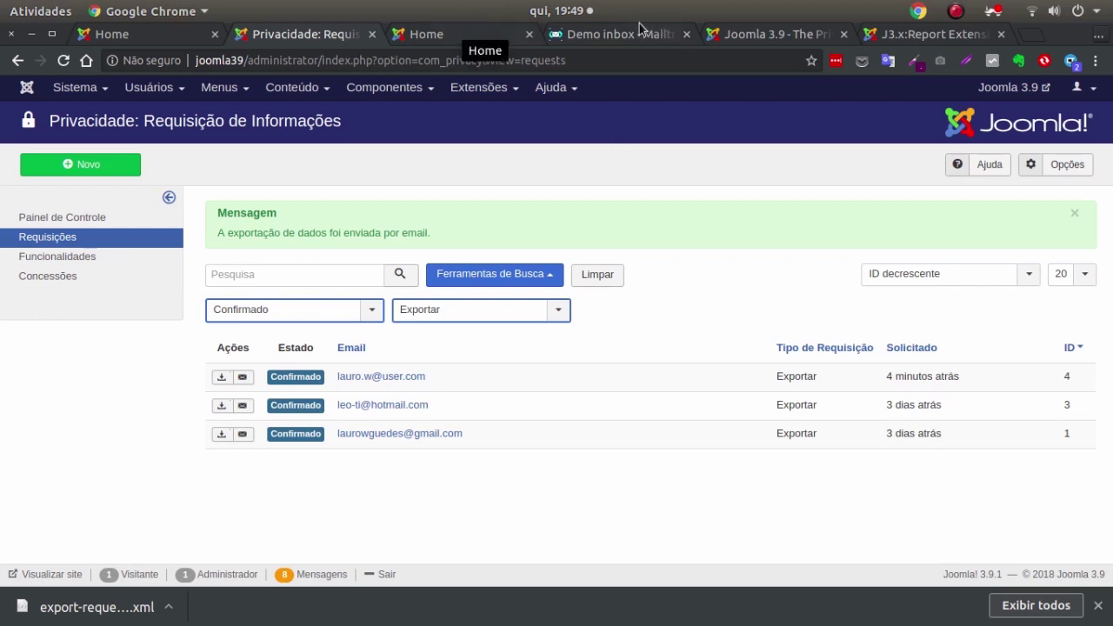
{"action": "left_click", "coordinate": [125, 36]}
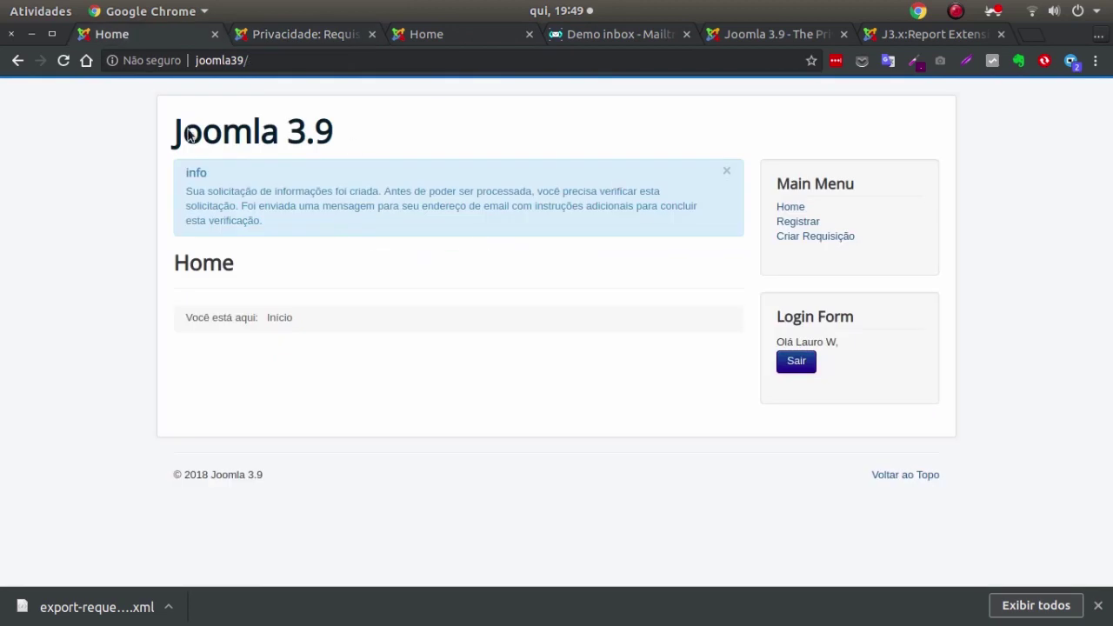
{"action": "left_click", "coordinate": [233, 131]}
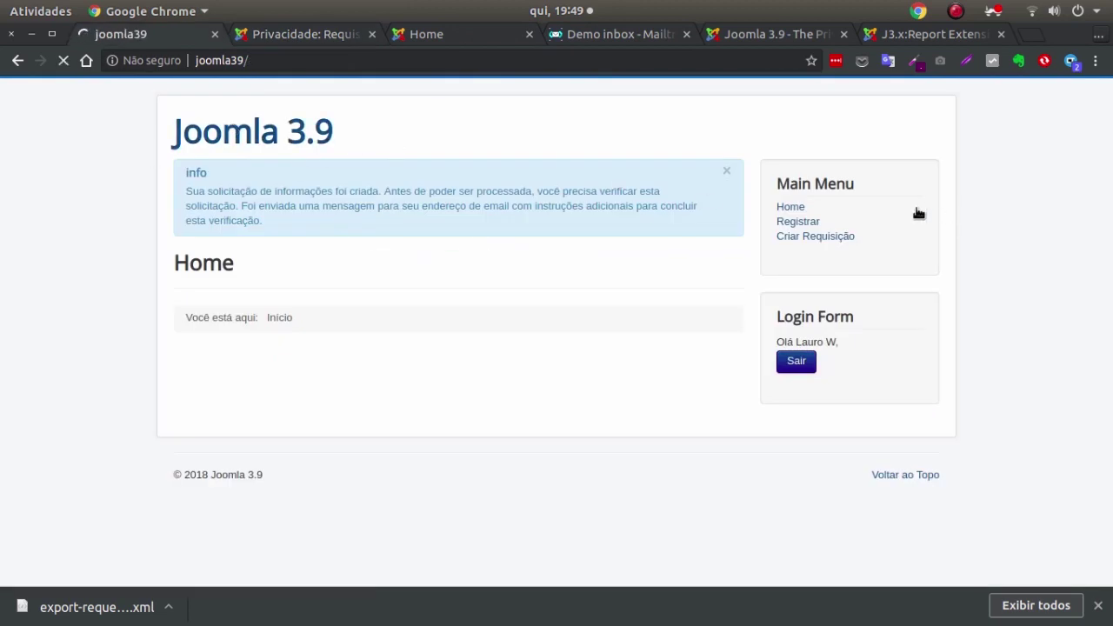
Submit a privacy request of type Remover for the requester's e-mail address.
{"action": "left_click", "coordinate": [830, 237]}
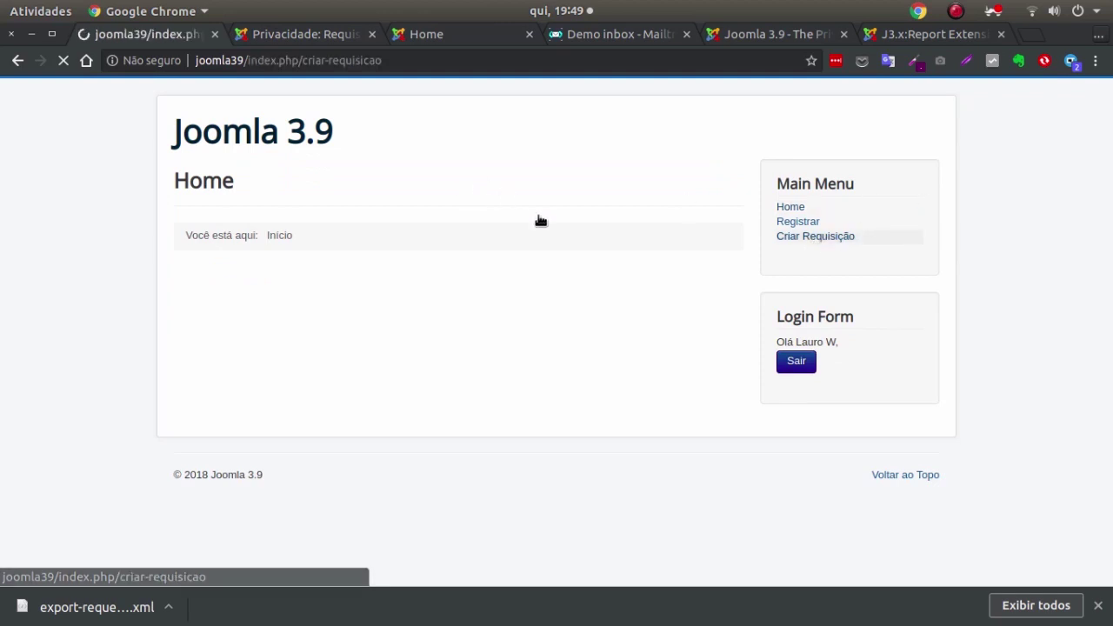
{"action": "left_click", "coordinate": [434, 185]}
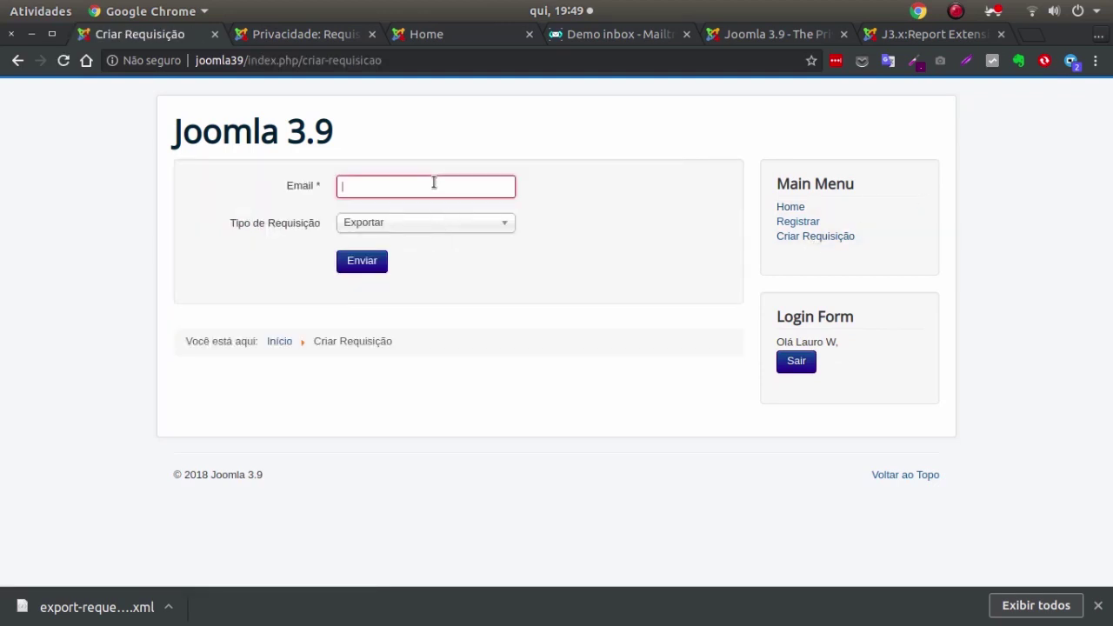
{"action": "type", "text": "lauro.w@user.com"}
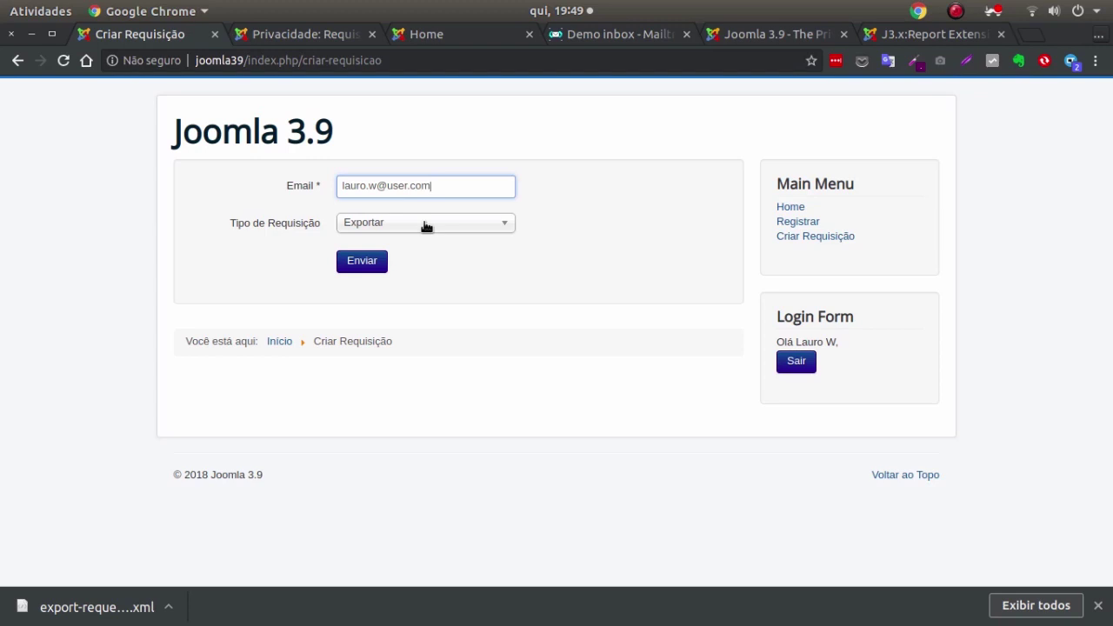
{"action": "left_click", "coordinate": [426, 224]}
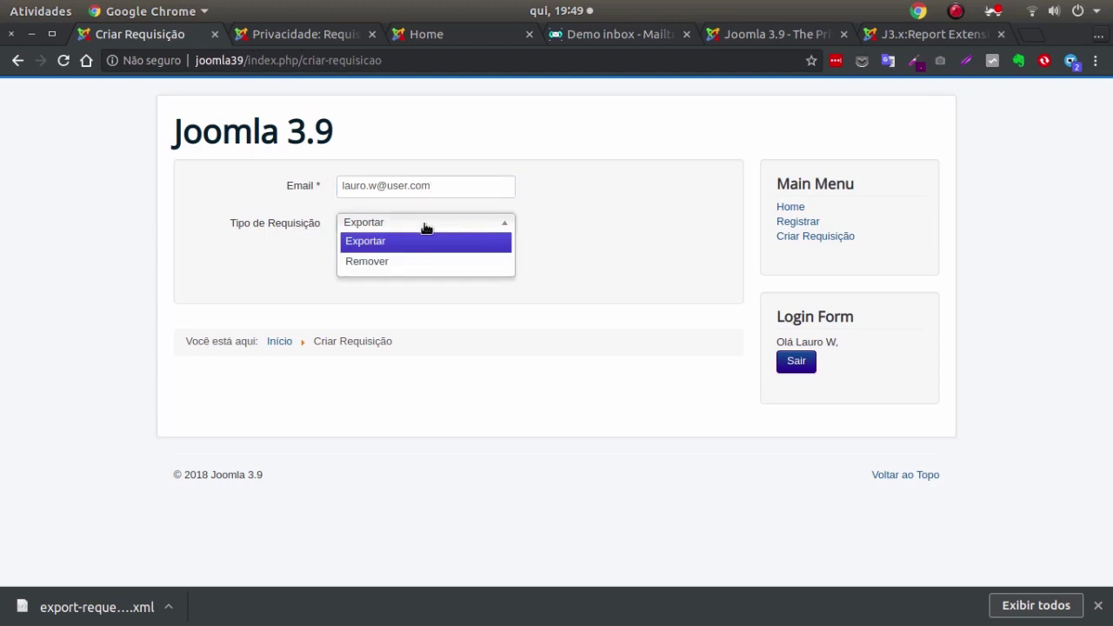
{"action": "left_click", "coordinate": [380, 262]}
{"action": "left_click", "coordinate": [361, 262]}
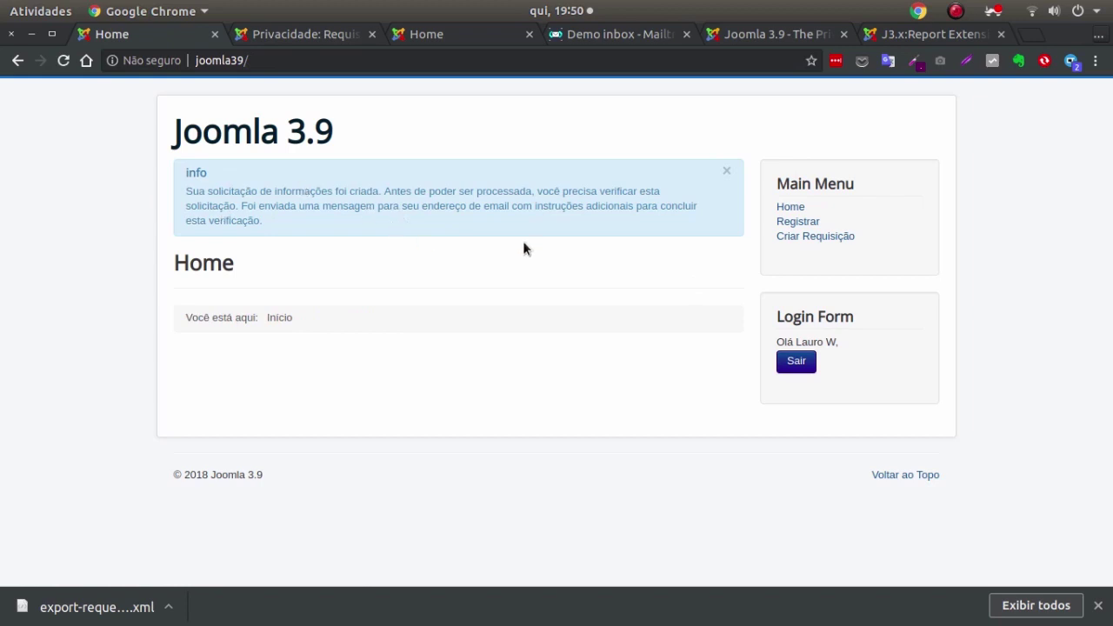
Refresh the Mailtrap inbox and select the confirmation link in the removal-request email.
{"action": "left_click", "coordinate": [608, 35]}
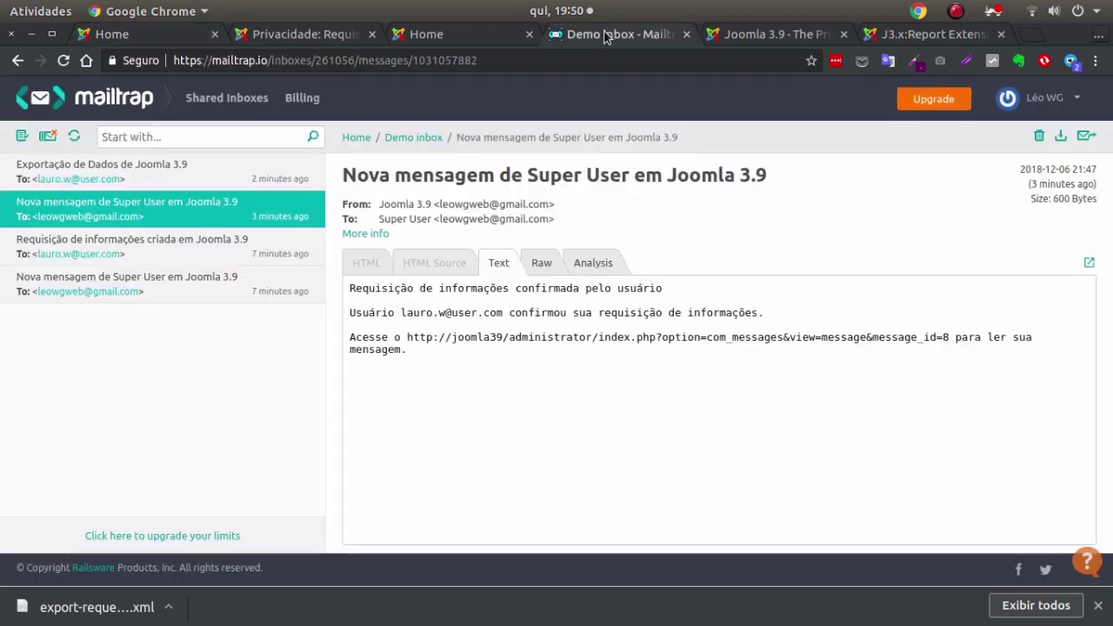
{"action": "left_click", "coordinate": [74, 135]}
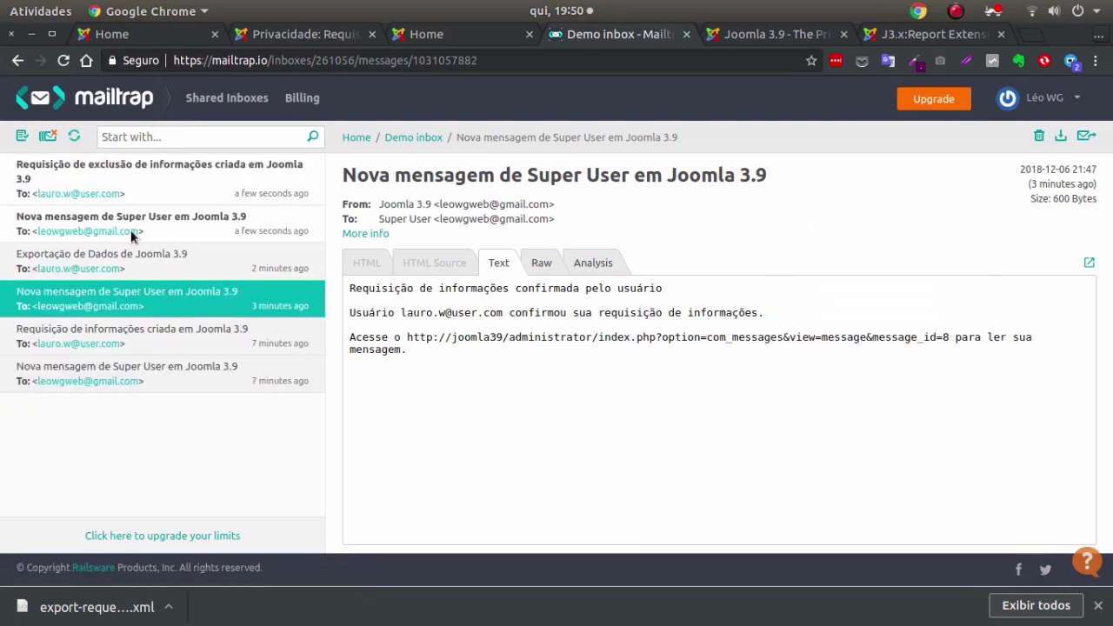
{"action": "left_click", "coordinate": [132, 233]}
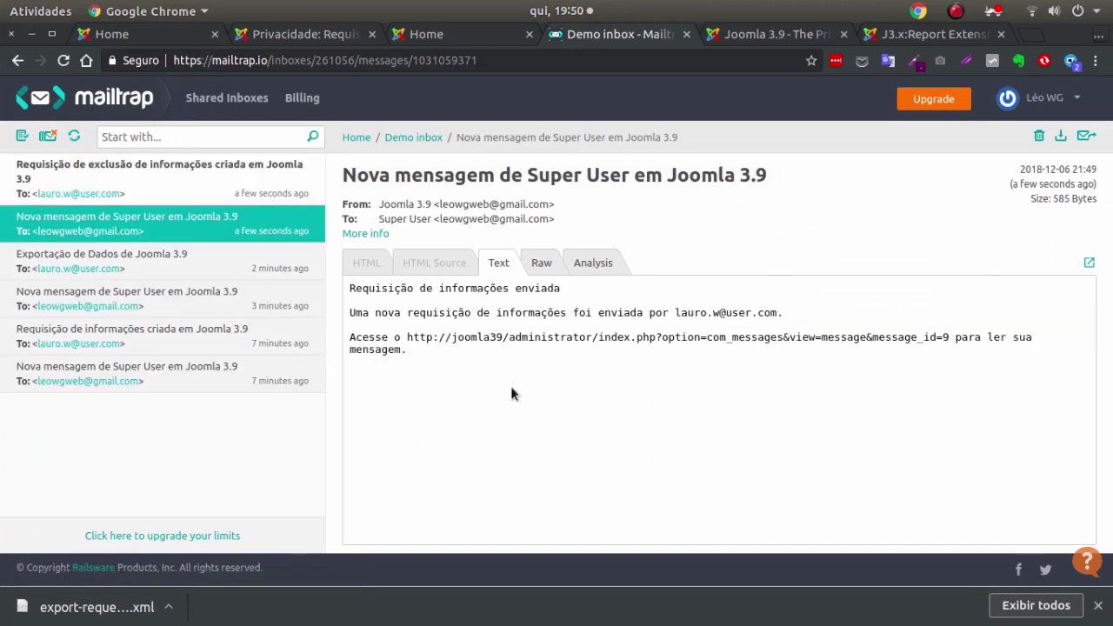
{"action": "left_click", "coordinate": [137, 179]}
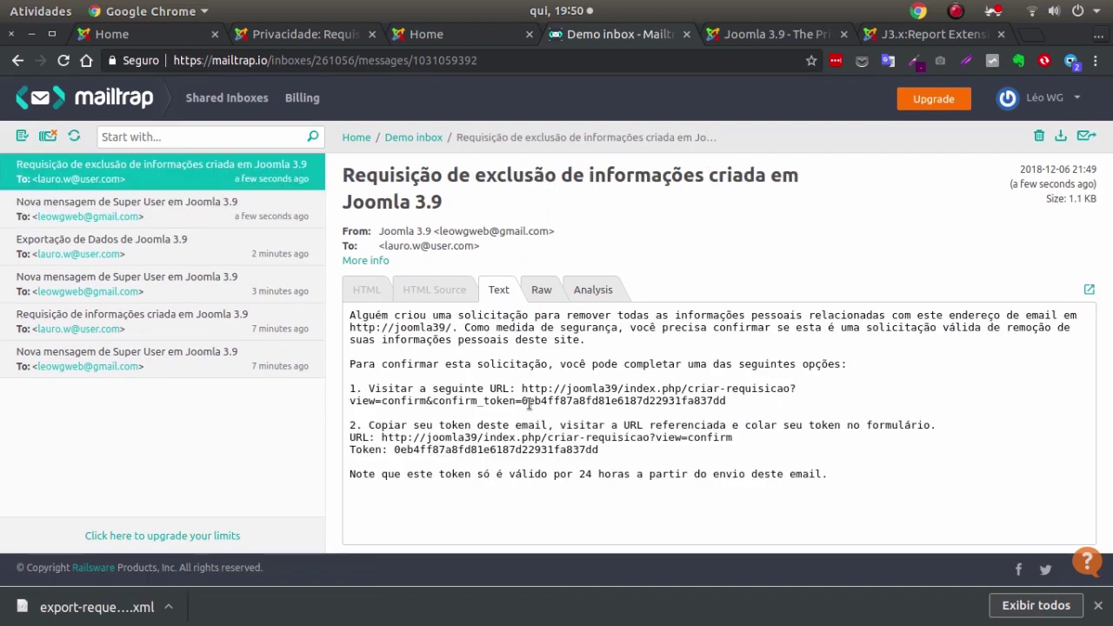
{"action": "left_click_drag", "start_coordinate": [520, 388], "coordinate": [775, 399]}
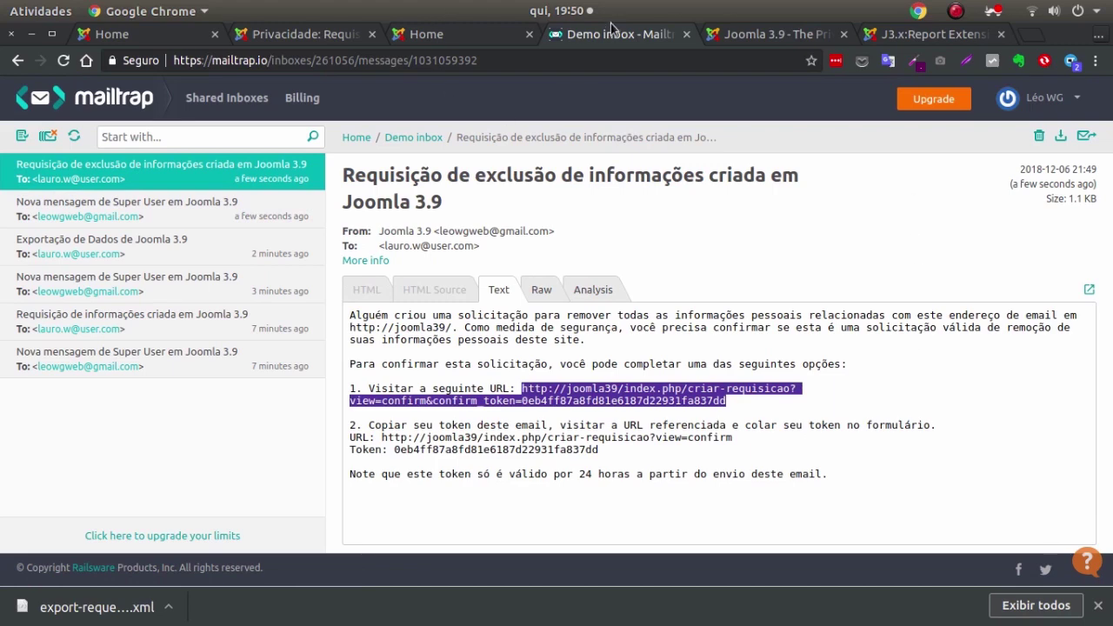
Return to the Joomla site Home tab and select its current address.
{"action": "left_click", "coordinate": [786, 36]}
{"action": "left_click", "coordinate": [584, 39]}
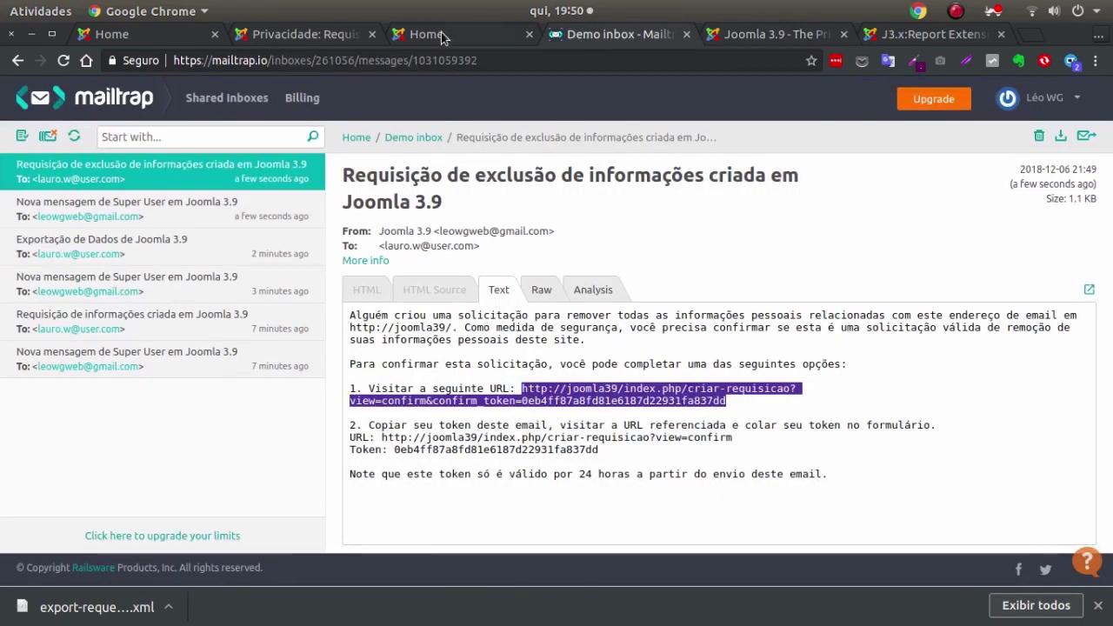
{"action": "left_click", "coordinate": [428, 33]}
{"action": "left_click", "coordinate": [244, 59]}
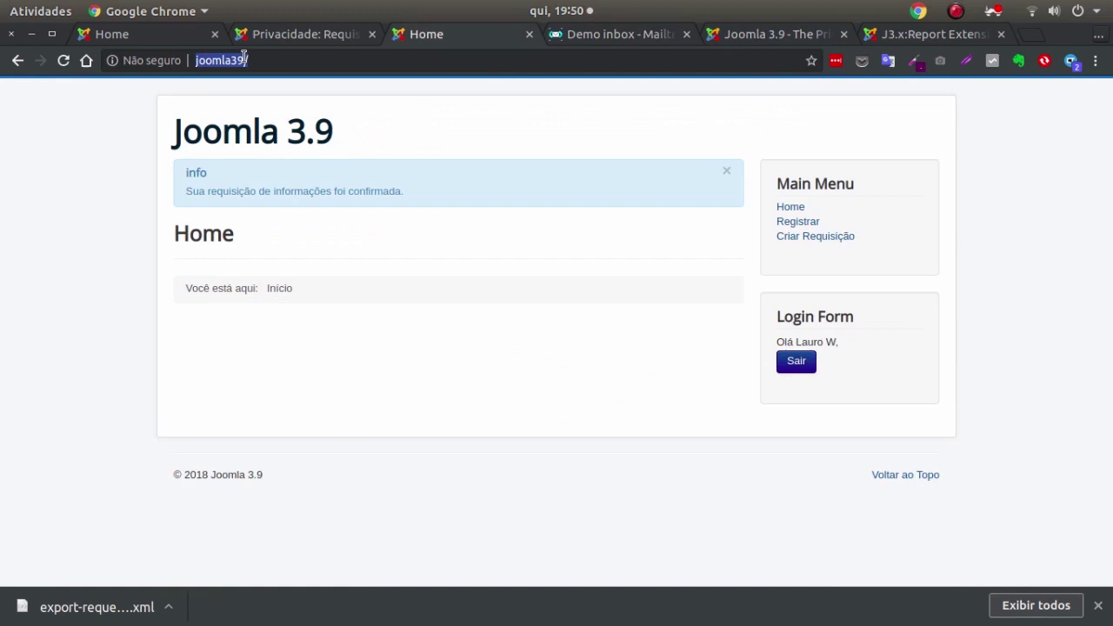
Load the pasted confirmation link and confirm the removal request with the requester's e-mail.
{"action": "type", "text": "http://joomla39/index.php/criar-requisicao?view=confirm&confirm_token=0eb4ff87a8fd81e6187d22931fa837dd"}
{"action": "key", "text": "Return"}
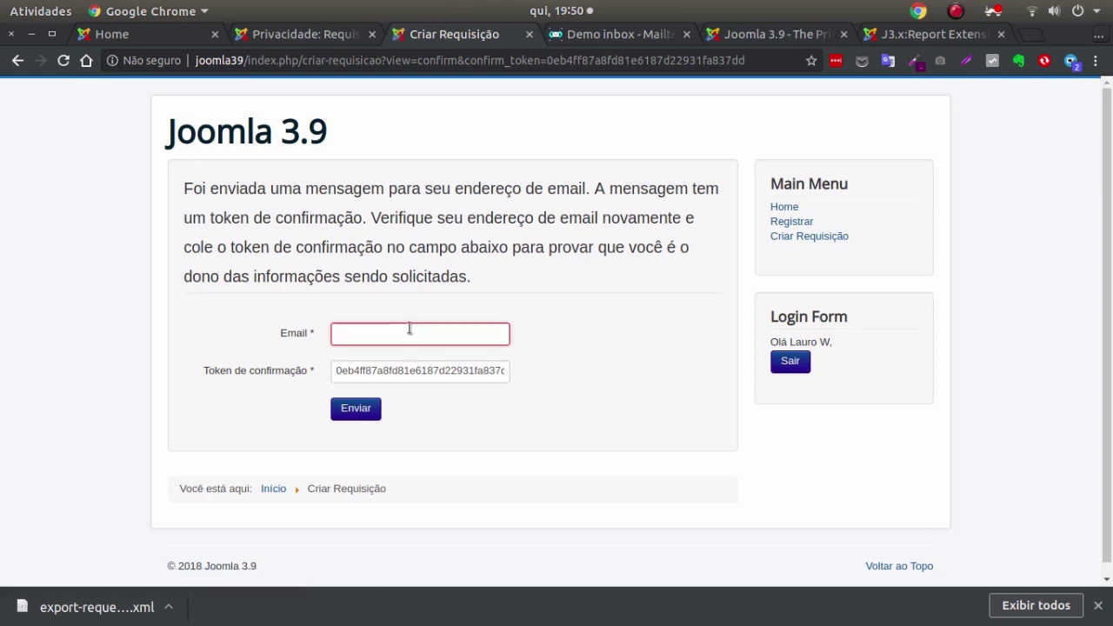
{"action": "left_click", "coordinate": [410, 328]}
{"action": "type", "text": "lauro.w"}
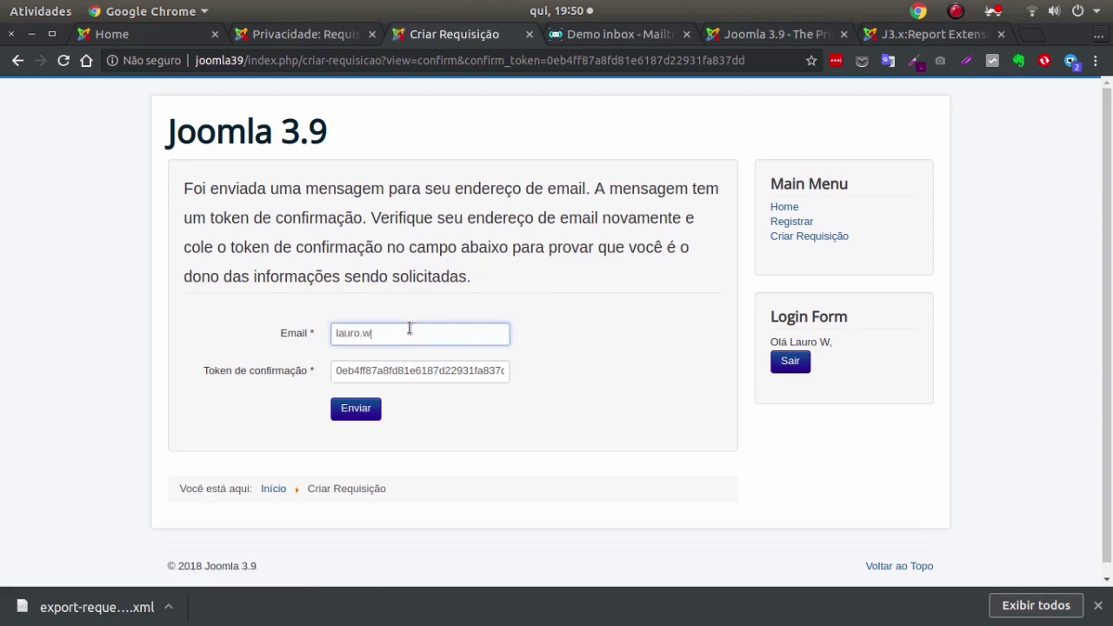
{"action": "type", "text": "@user.com"}
{"action": "left_click", "coordinate": [348, 413]}
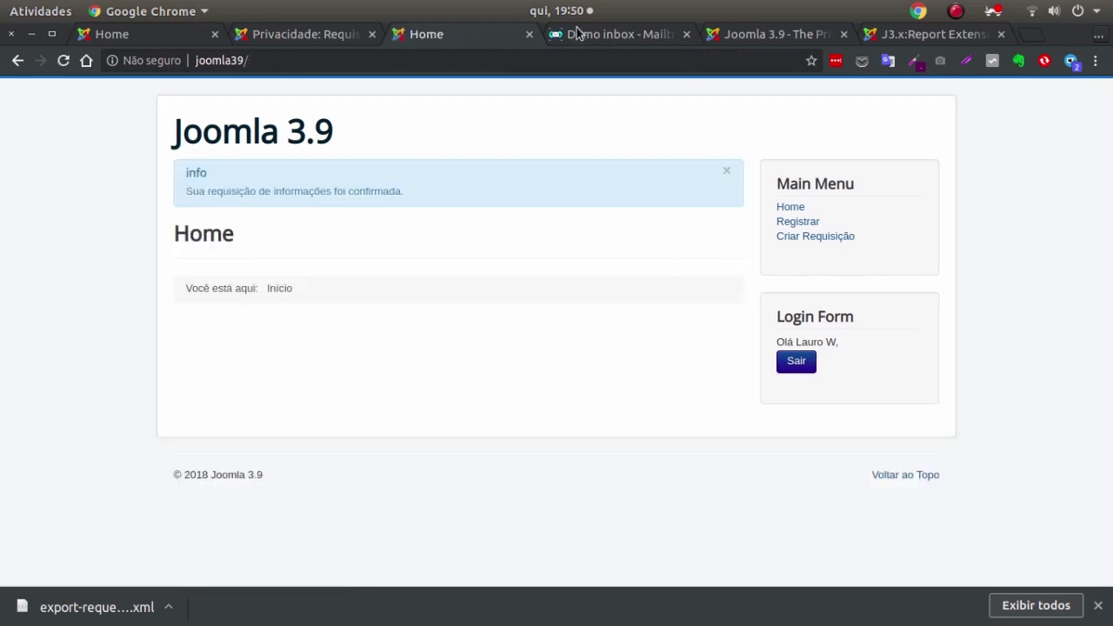
Check the newest confirmation notice in Mailtrap, then return to the admin privacy requests tab.
{"action": "left_click", "coordinate": [619, 36]}
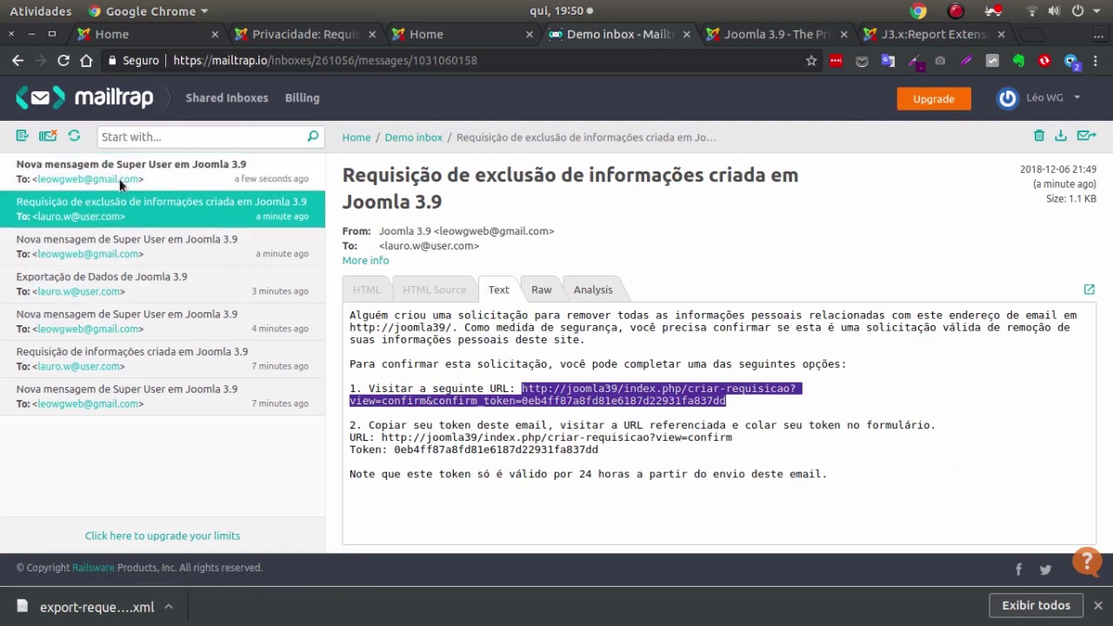
{"action": "left_click", "coordinate": [119, 180]}
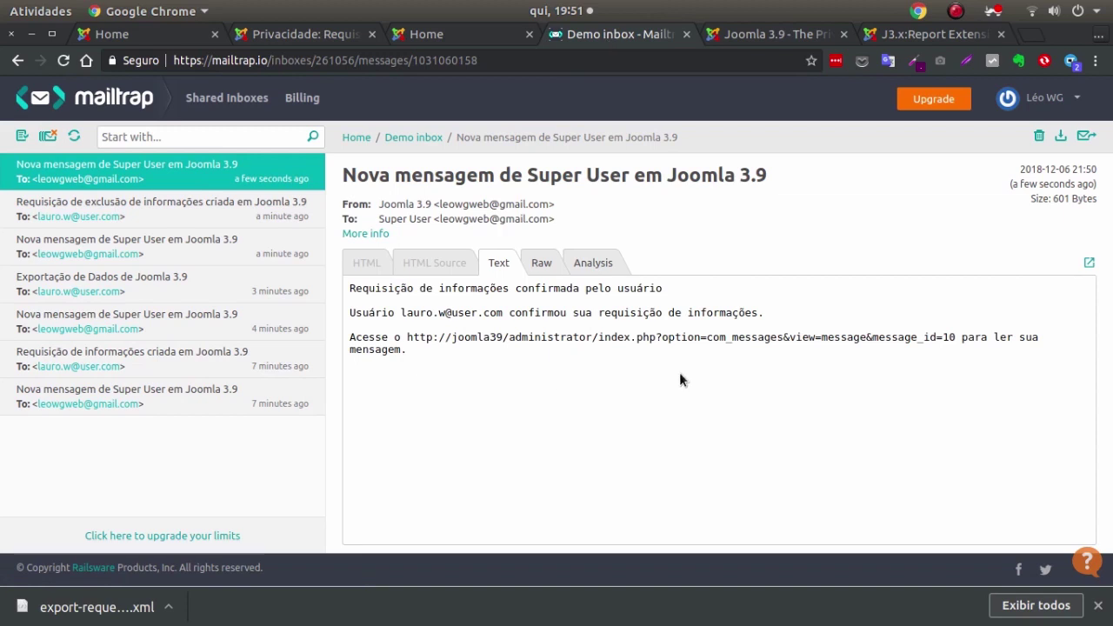
{"action": "left_click", "coordinate": [274, 39]}
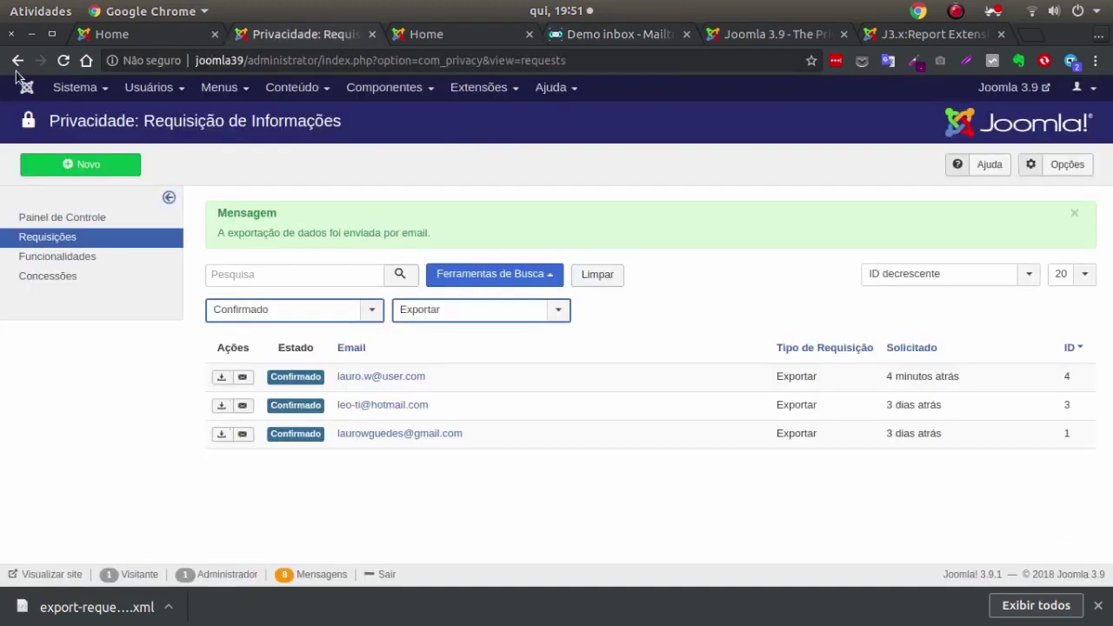
Erase the personal data for confirmed Remover request ID 5 from the Privacy dashboard.
{"action": "left_click", "coordinate": [63, 61]}
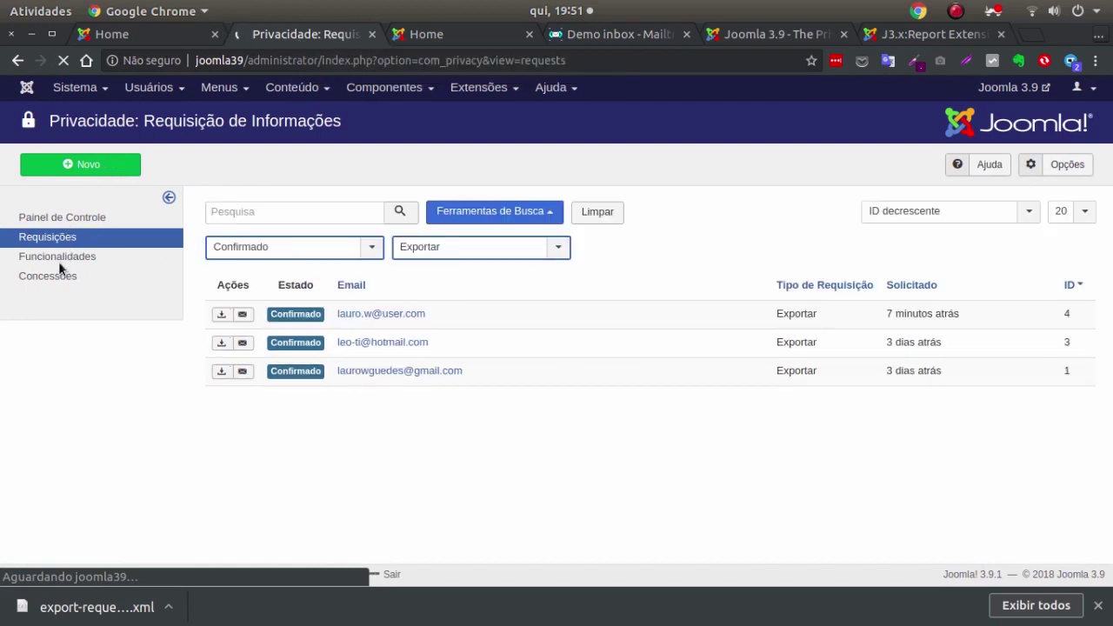
{"action": "left_click", "coordinate": [59, 217]}
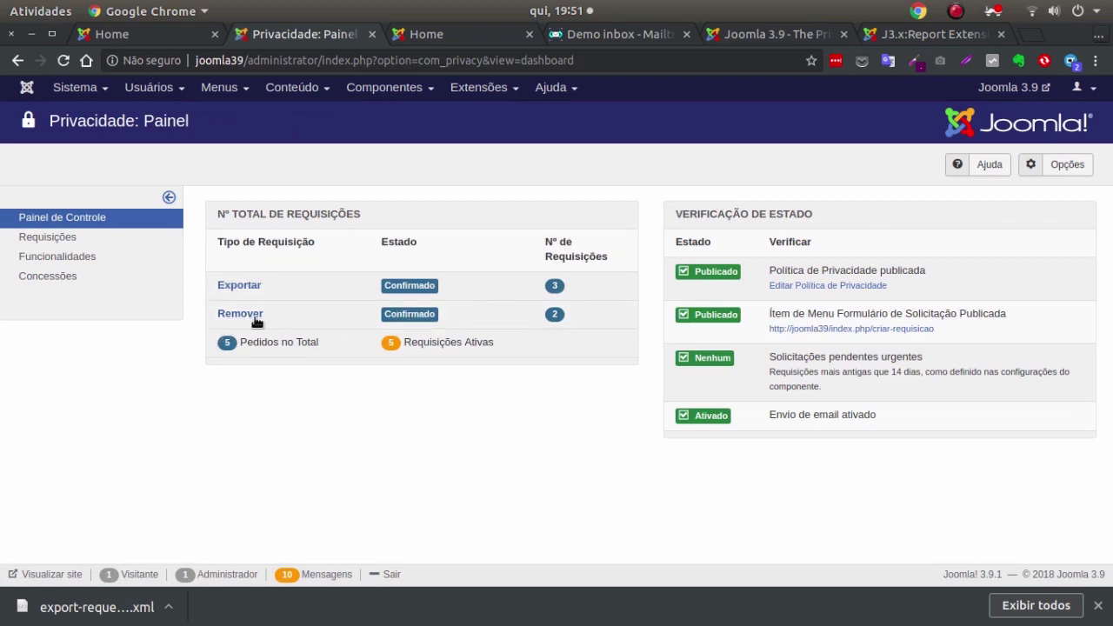
{"action": "left_click", "coordinate": [240, 319]}
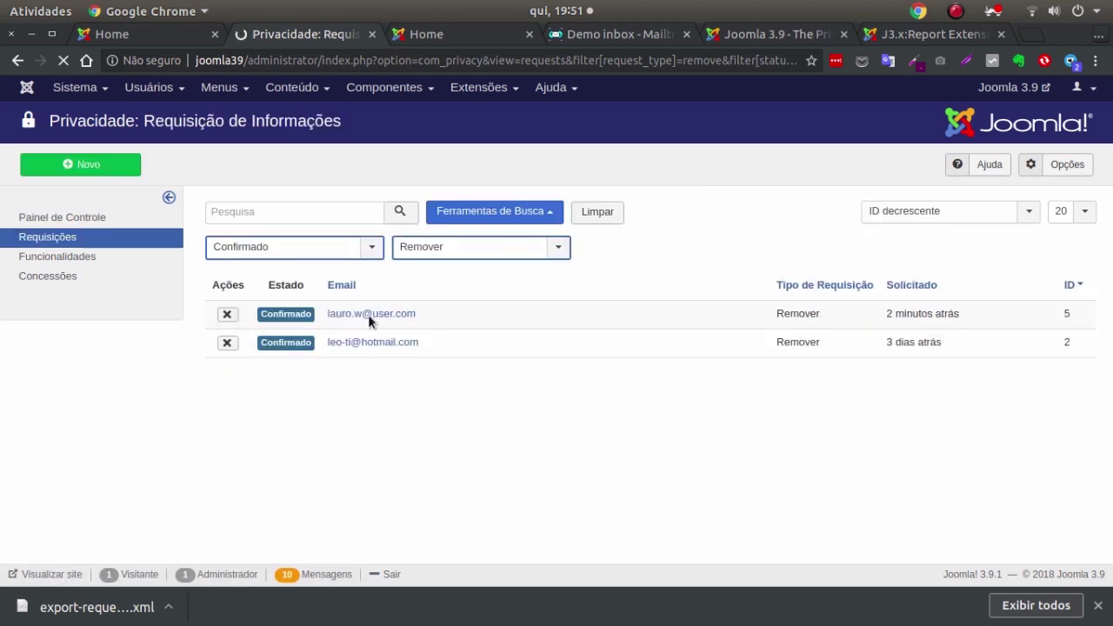
{"action": "left_click", "coordinate": [227, 319]}
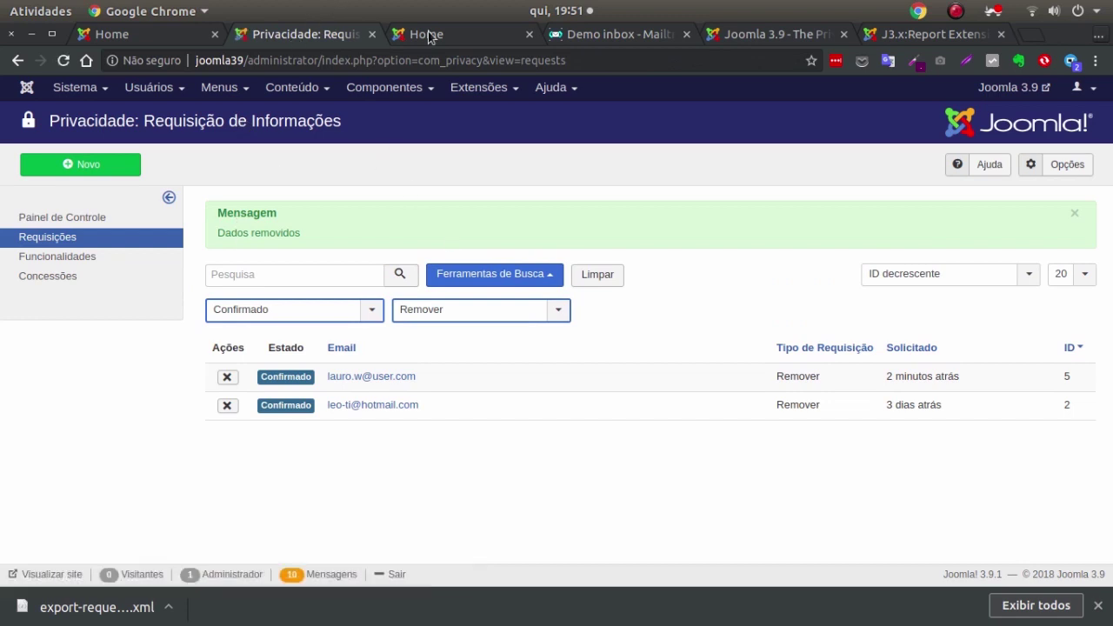
{"action": "left_click", "coordinate": [121, 35]}
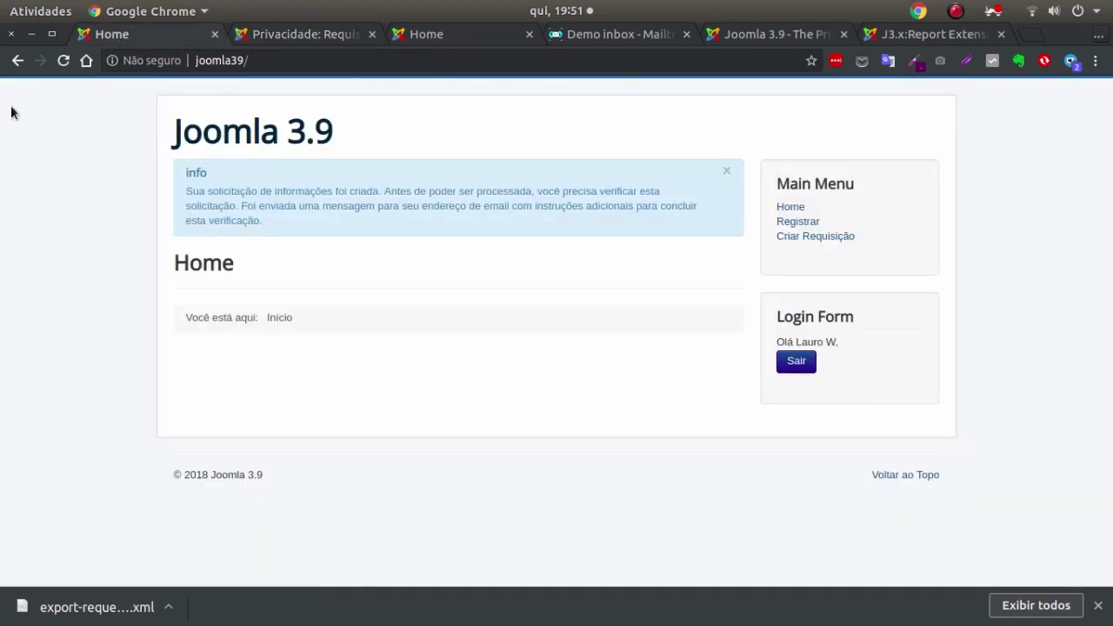
Reload the site home page, then open the Usuários > Gerenciar users list in the administrator.
{"action": "left_click", "coordinate": [65, 60]}
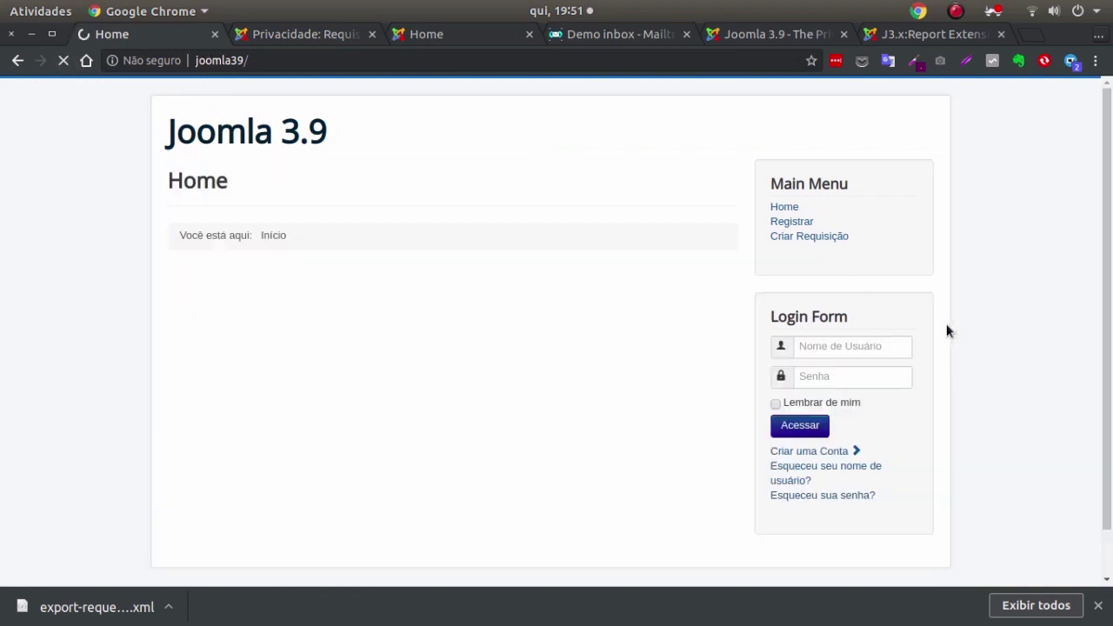
{"action": "left_click", "coordinate": [296, 33]}
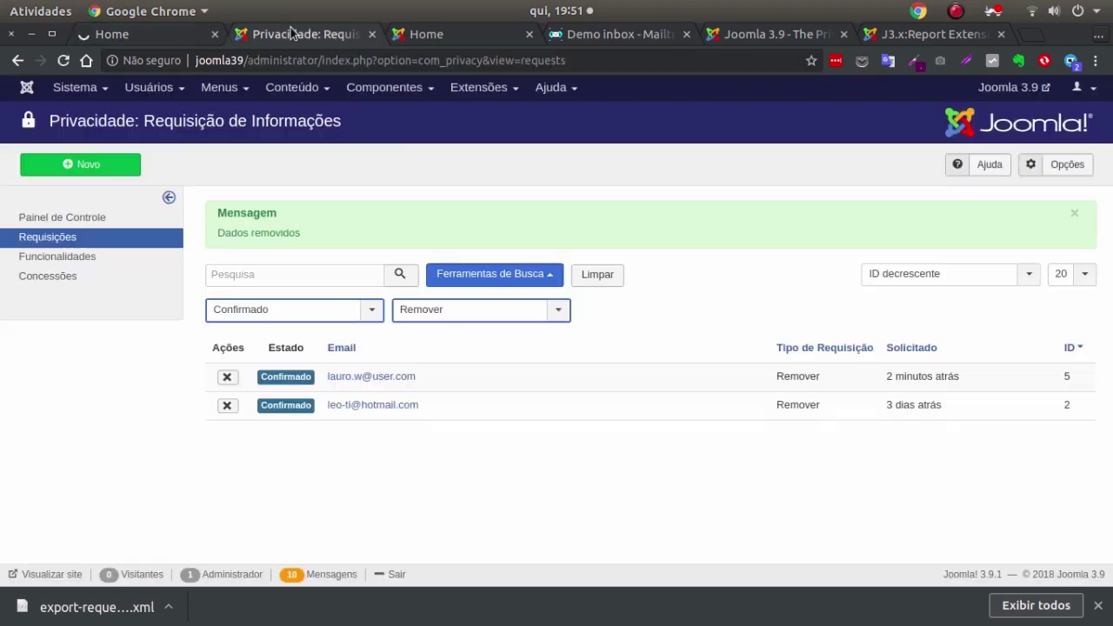
{"action": "left_click", "coordinate": [75, 87]}
{"action": "mouse_move", "coordinate": [158, 91]}
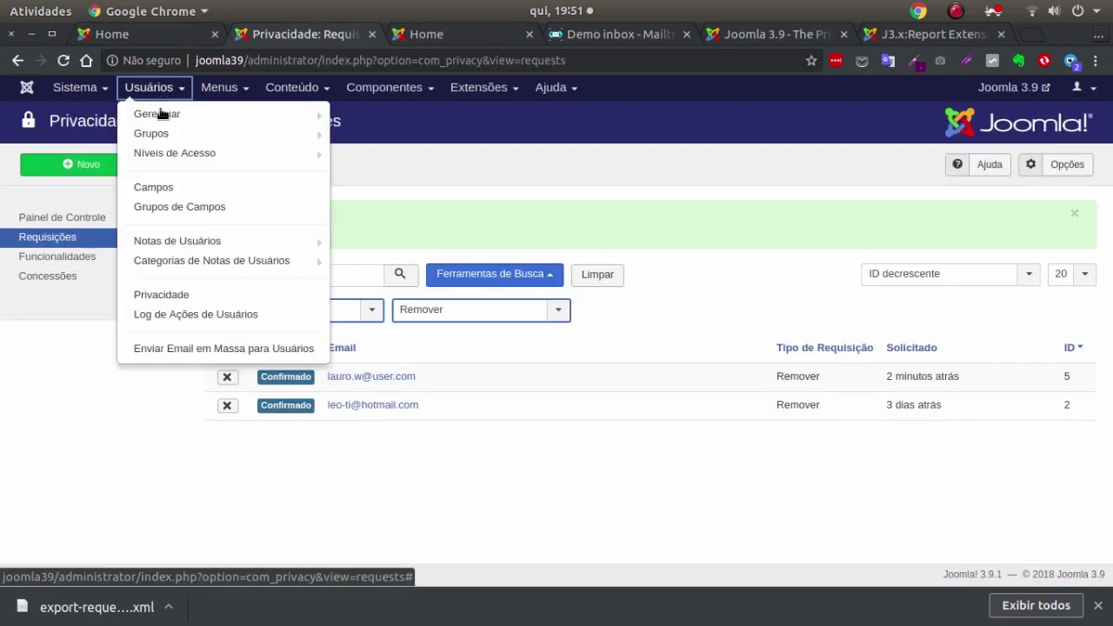
{"action": "mouse_move", "coordinate": [174, 115]}
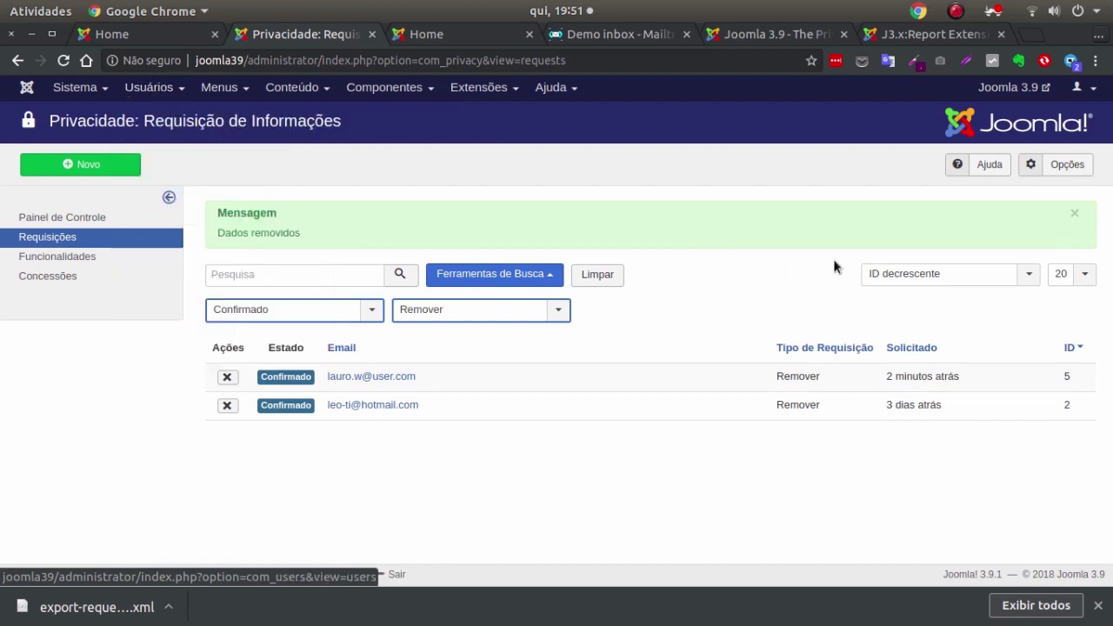
{"action": "left_click", "coordinate": [156, 114]}
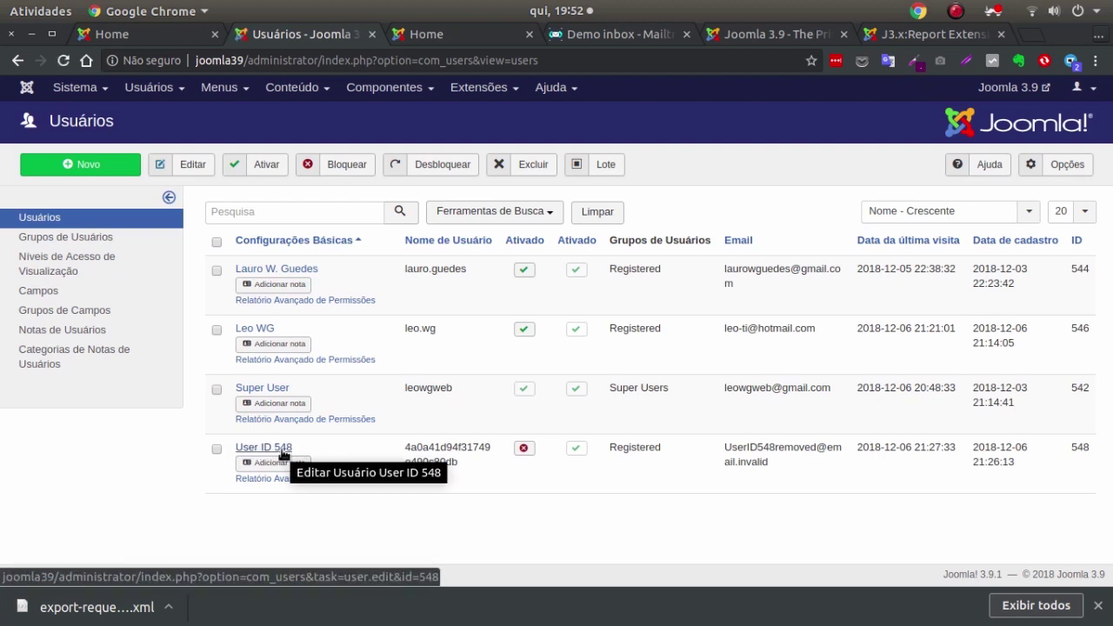
Inspect the anonymised username and placeholder e-mail of blocked User ID 548.
{"action": "double_click", "coordinate": [440, 458]}
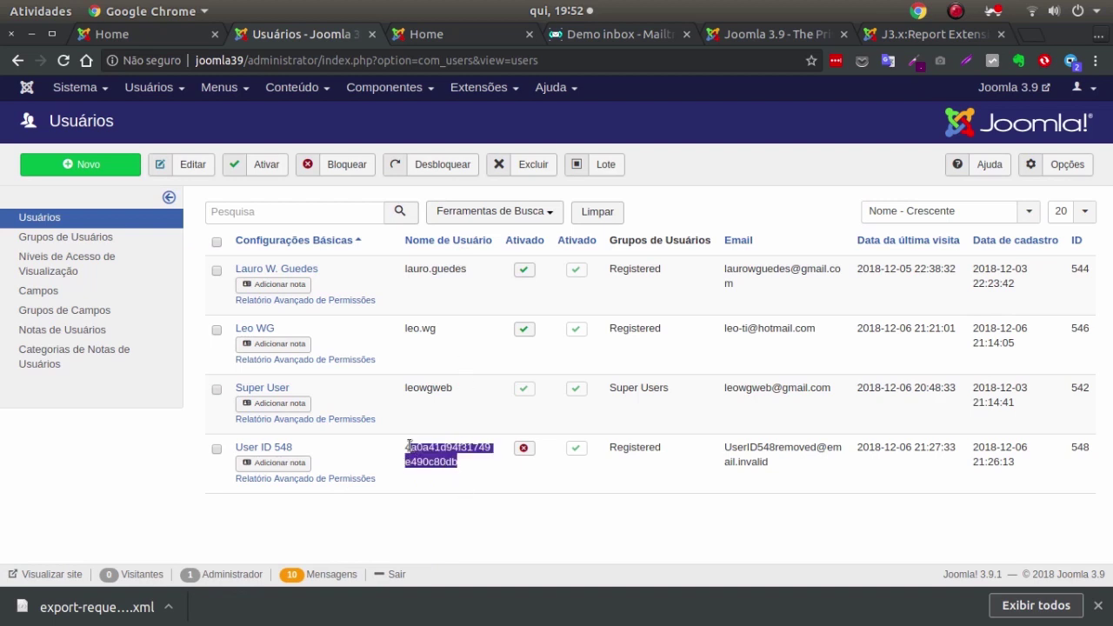
{"action": "left_click", "coordinate": [658, 471]}
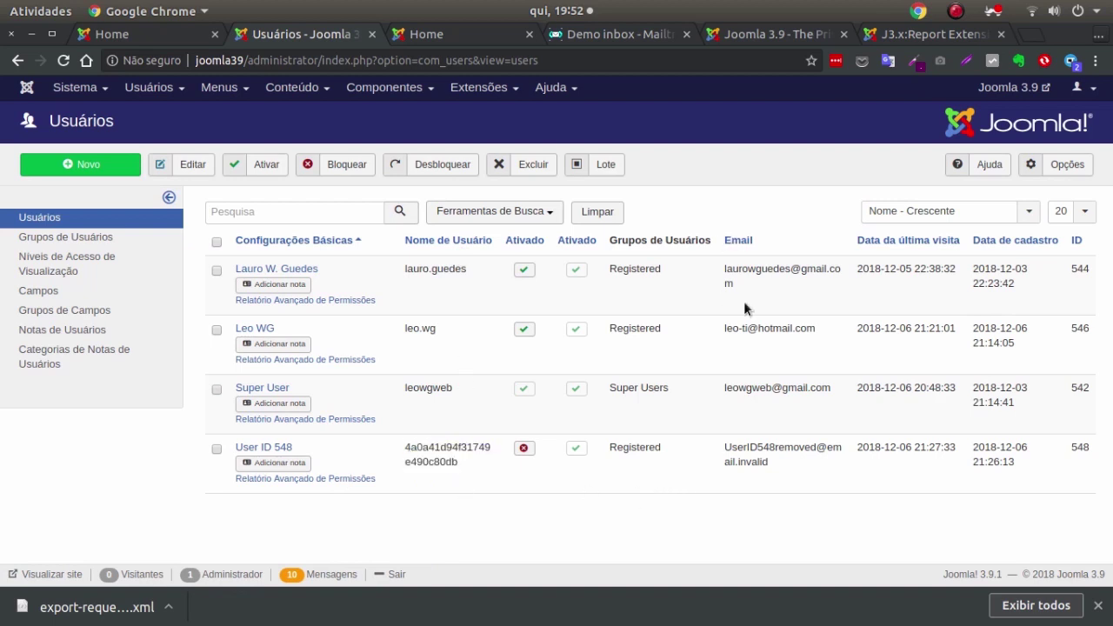
{"action": "left_click_drag", "start_coordinate": [787, 466], "coordinate": [735, 435]}
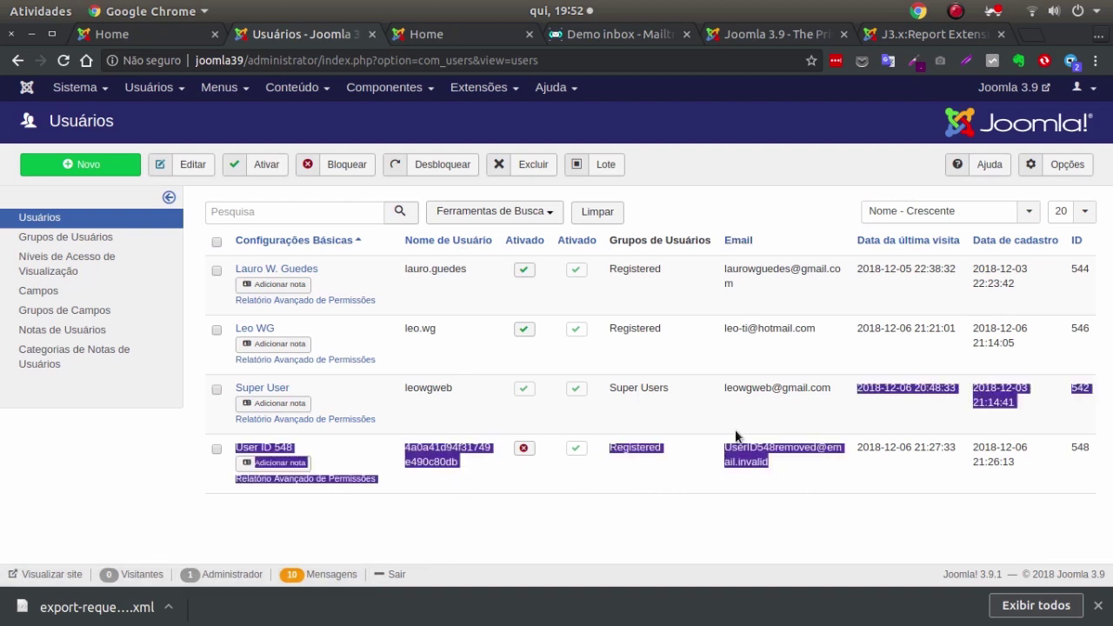
{"action": "left_click", "coordinate": [800, 468]}
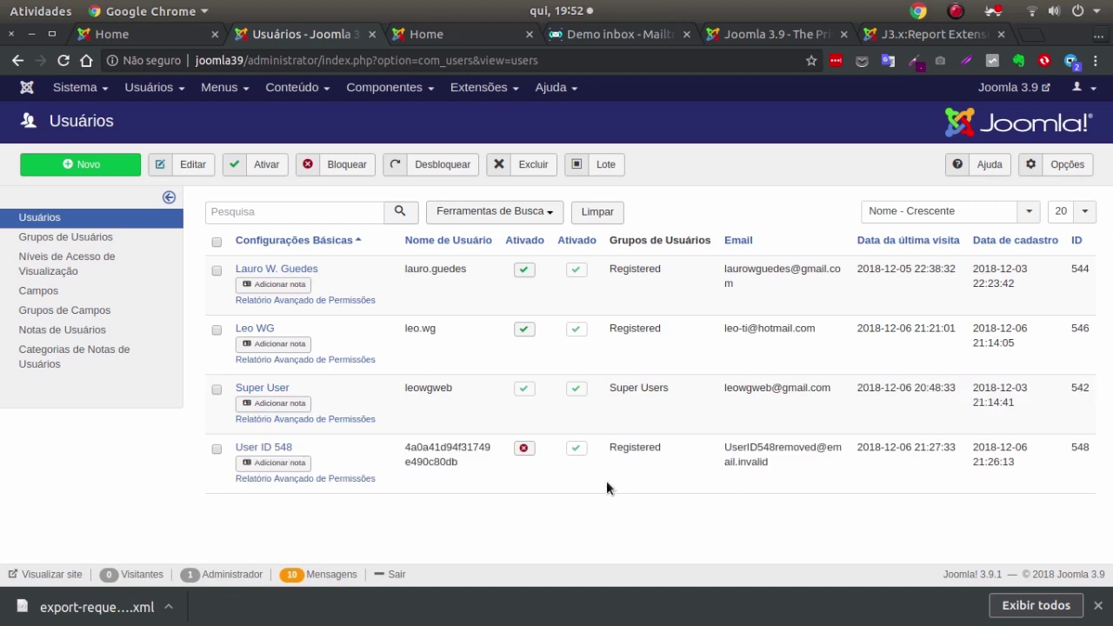